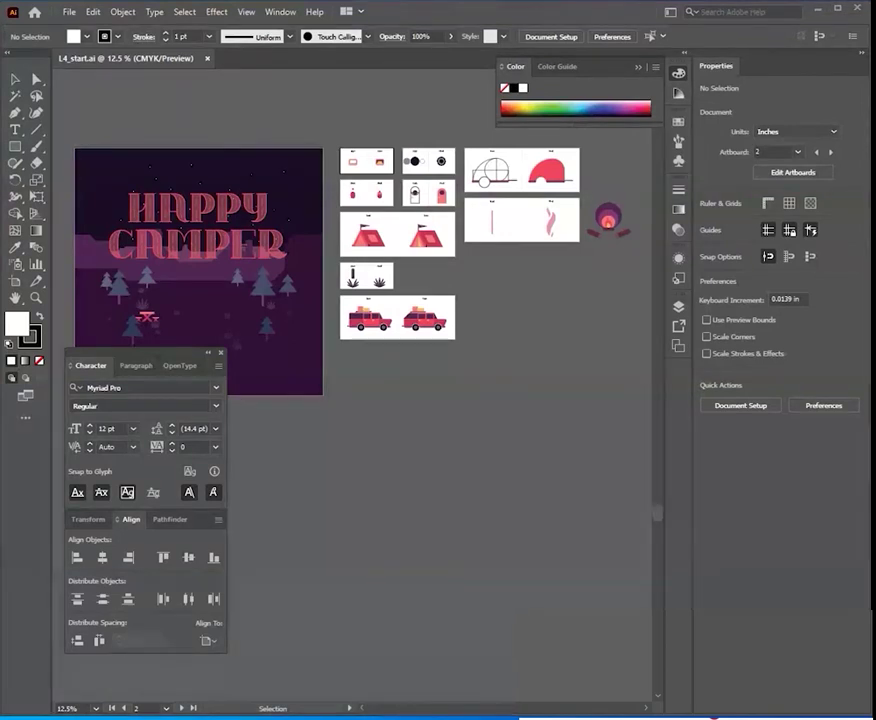
Switch Illustrator to the Essentials Classic workspace from the Window menu.
click(272, 14)
mouse_move(400, 68)
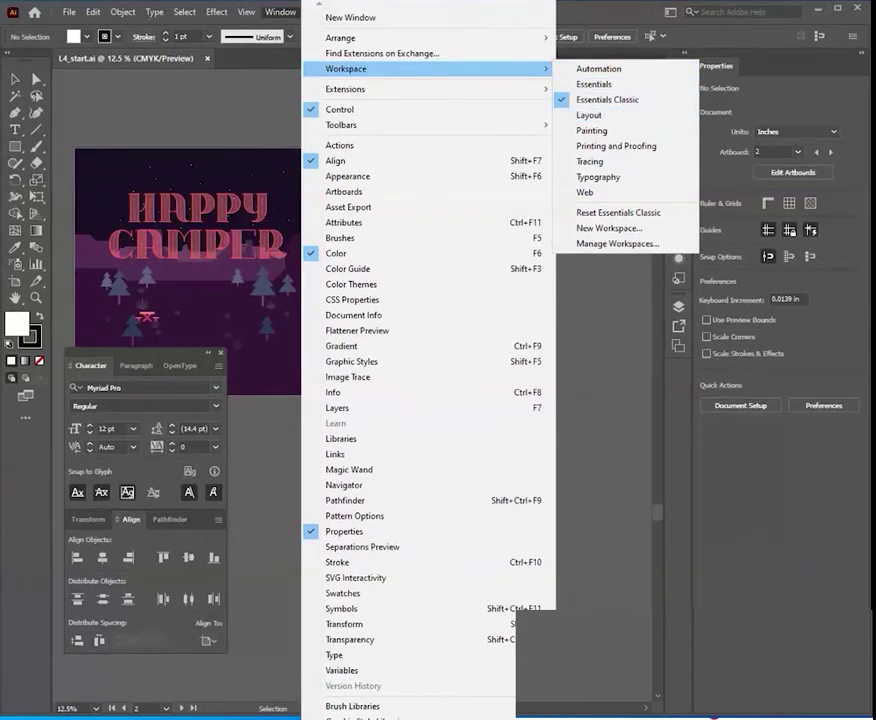
click(601, 100)
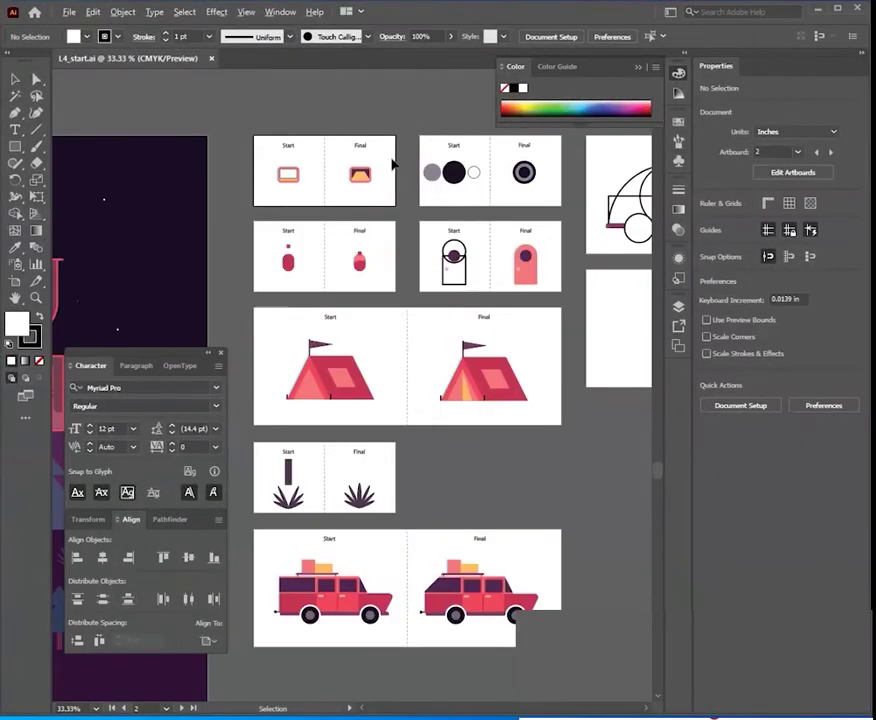
scroll(393, 163, up, 3)
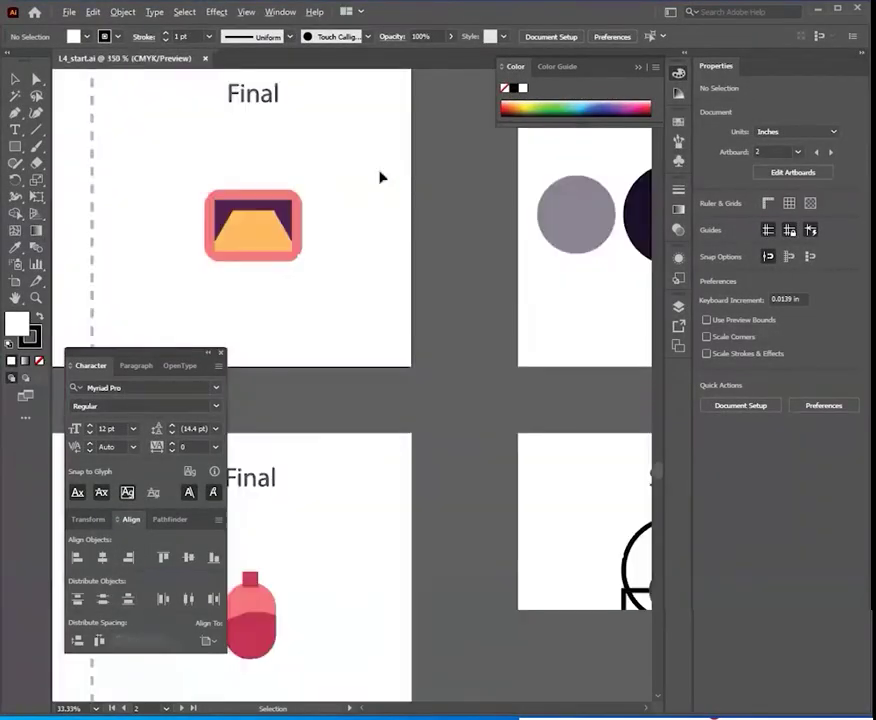
Zoom in on the window icon and cut the inner rectangle's bottom edge with Scissors.
drag(377, 176, 745, 236)
scroll(342, 297, up, 3)
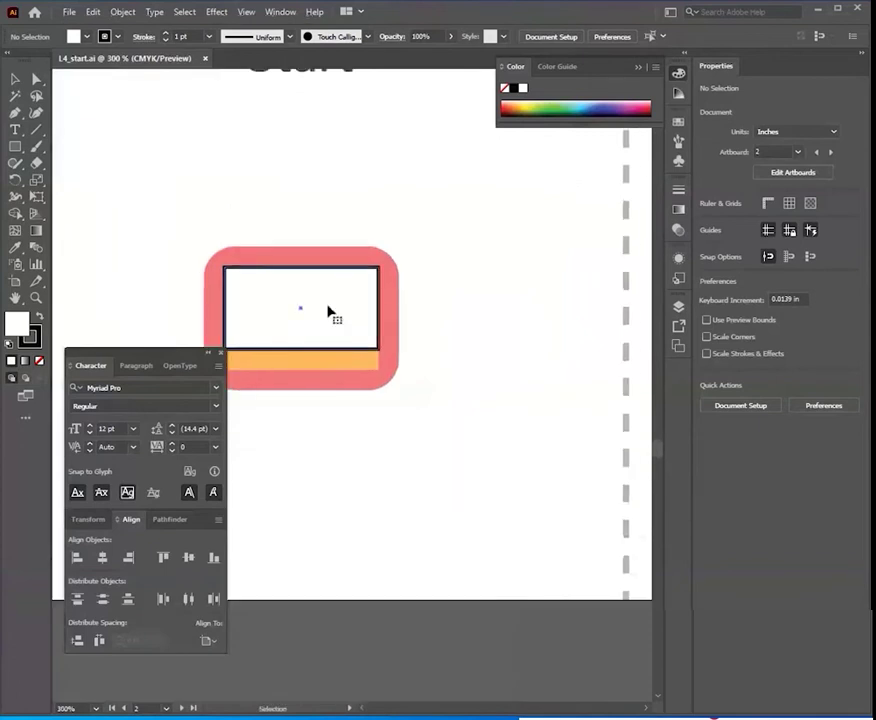
click(332, 313)
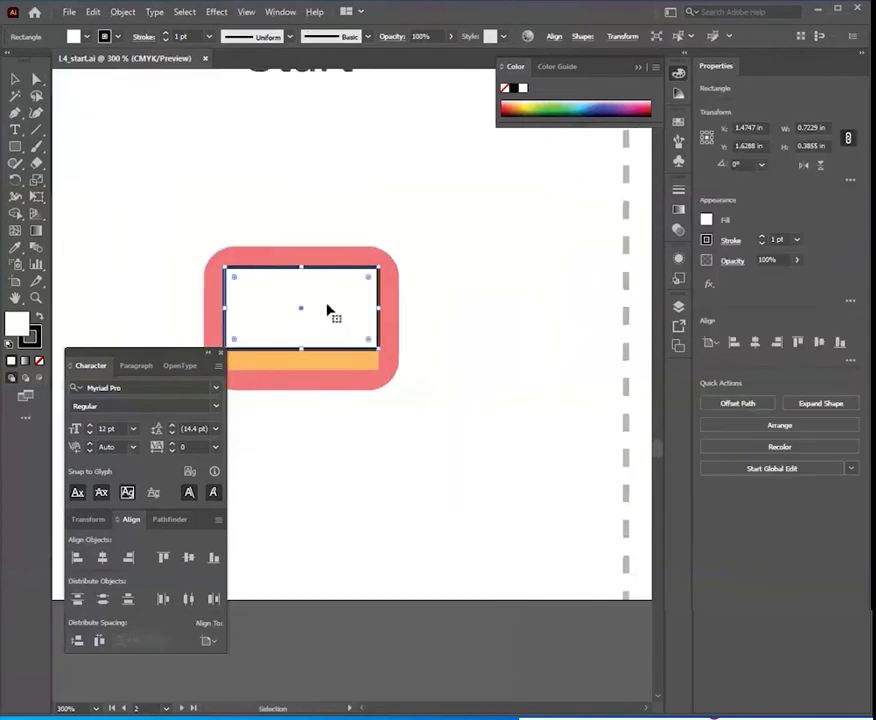
click(35, 162)
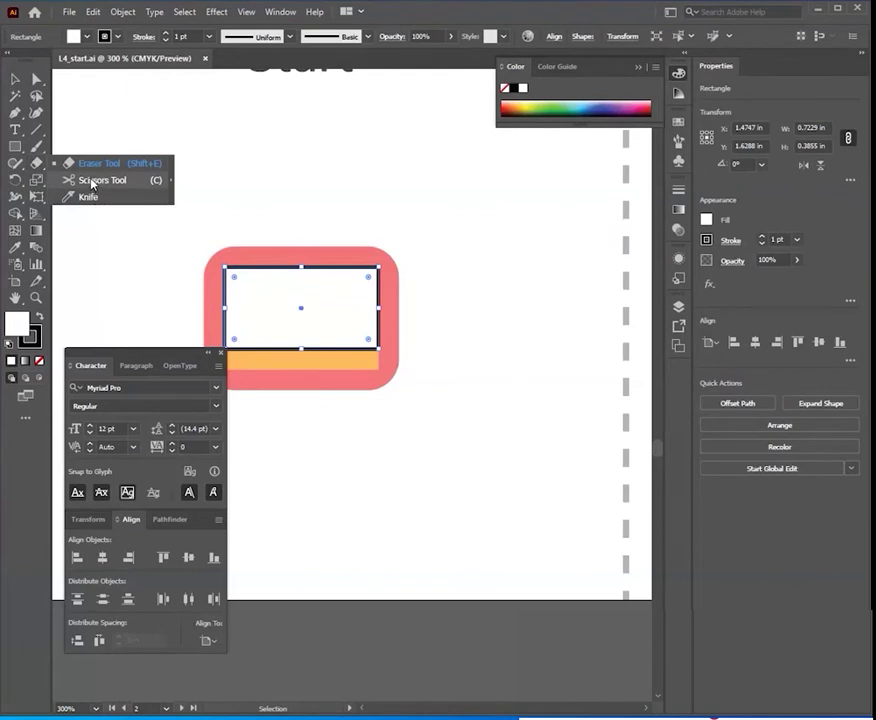
click(91, 181)
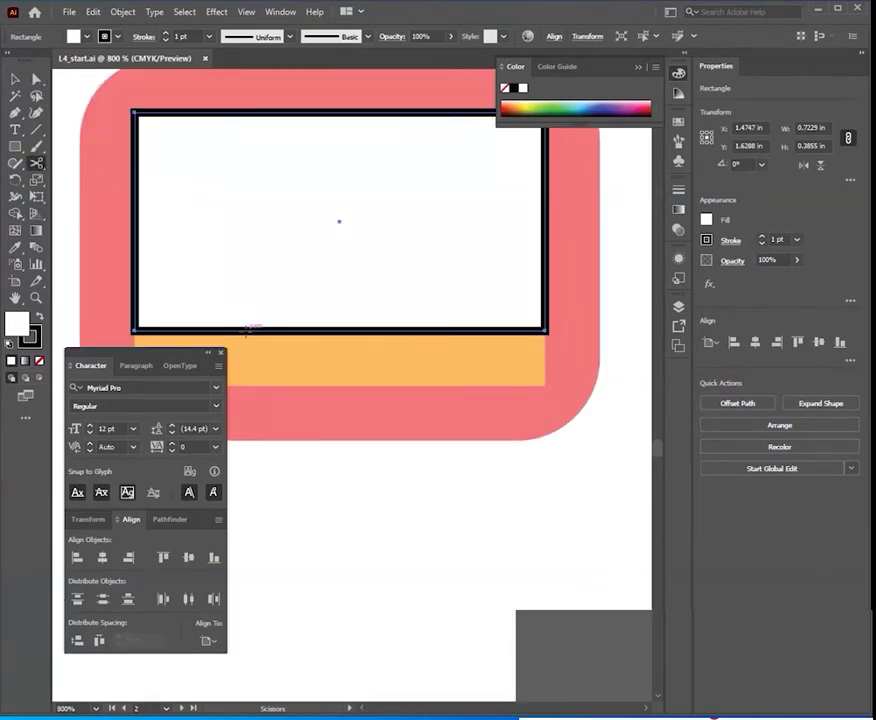
click(246, 330)
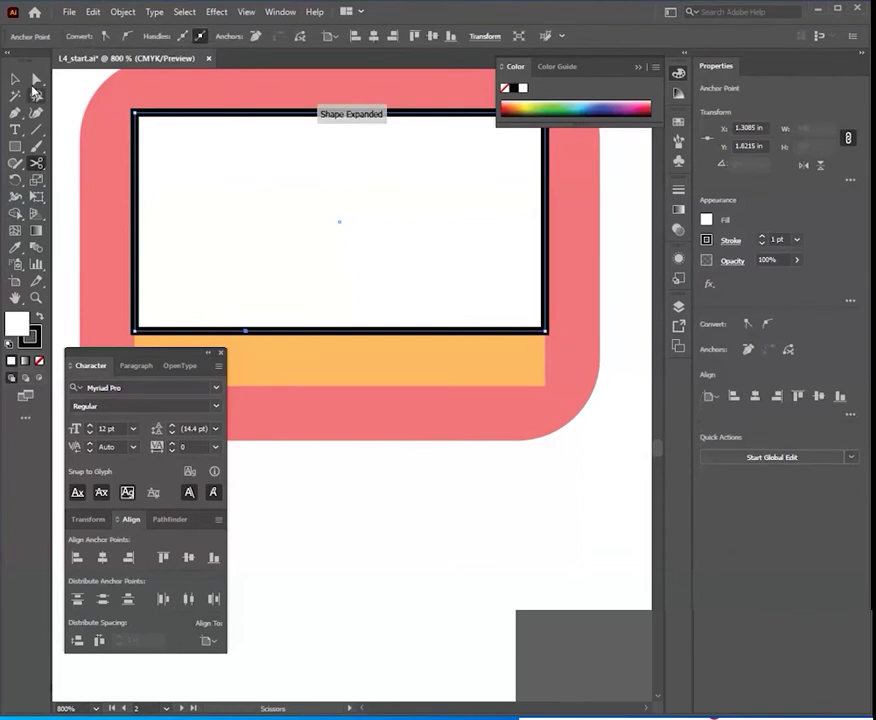
Drag both cut anchors up into slanted sides and delete the top segment, forming a trapezoid.
click(36, 79)
mouse_move(246, 330)
mouse_down()
mouse_move(255, 273)
mouse_move(245, 172)
mouse_up()
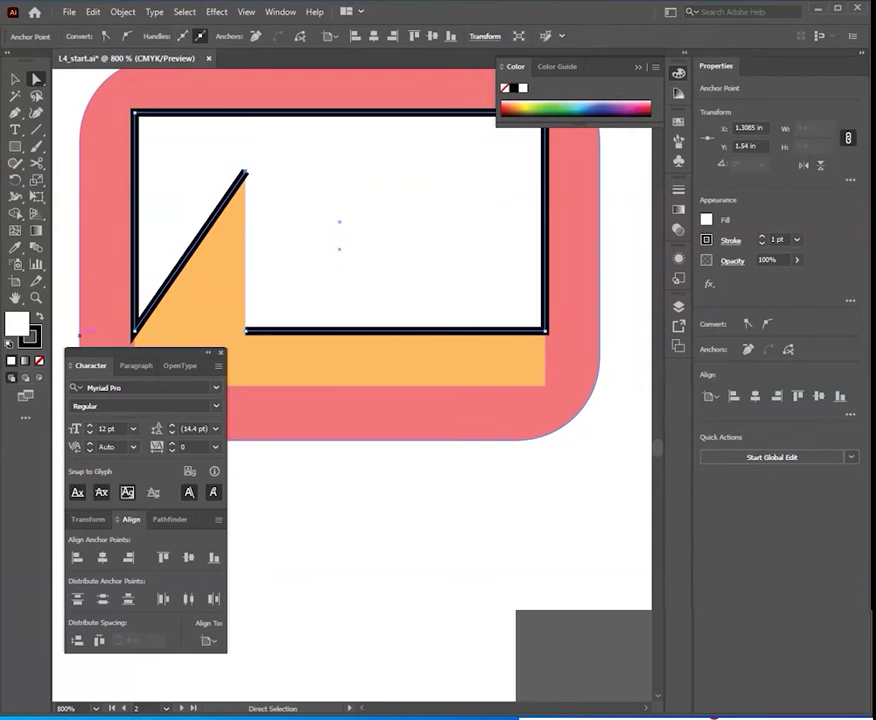
click(246, 331)
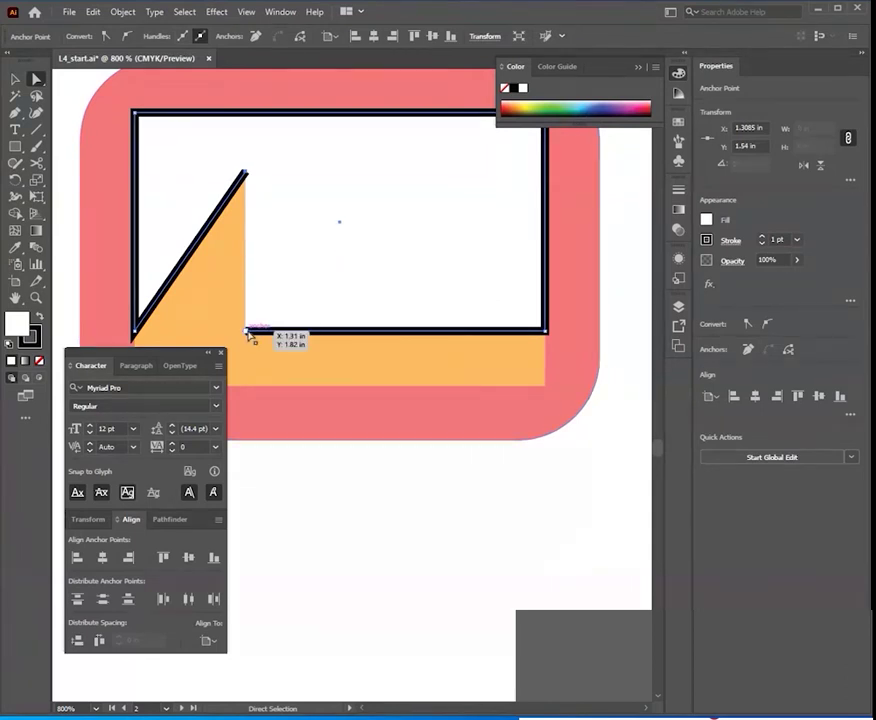
drag(248, 333, 463, 175)
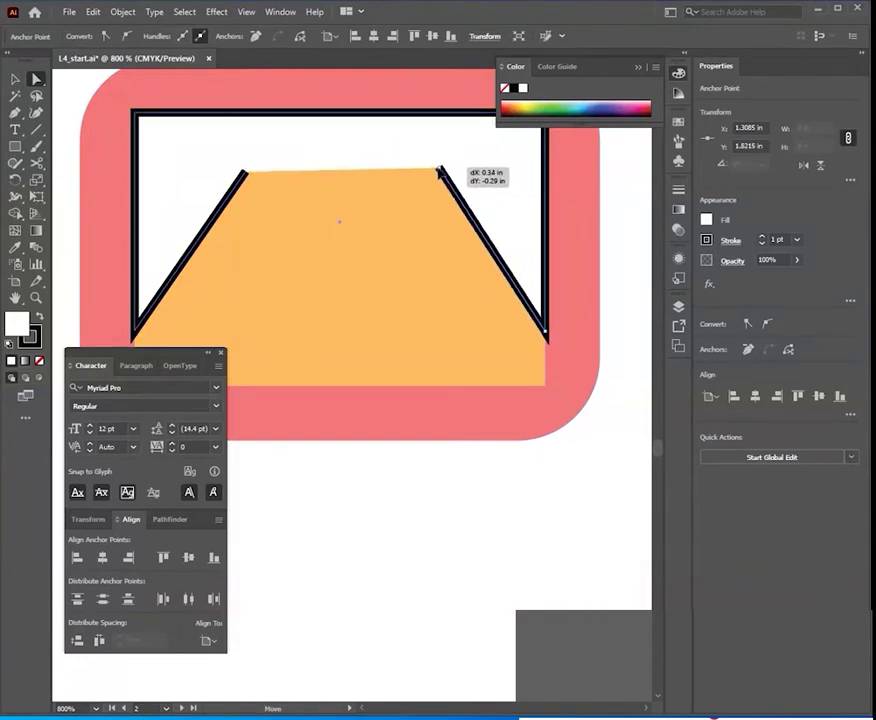
drag(462, 174, 430, 170)
click(380, 310)
click(342, 170)
key(Delete)
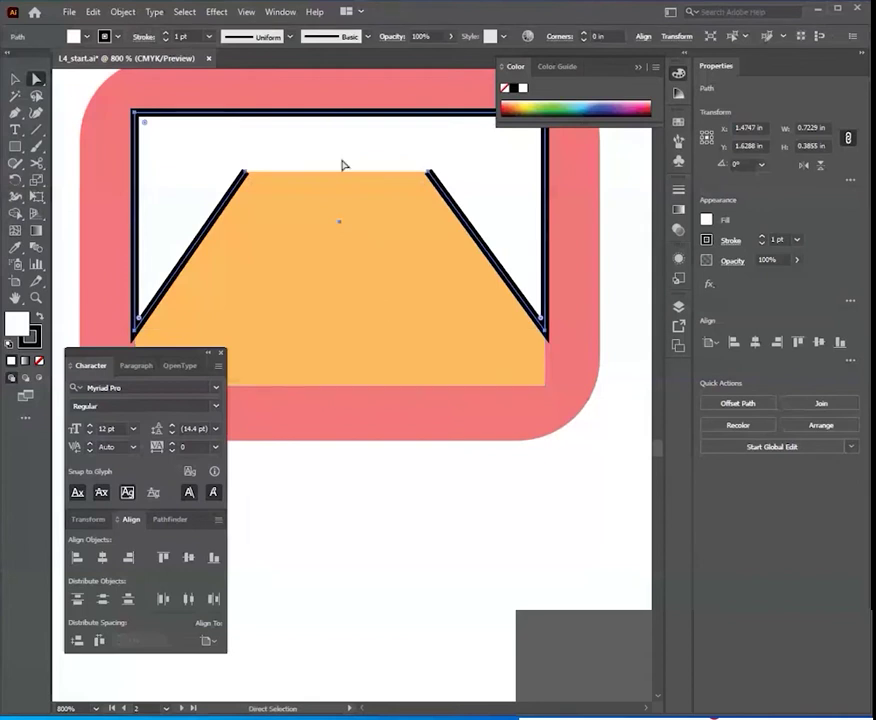
click(16, 79)
click(499, 563)
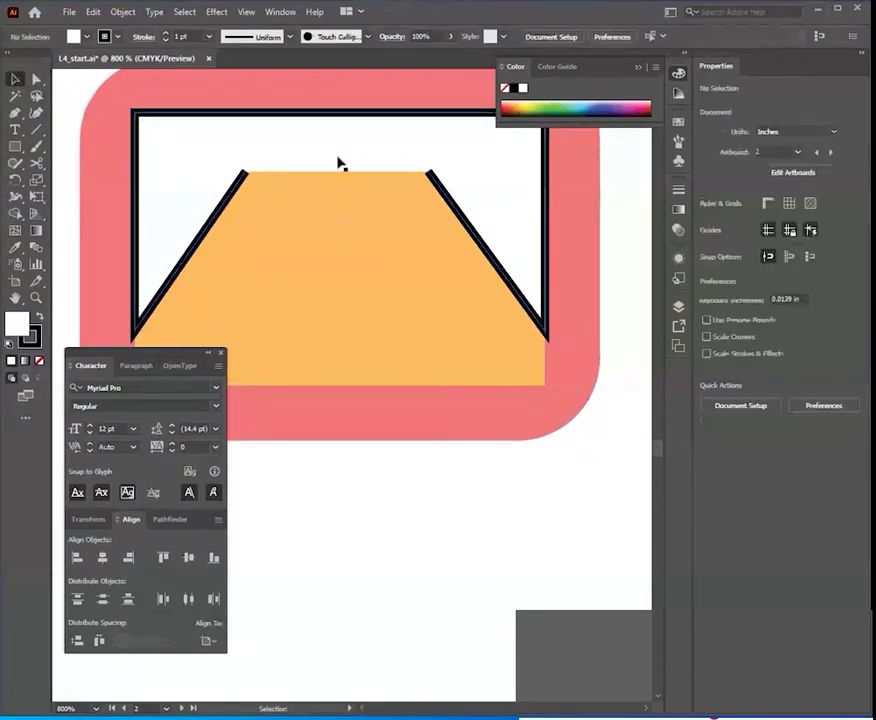
Join the two slanted window paths with a top edge using the right-click Join command.
click(340, 163)
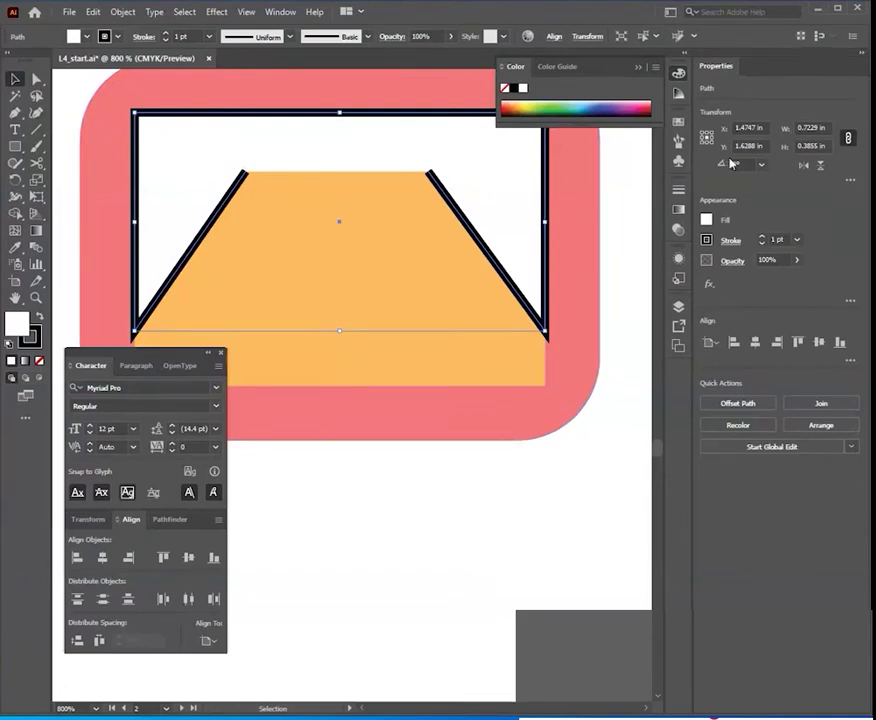
click(822, 404)
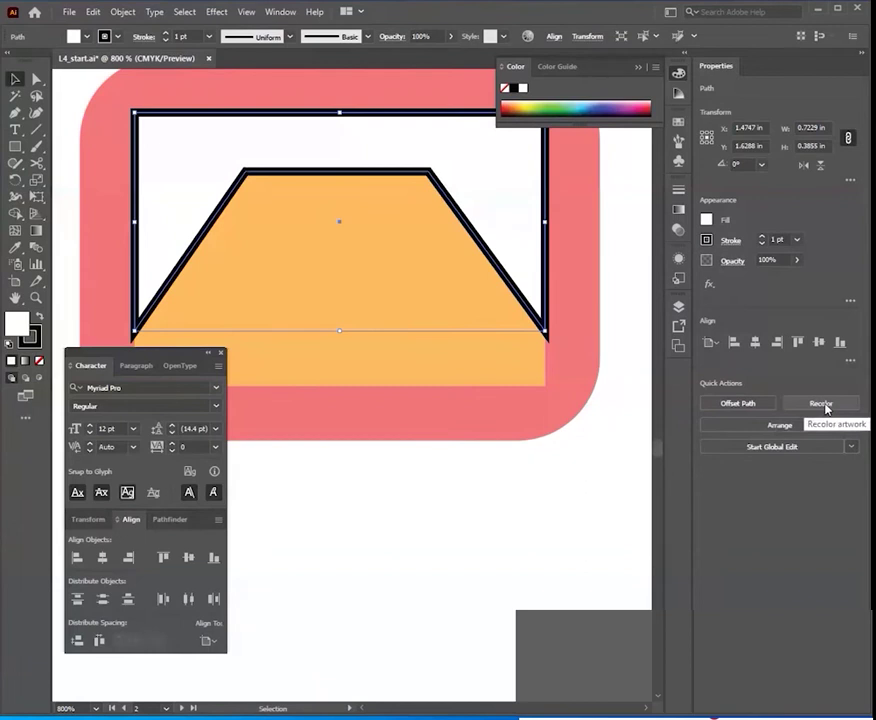
key(ctrl+z)
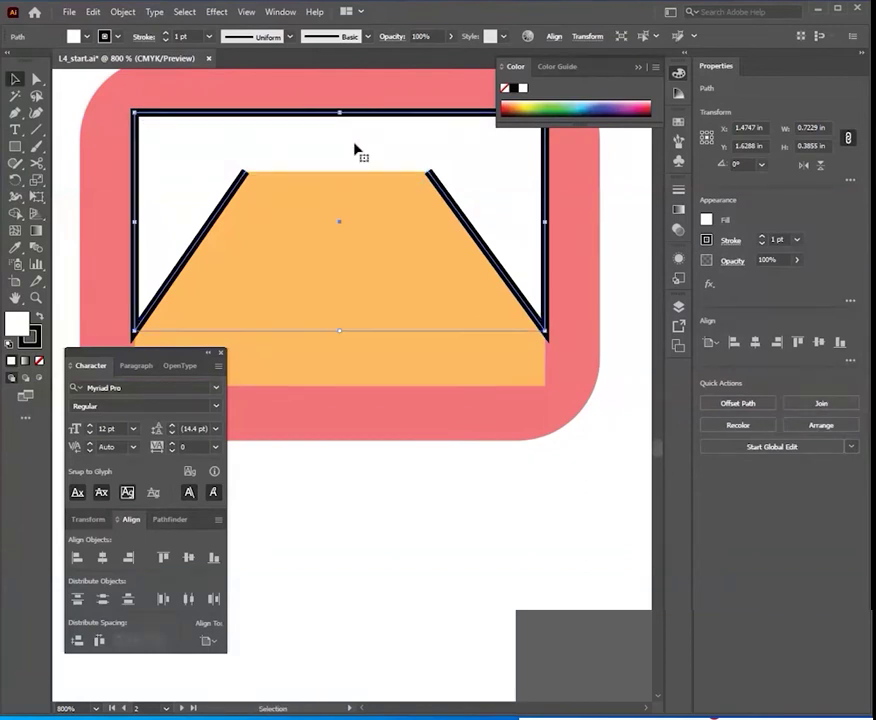
right_click(355, 145)
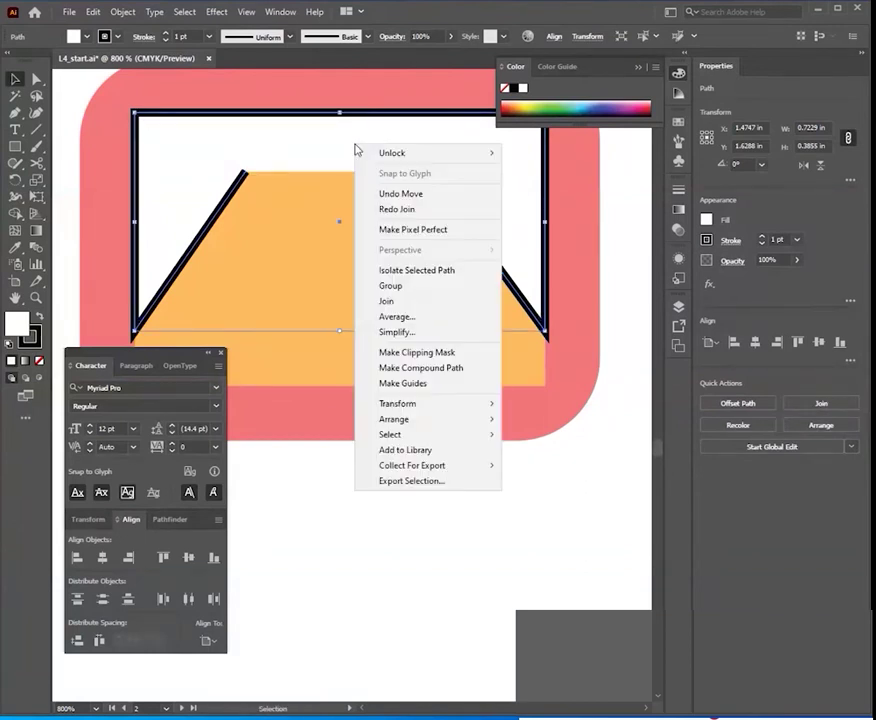
click(386, 301)
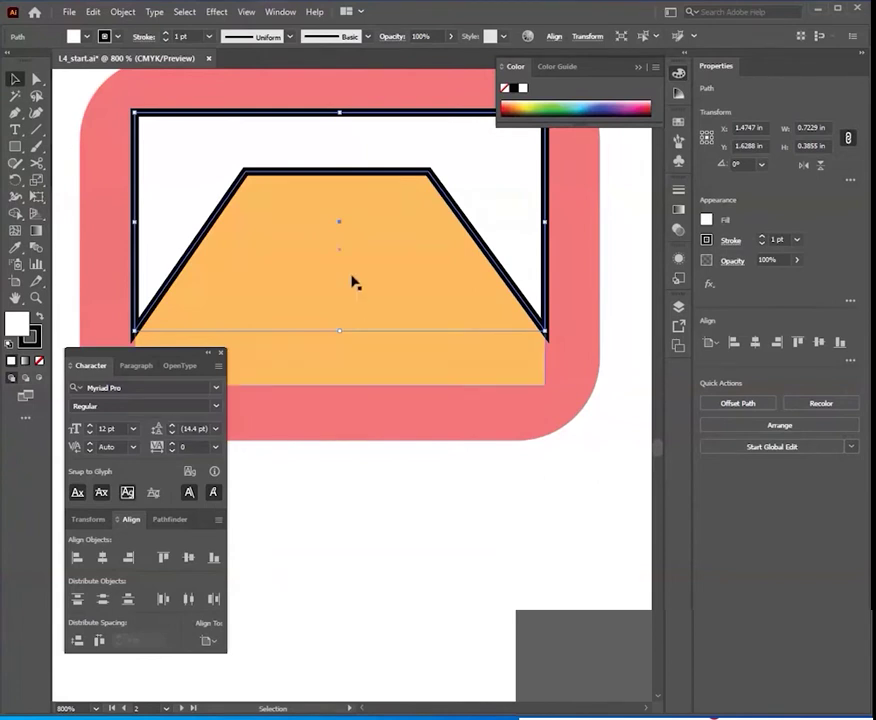
Set the window shapes' stroke to None.
click(707, 242)
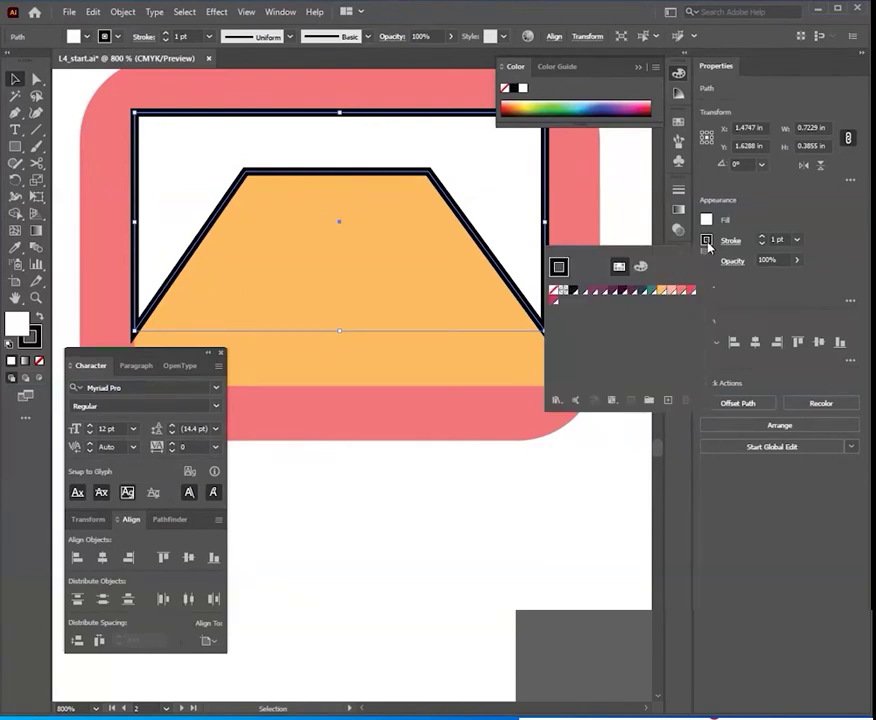
click(554, 292)
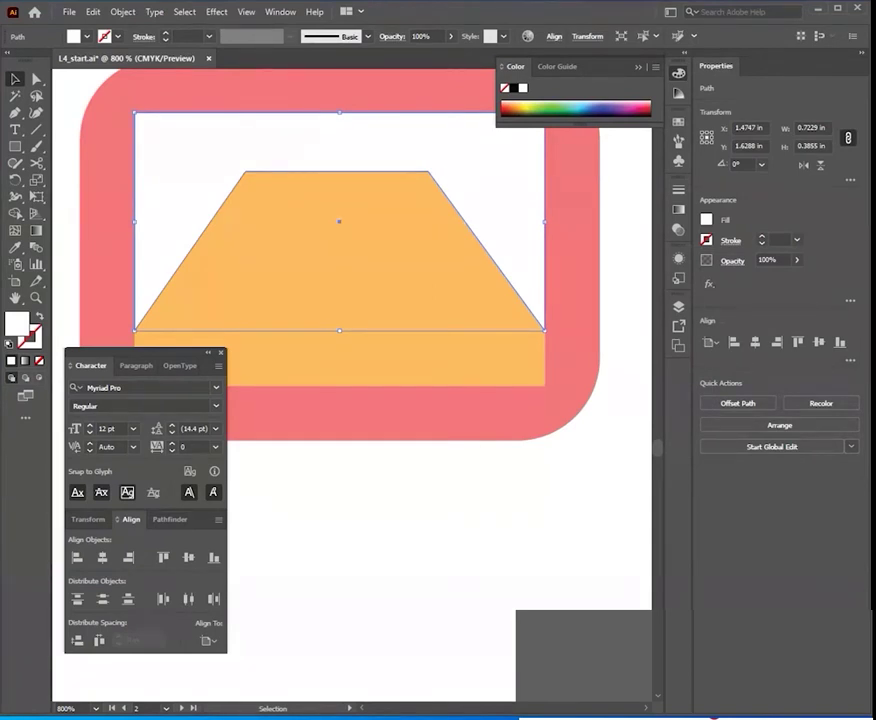
click(604, 260)
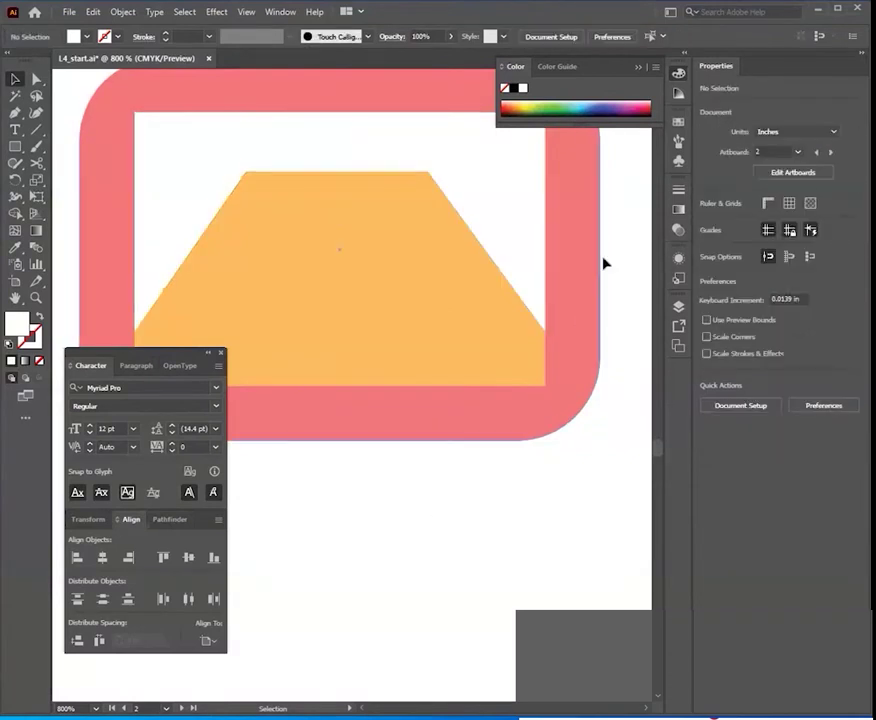
Fill the back rectangle dark purple, then select all the window icon's parts.
click(511, 199)
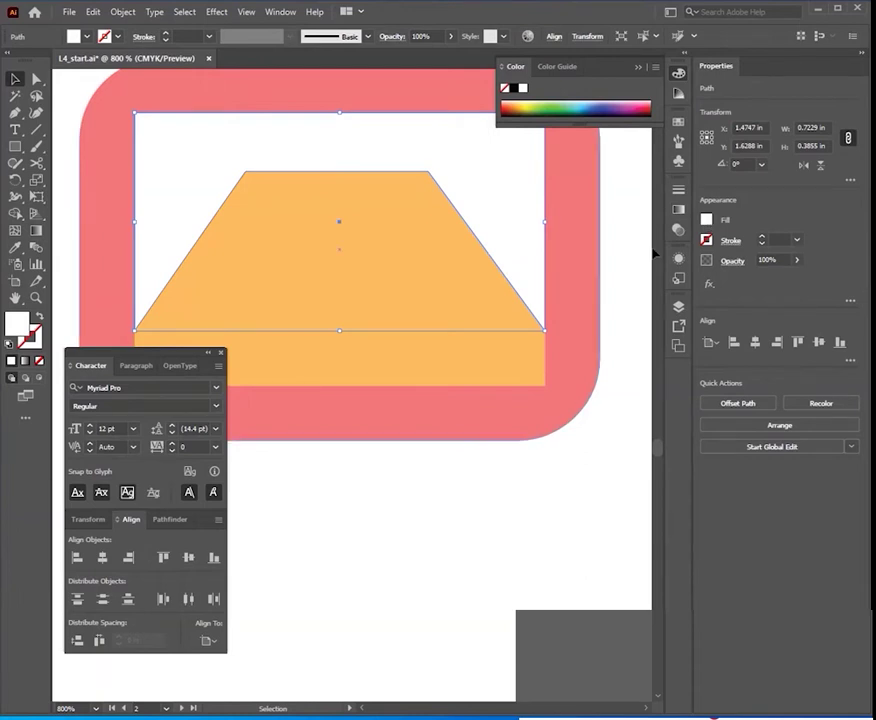
click(706, 221)
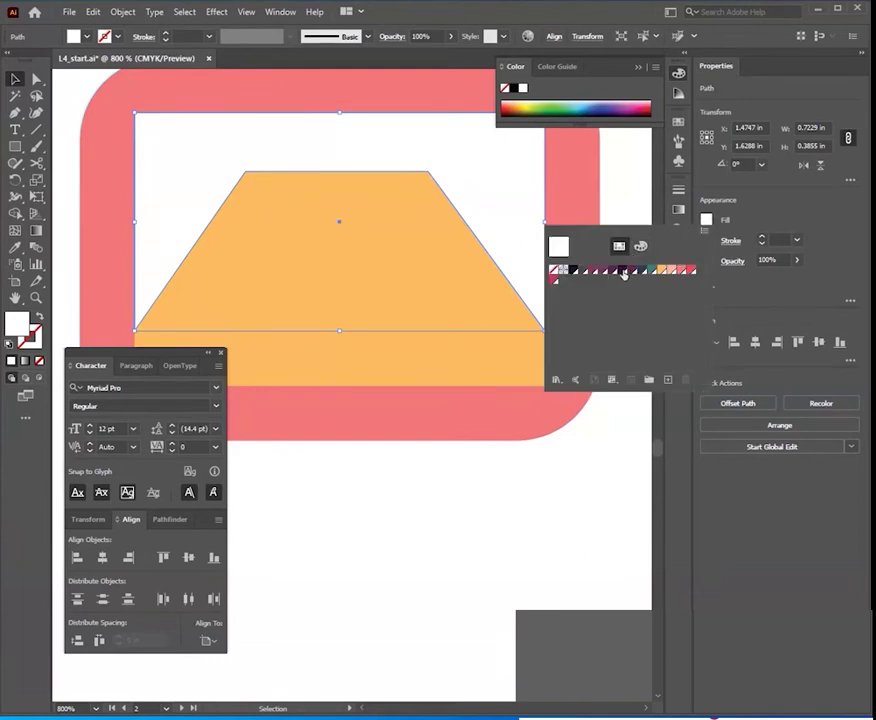
click(629, 272)
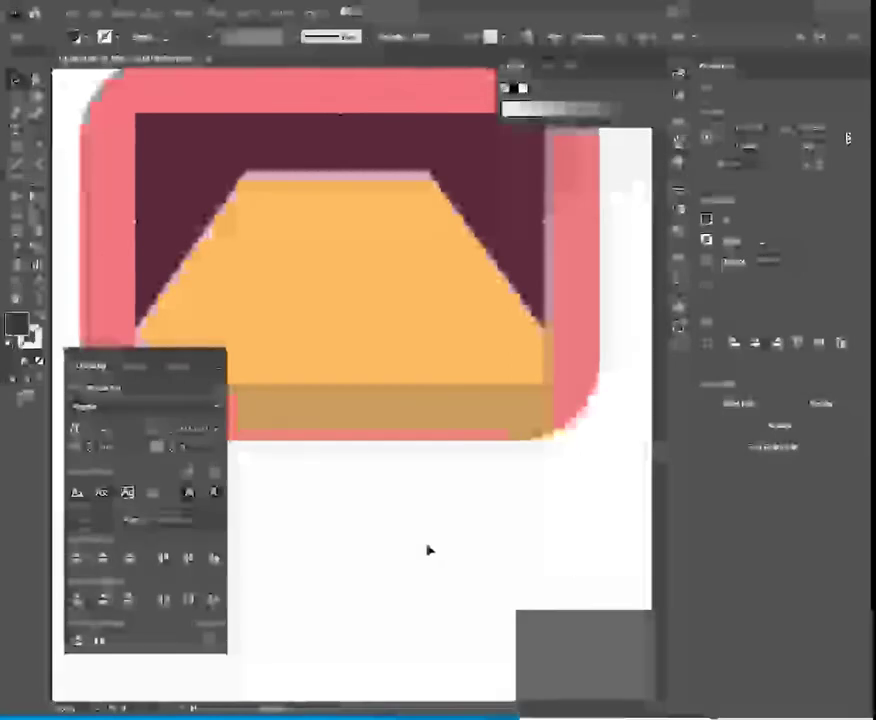
scroll(428, 550, down, 2)
drag(230, 263, 585, 524)
right_click(448, 332)
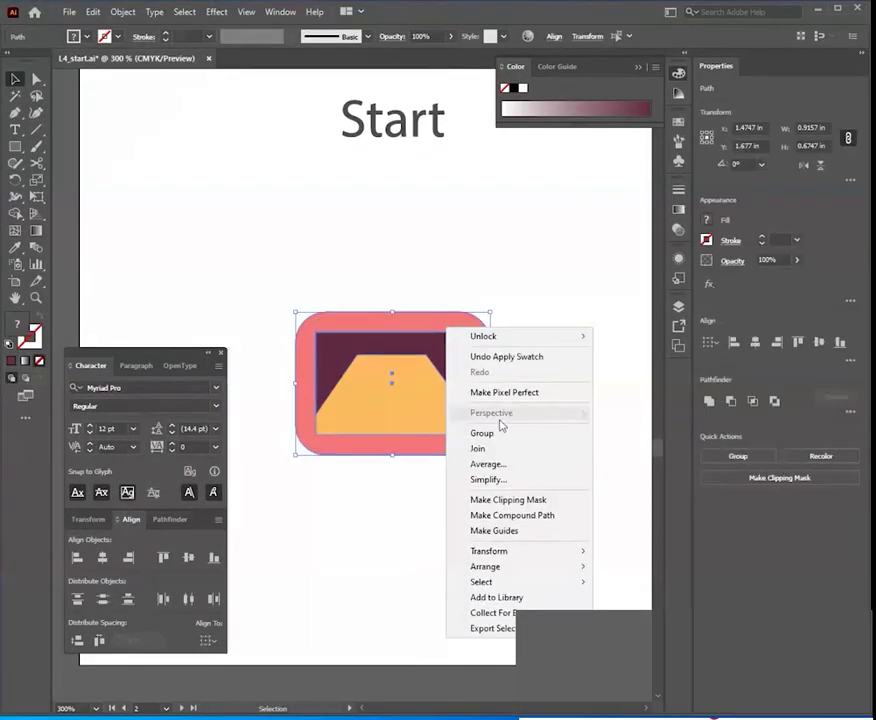
Group the window icon and scroll down to the bottle's Start and Final artboards.
click(493, 441)
click(430, 524)
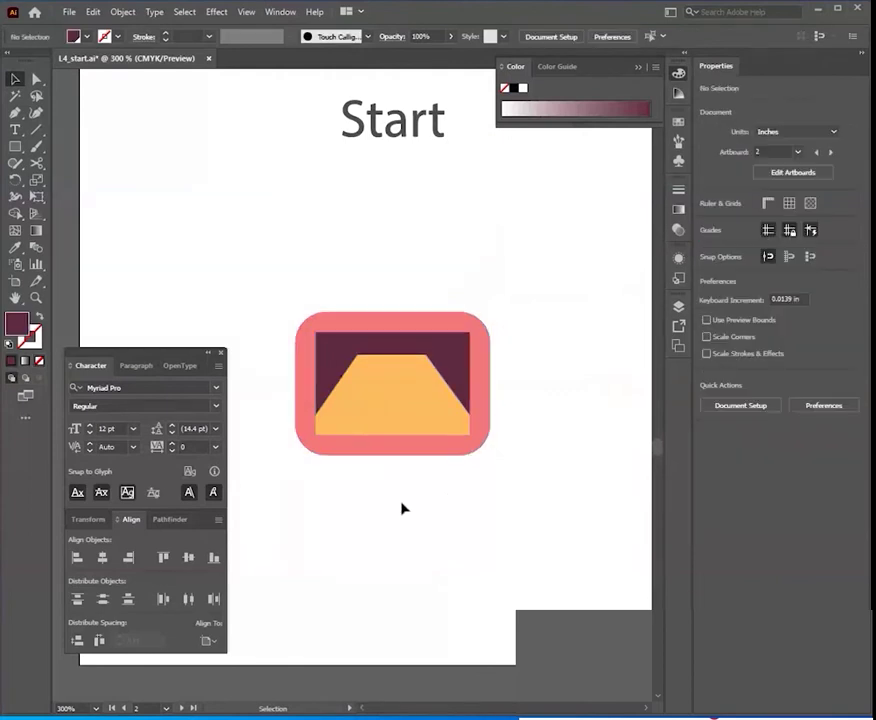
scroll(330, 310, right, 3)
scroll(215, 290, down, 2)
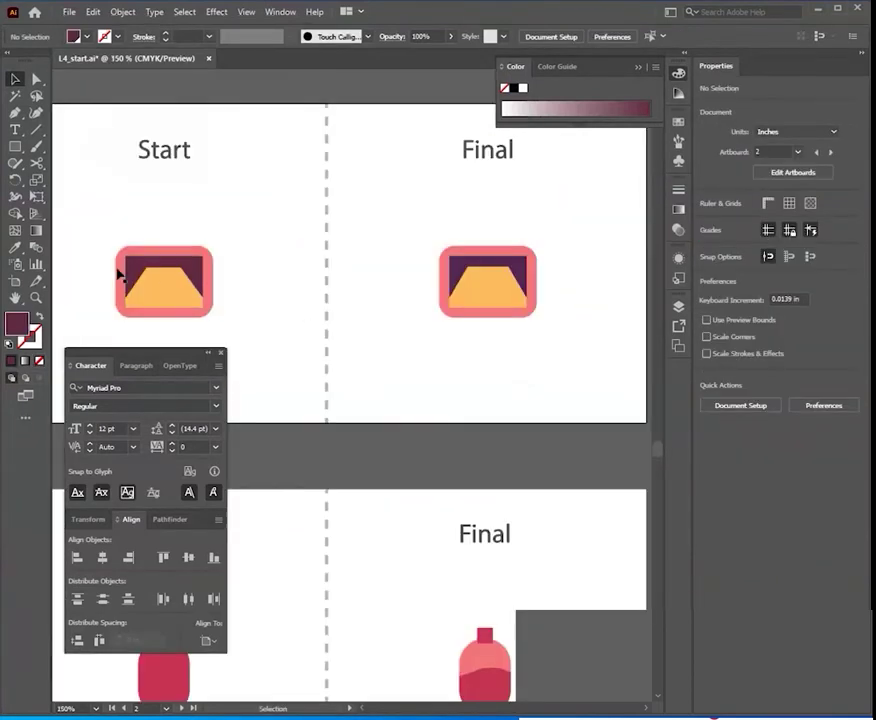
key(space)
scroll(460, 370, down, 5)
scroll(403, 217, down, 2)
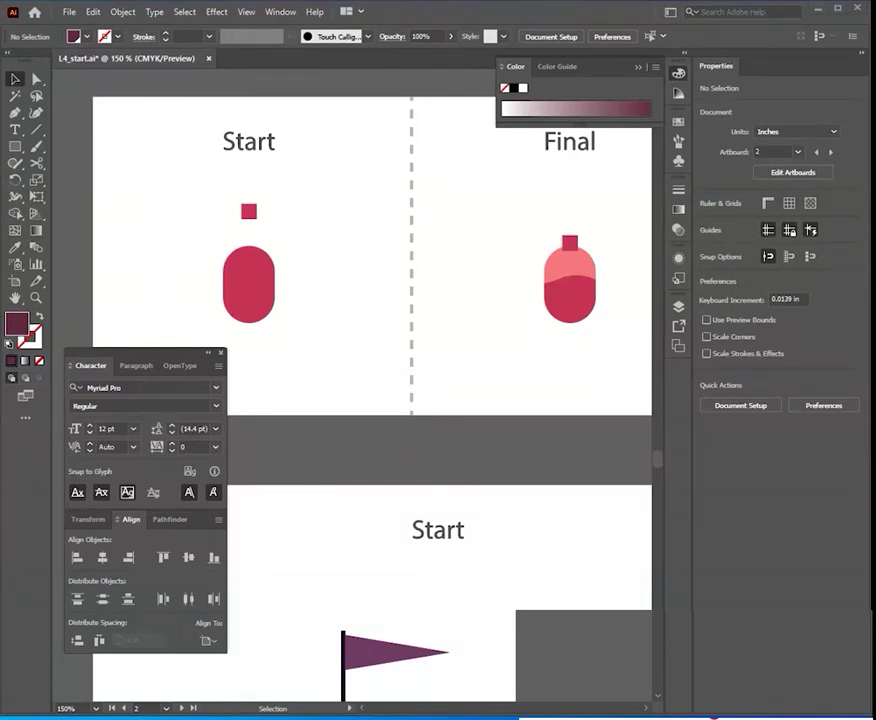
click(34, 172)
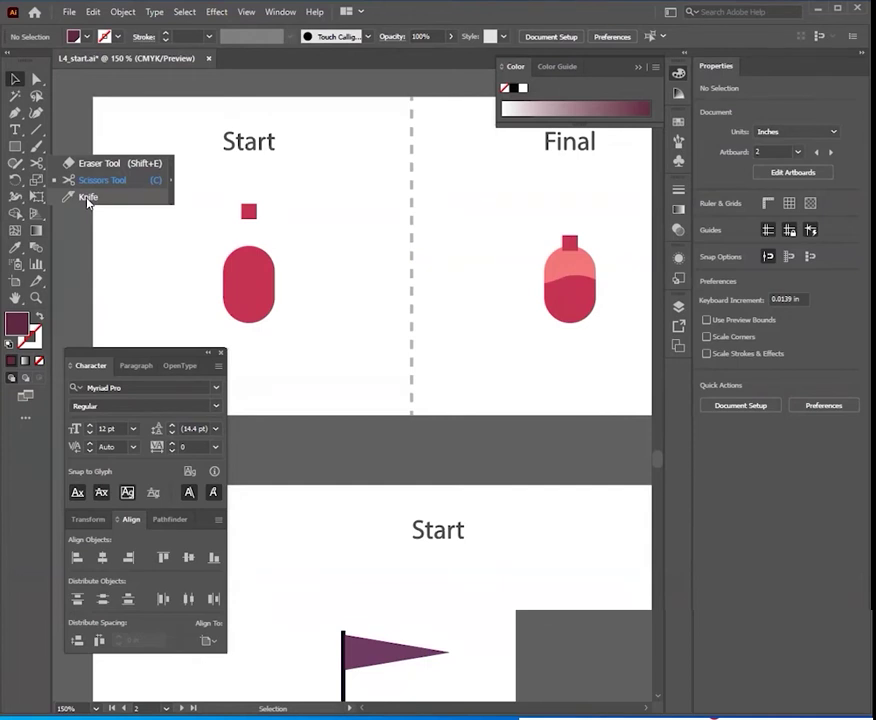
Zoom in and slice the red capsule along a wavy line with the Knife tool.
click(88, 198)
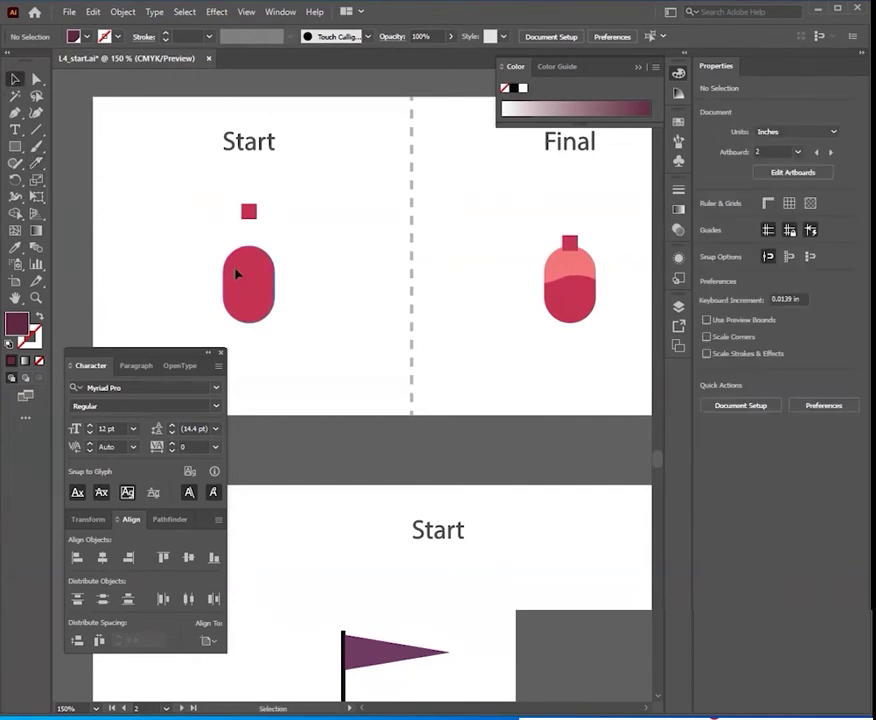
click(237, 274)
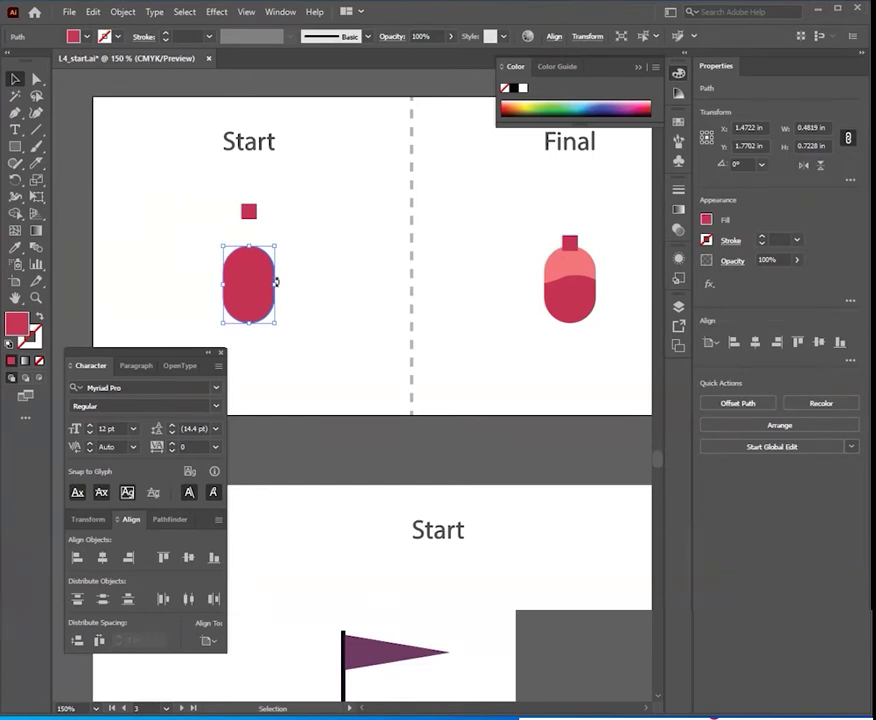
key(ctrl+plus)
key(ctrl+plus)
drag(260, 280, 242, 252)
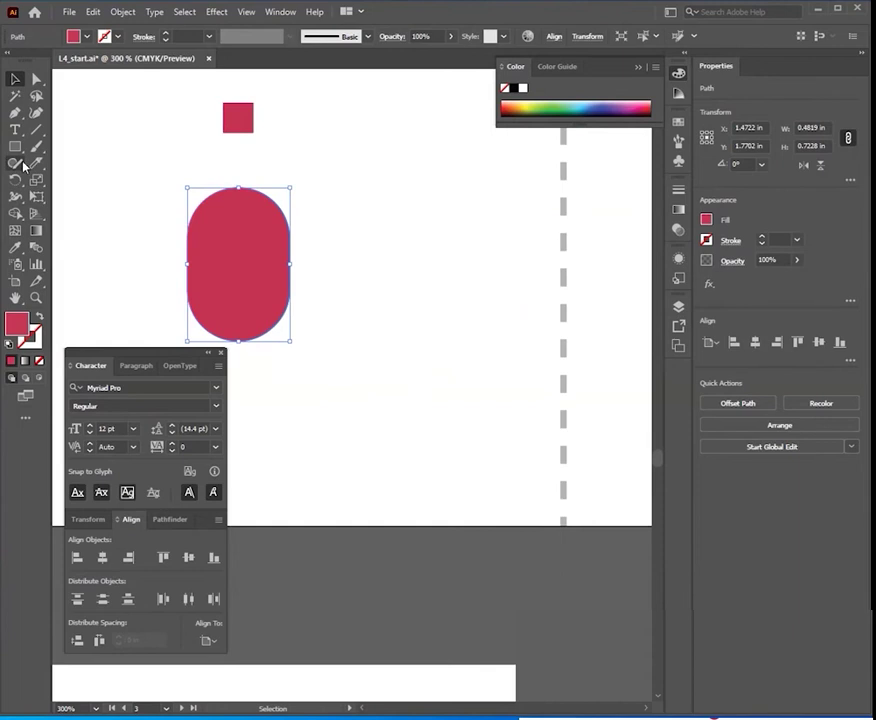
click(36, 163)
mouse_move(160, 238)
mouse_down()
mouse_move(335, 258)
mouse_move(338, 266)
mouse_up()
click(15, 79)
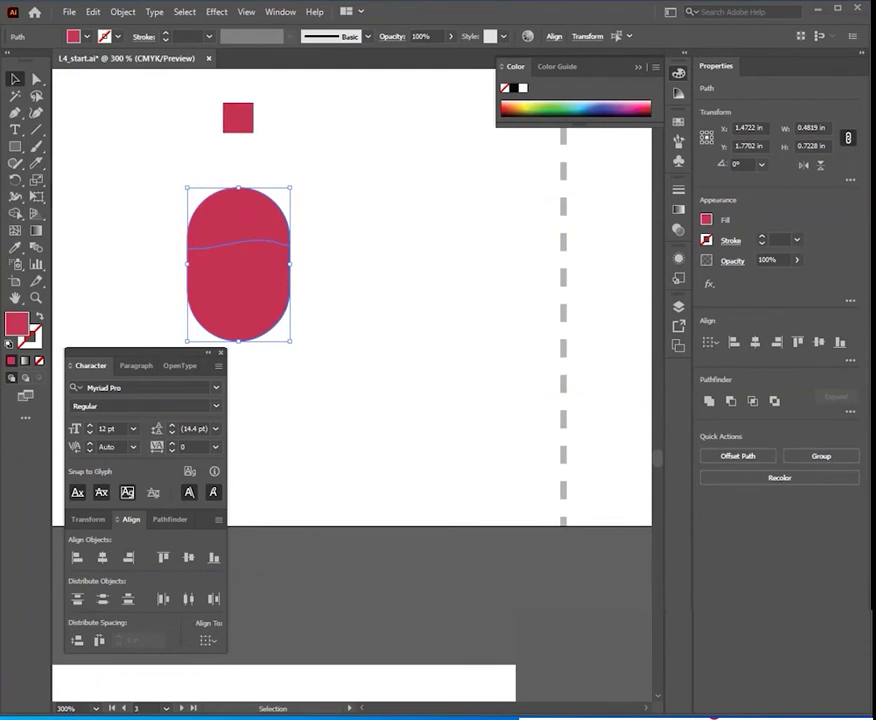
Fill the capsule's top piece with a salmon pink swatch.
click(68, 170)
click(231, 210)
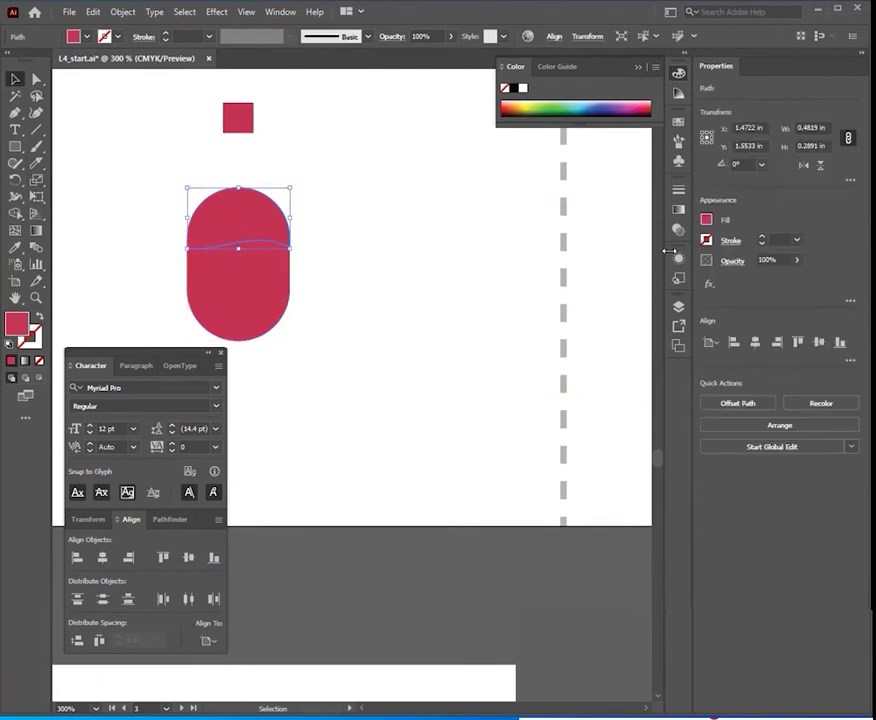
click(707, 220)
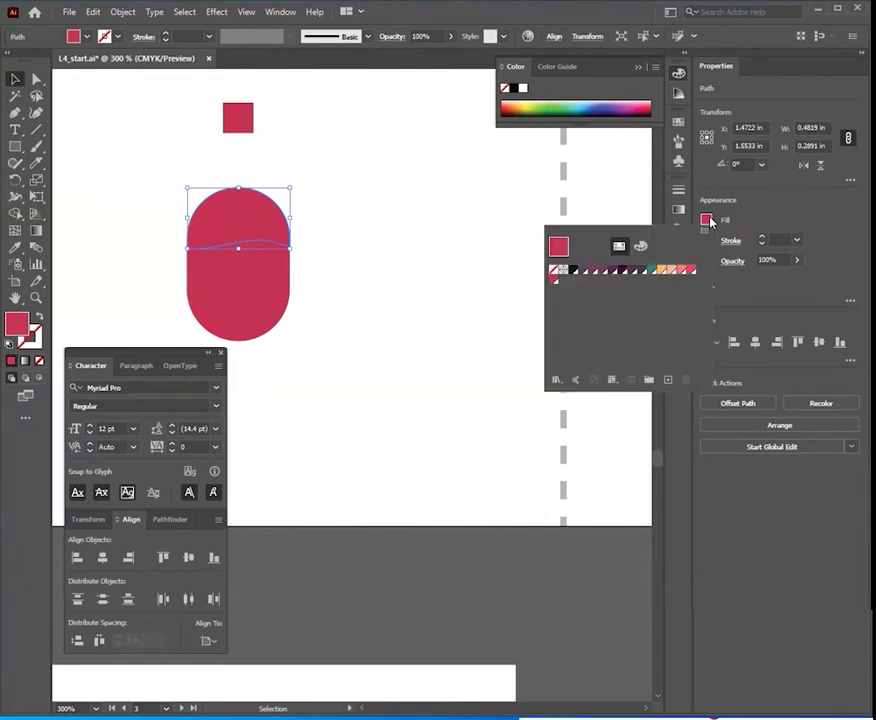
click(671, 270)
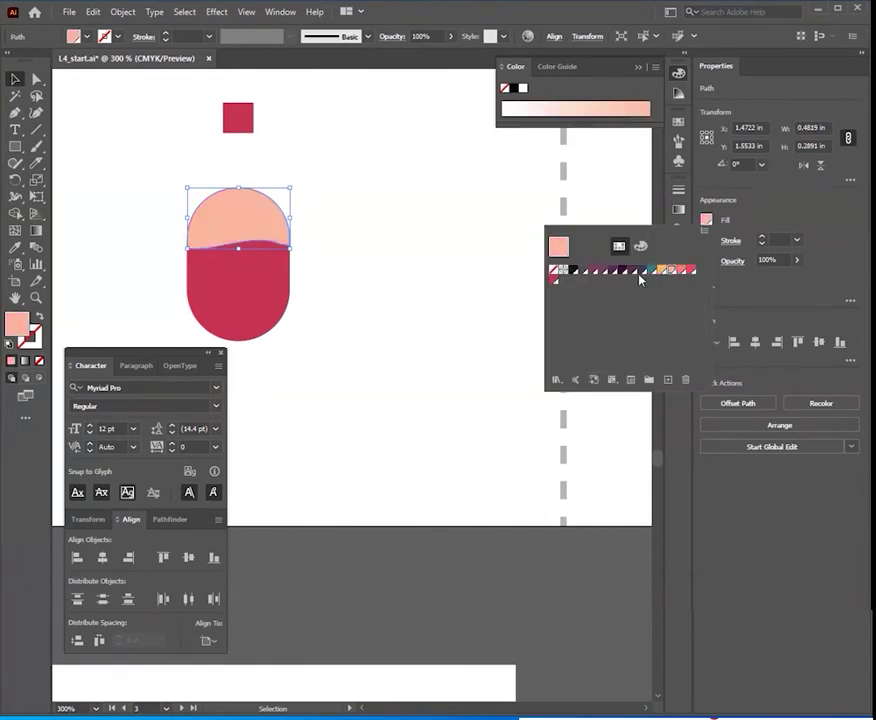
click(593, 271)
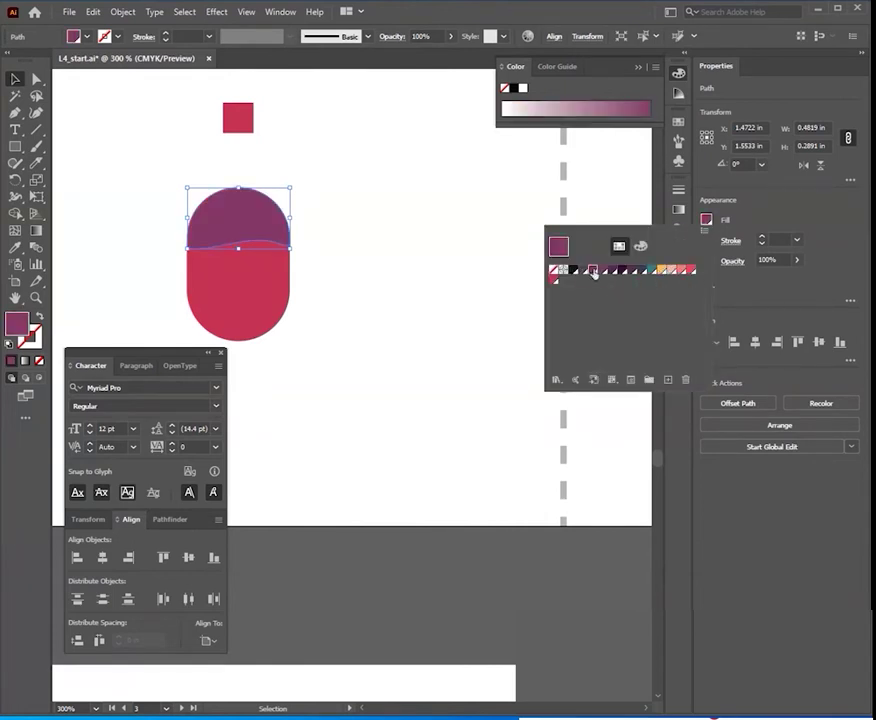
click(671, 270)
click(681, 271)
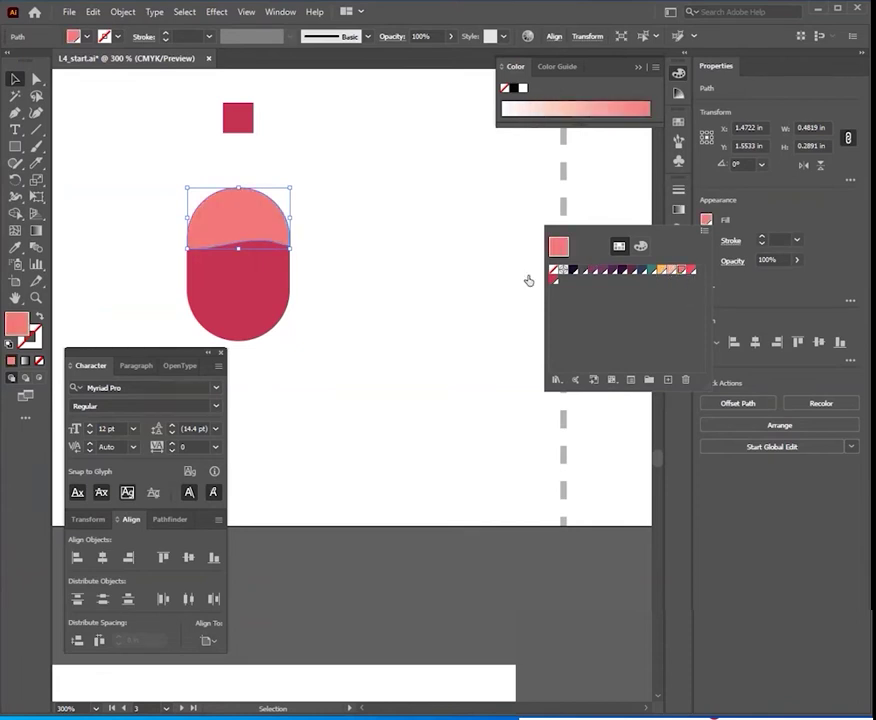
Move the small red square onto the capsule and group them into the bottle.
click(280, 133)
drag(255, 128, 259, 190)
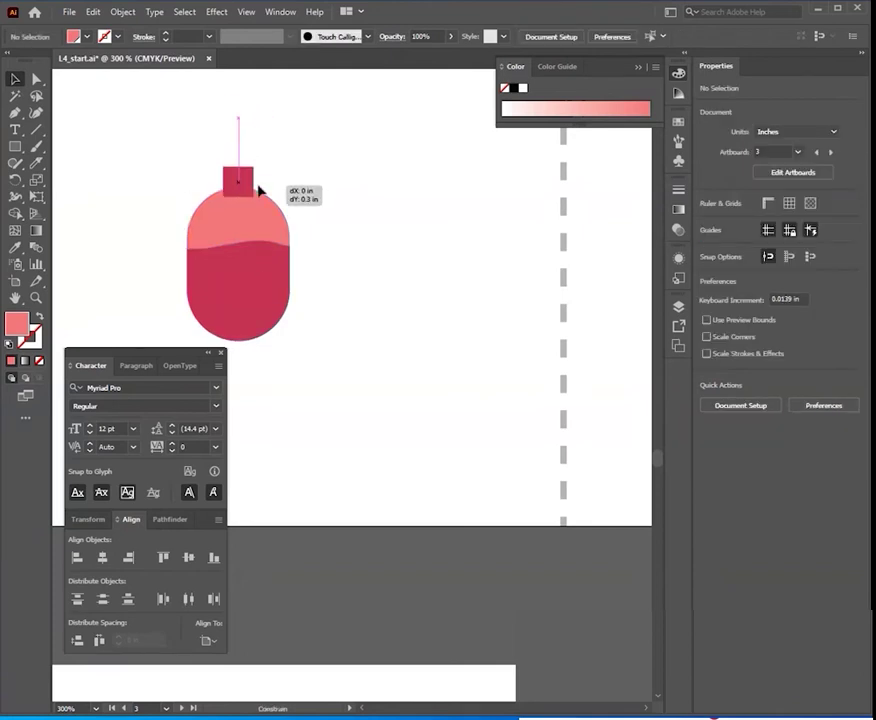
click(344, 215)
mouse_move(372, 254)
mouse_down()
mouse_move(583, 252)
mouse_move(309, 256)
mouse_up()
drag(127, 135, 303, 326)
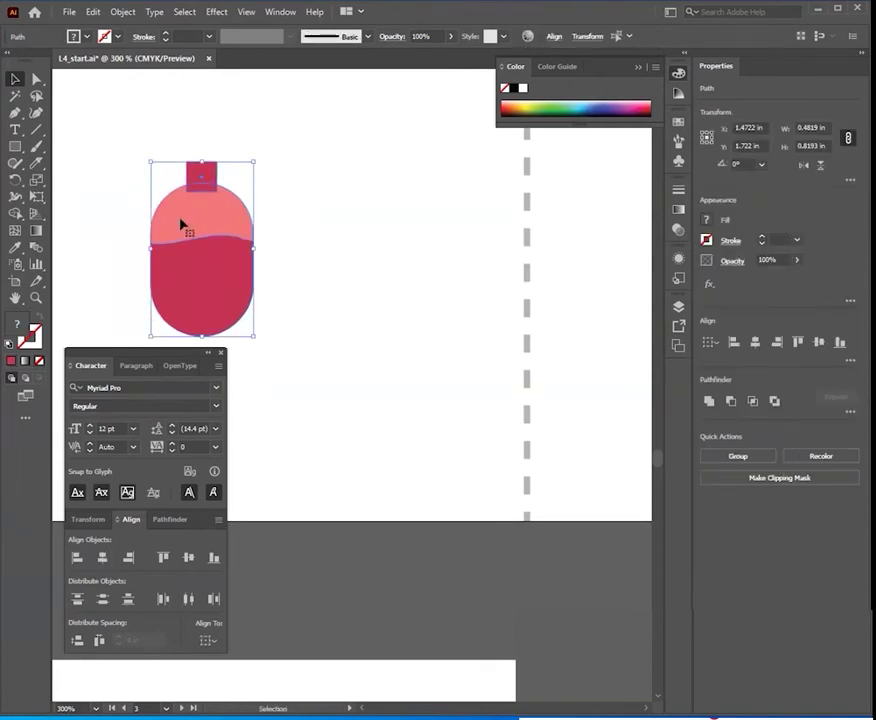
right_click(201, 192)
click(249, 329)
click(338, 301)
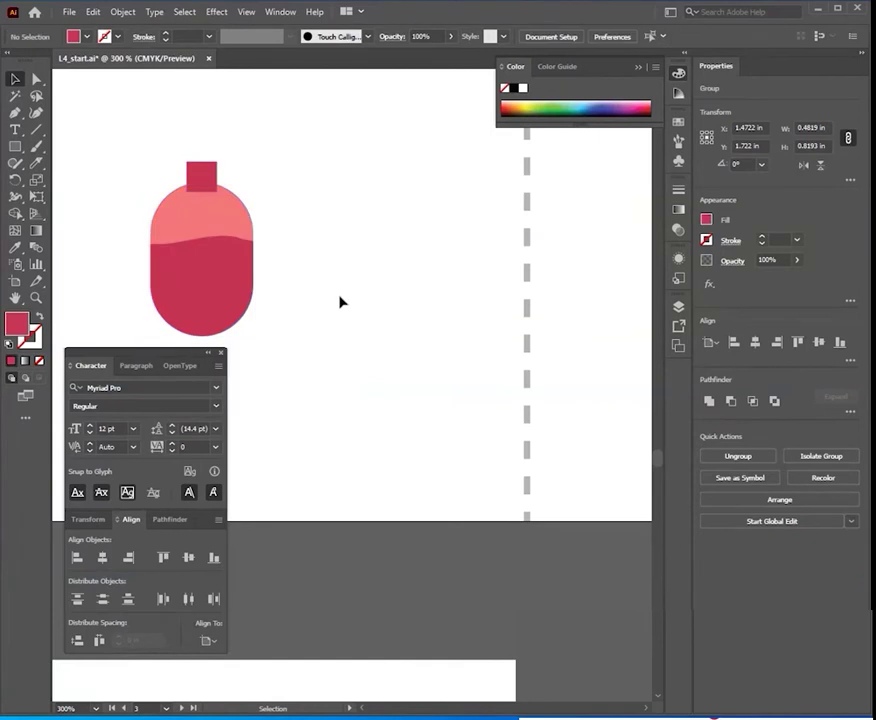
Zoom out and bring the tent's light inner triangle into view.
key(ctrl+minus)
key(ctrl+minus)
key(ctrl+minus)
drag(338, 301, 189, 355)
scroll(323, 323, down, 3)
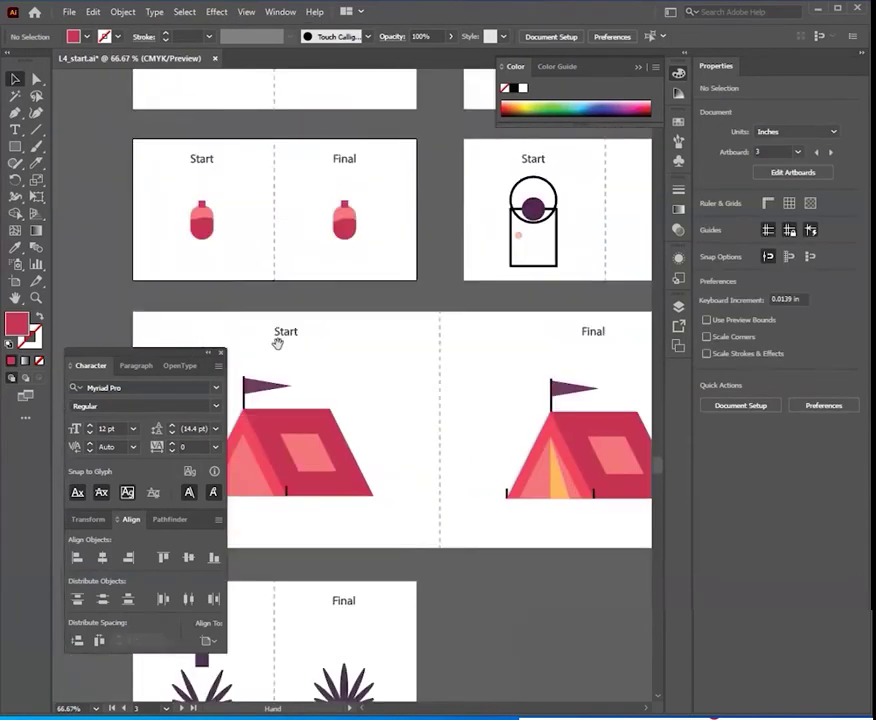
scroll(280, 344, left, 3)
scroll(280, 344, down, 4)
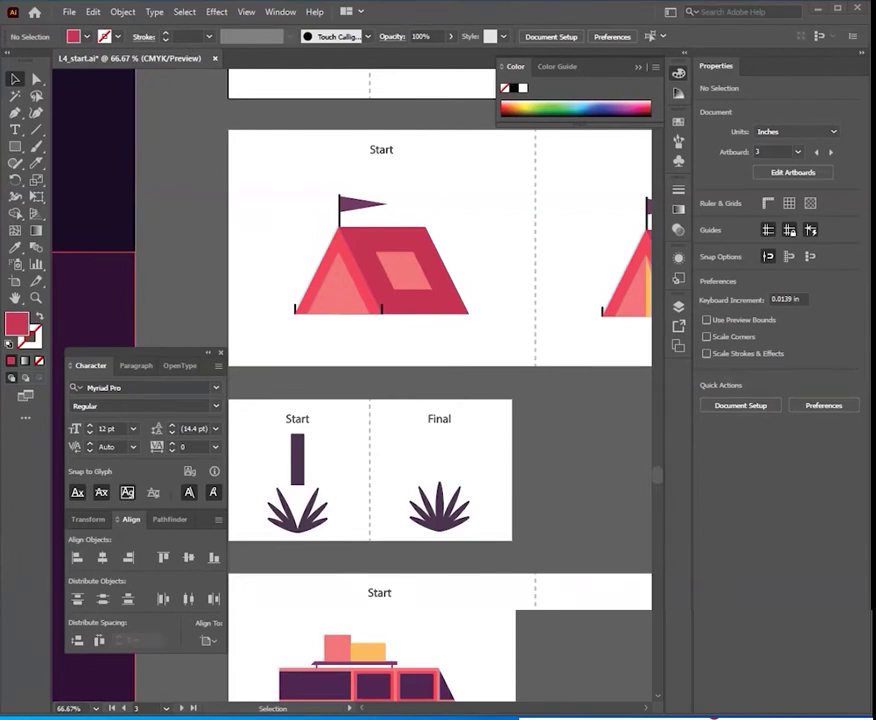
scroll(358, 287, up, 3)
click(345, 368)
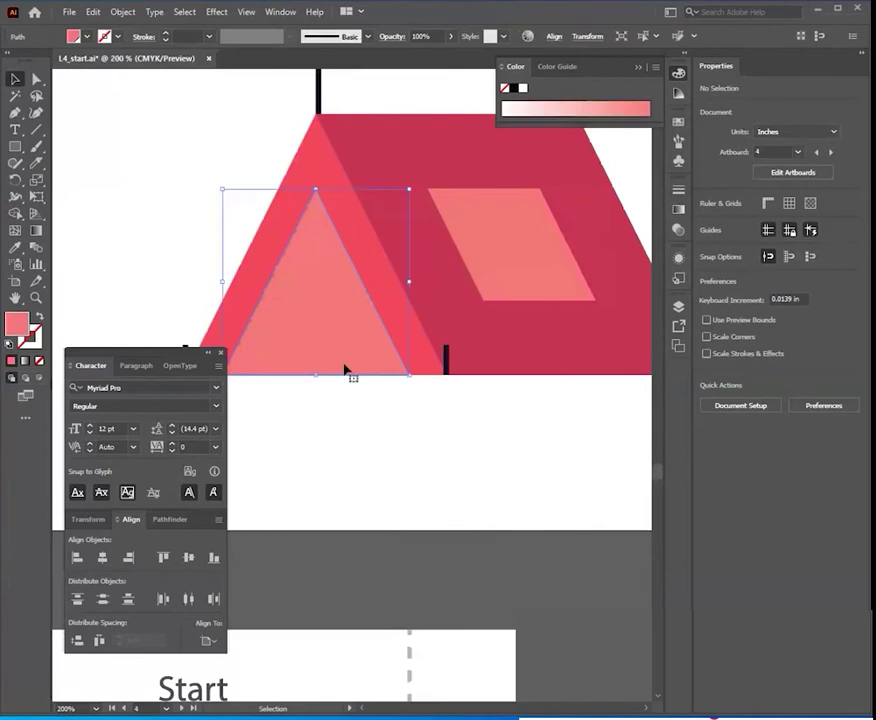
drag(345, 368, 463, 370)
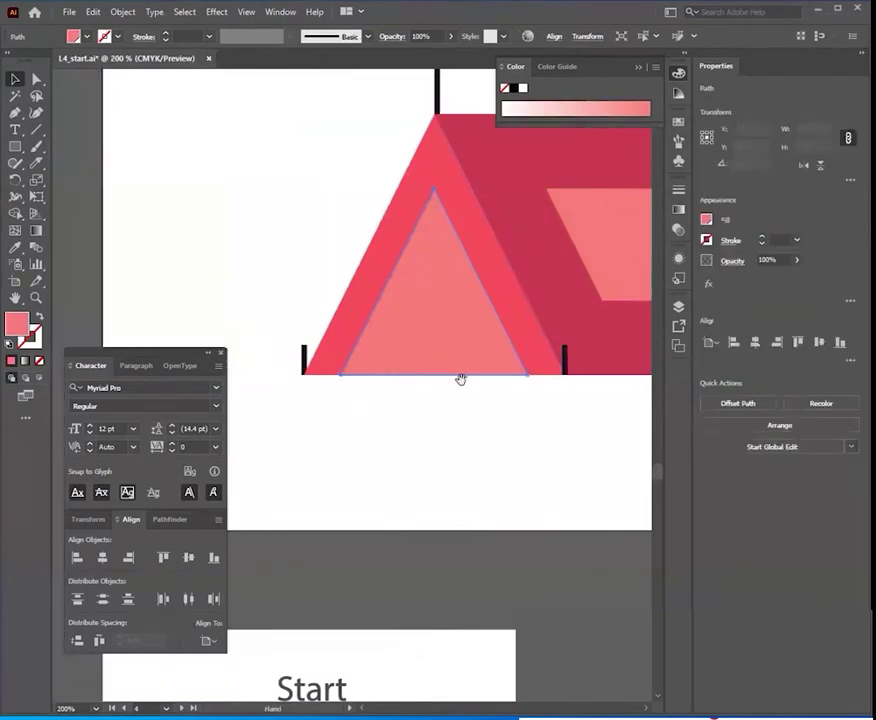
click(35, 163)
click(36, 163)
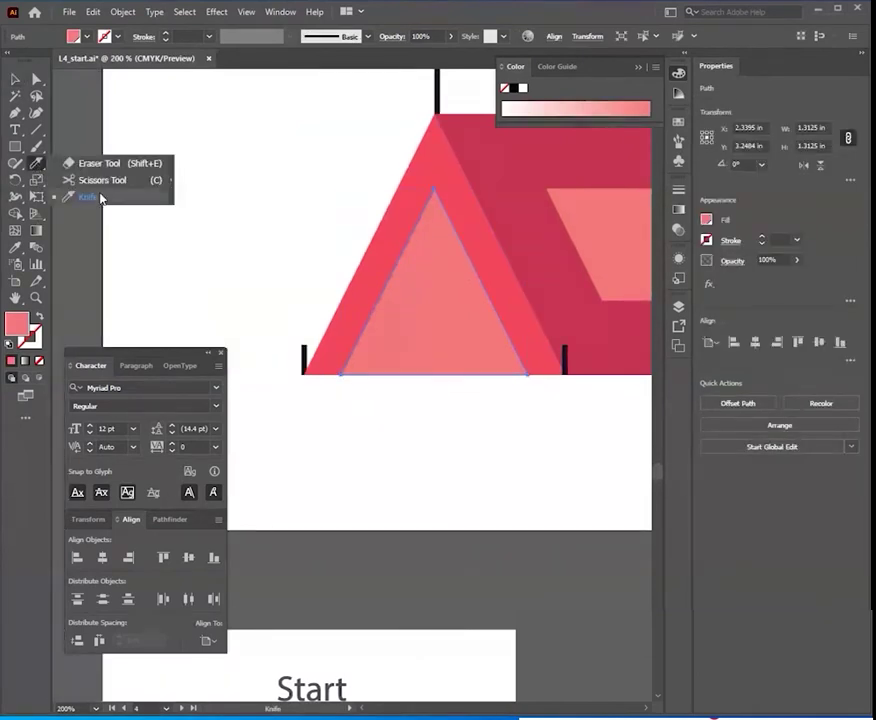
Knife two cuts from the tent triangle's apex down to its base.
click(100, 197)
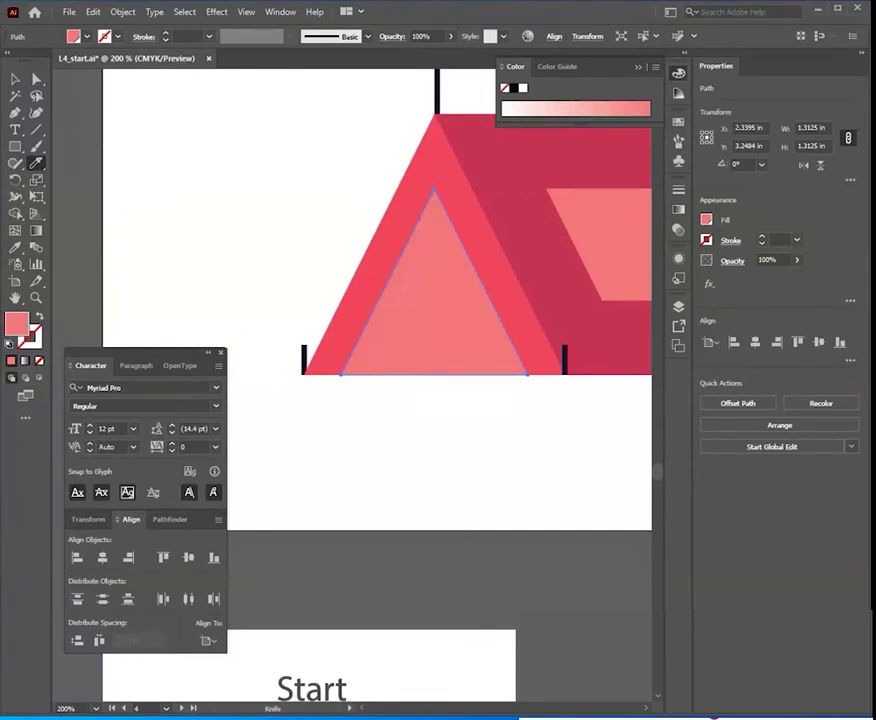
drag(436, 172, 453, 409)
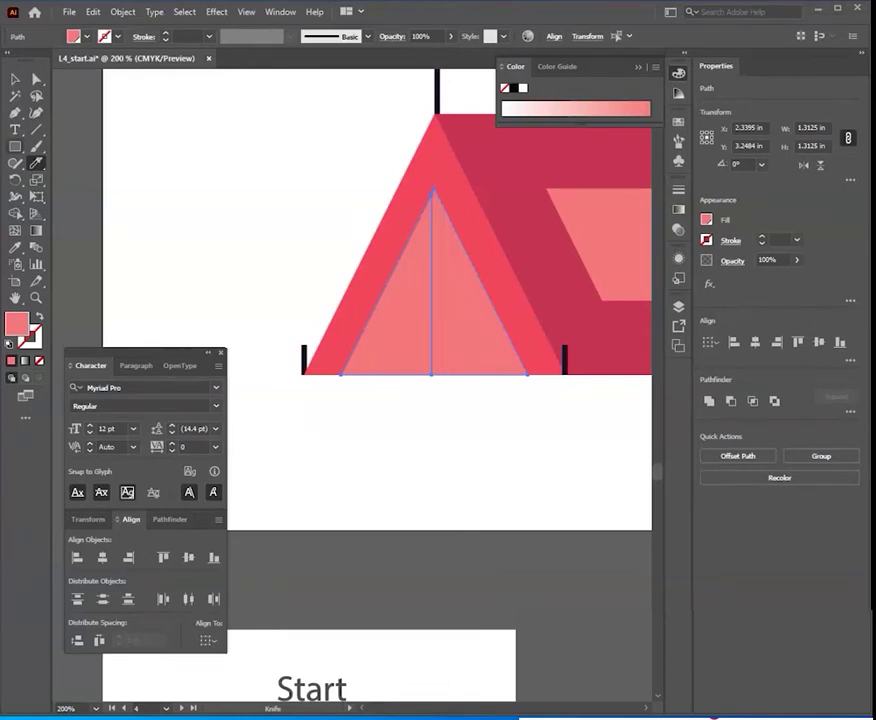
drag(433, 190, 484, 405)
Fill the thin cut sliver with an orange swatch.
key(v)
click(150, 102)
click(450, 352)
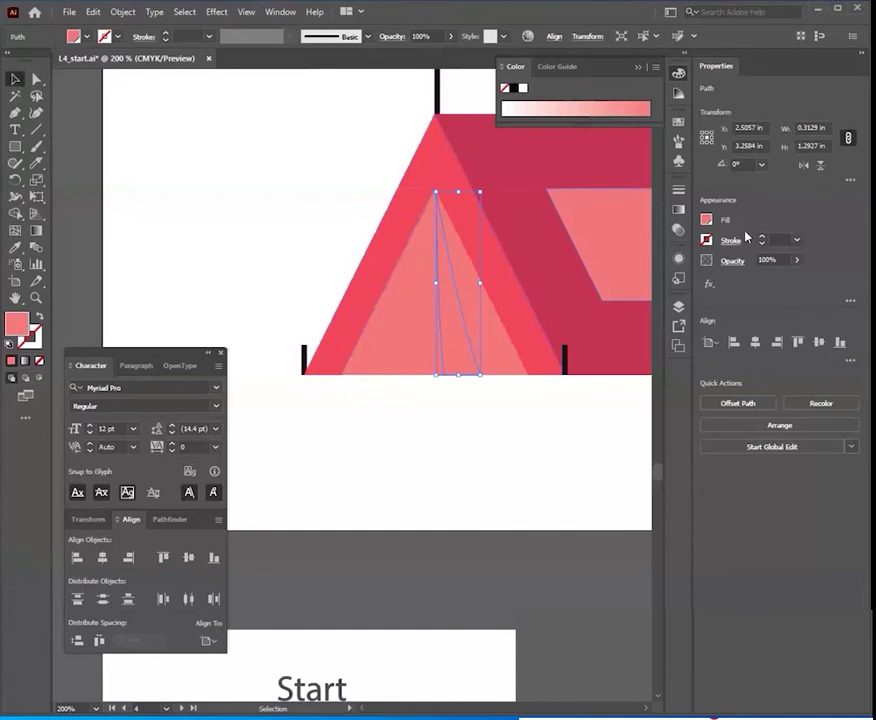
click(706, 220)
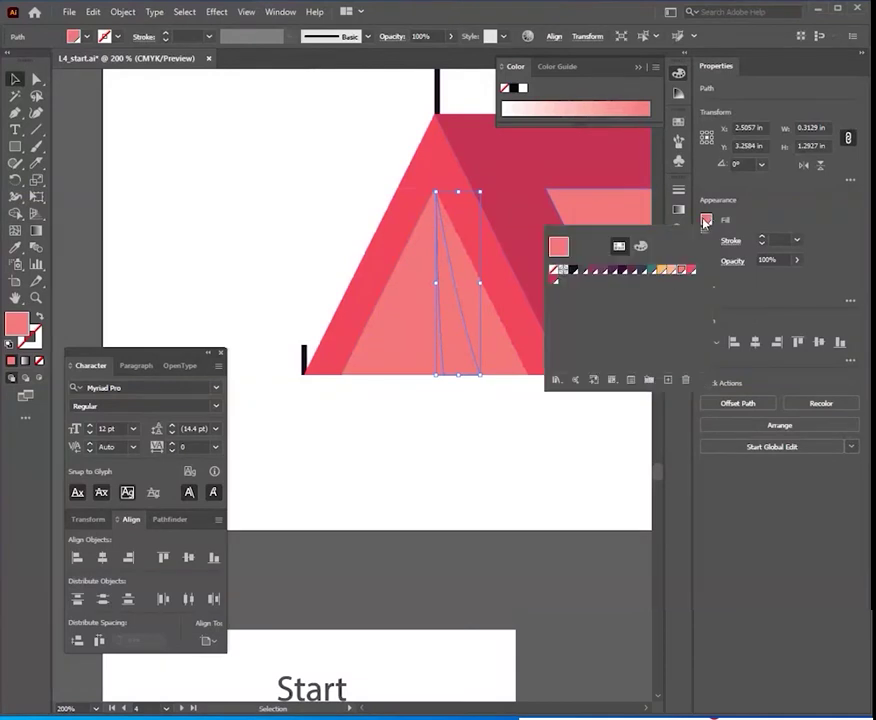
click(668, 270)
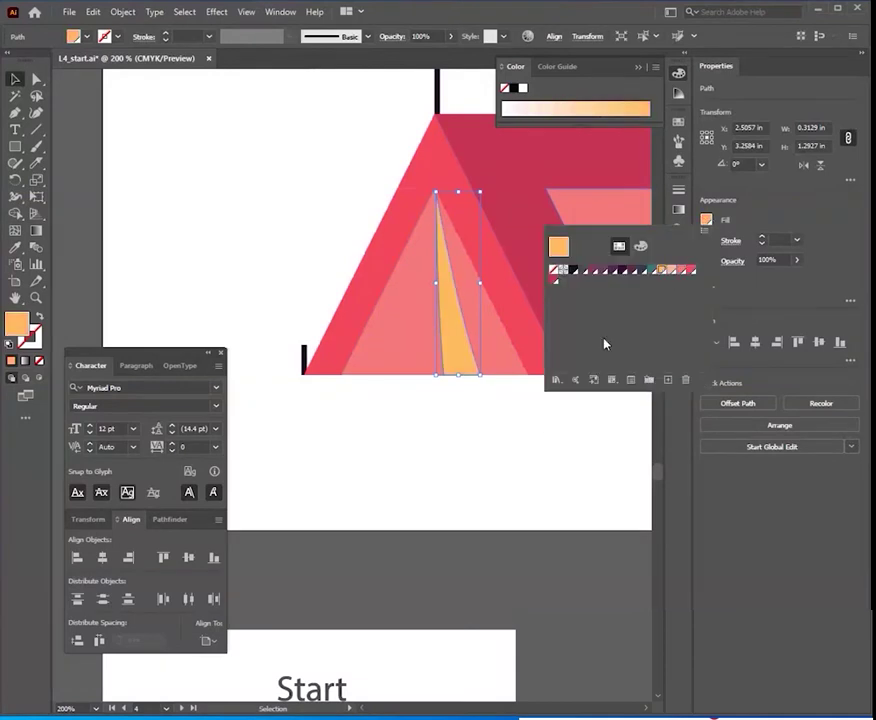
click(450, 444)
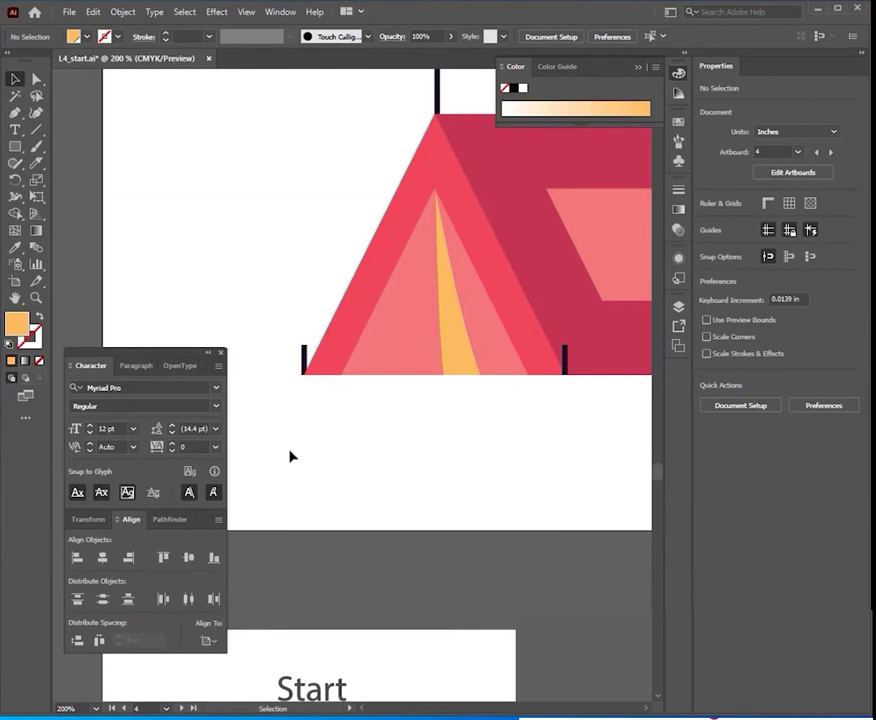
Convert the plant's vertical line to a filled shape with Object > Path > Outline Stroke.
scroll(290, 457, down, 2)
scroll(380, 450, down, 2)
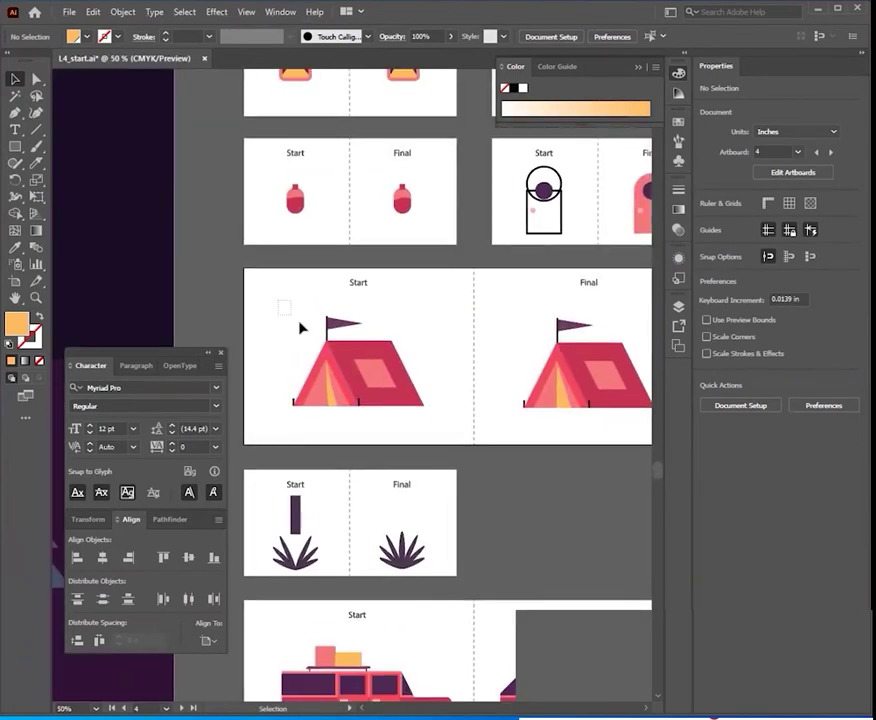
scroll(300, 327, down, 3)
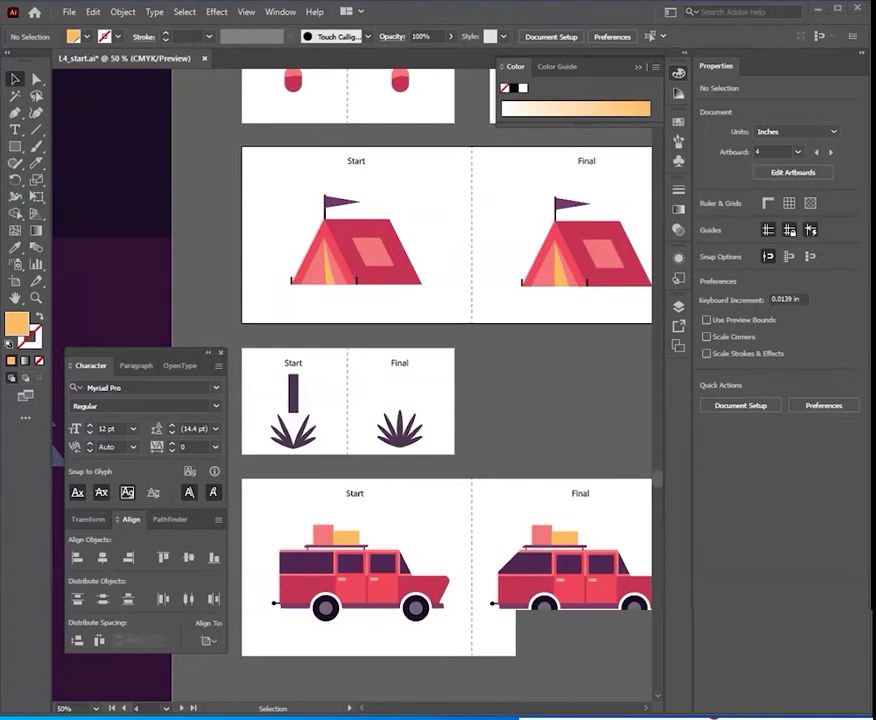
scroll(315, 413, up, 2)
scroll(307, 389, up, 1)
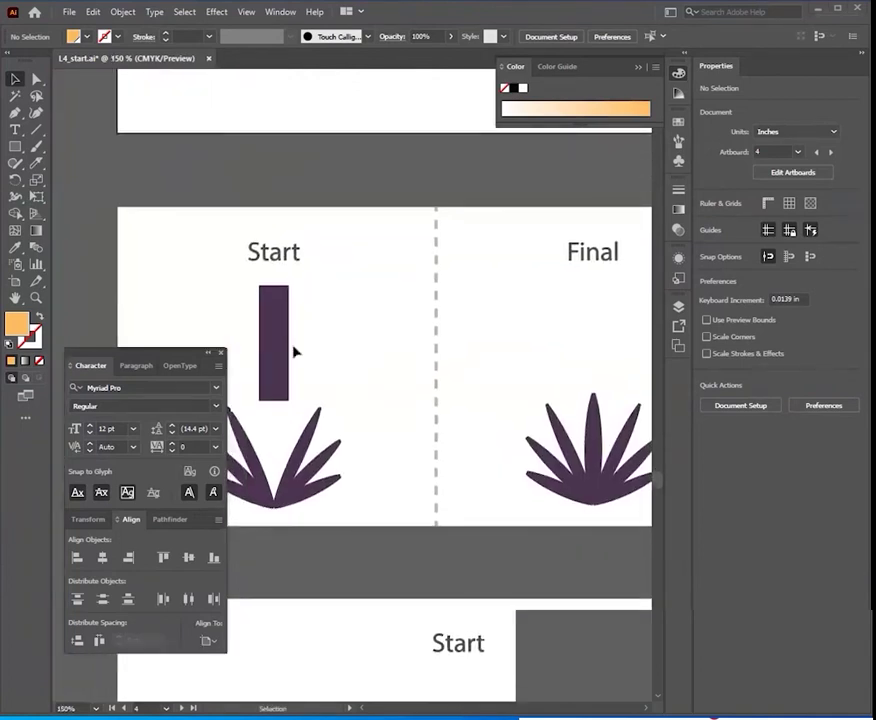
click(277, 338)
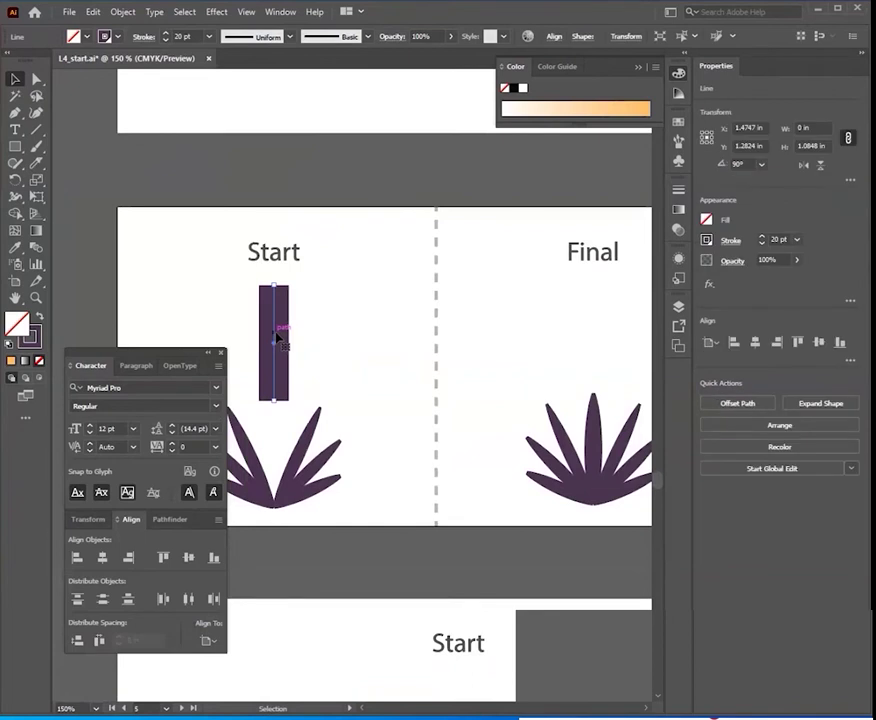
click(122, 11)
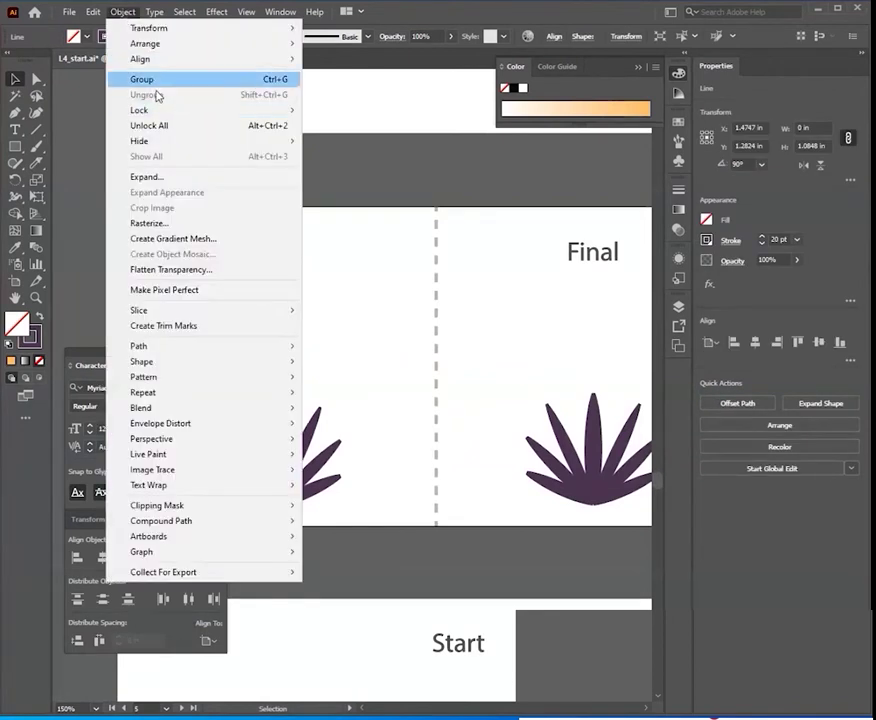
mouse_move(203, 346)
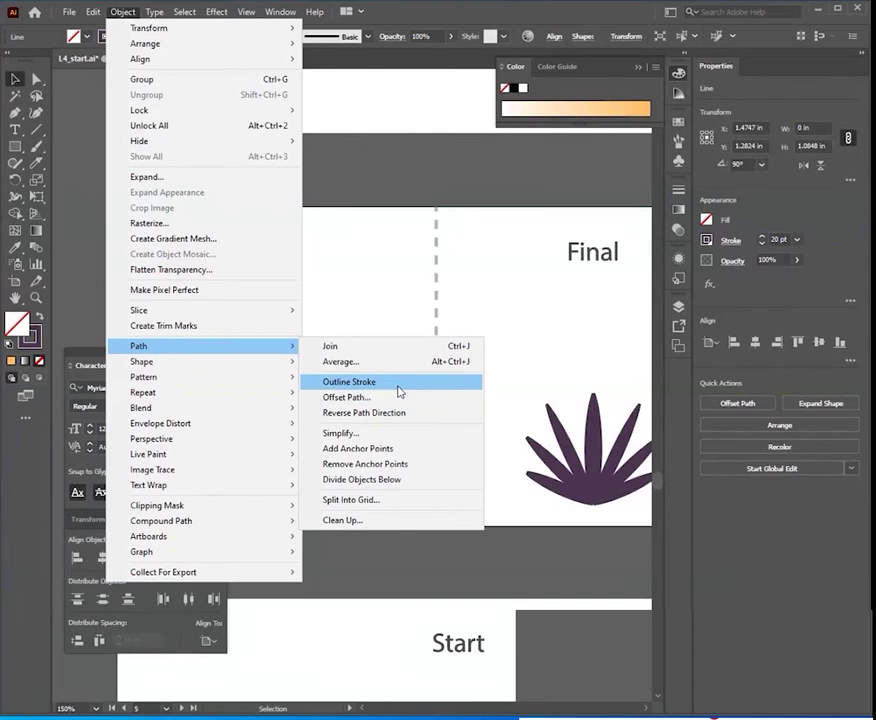
click(398, 385)
Drag the stem rectangle straight down into the centre of the leaves.
drag(372, 356, 393, 344)
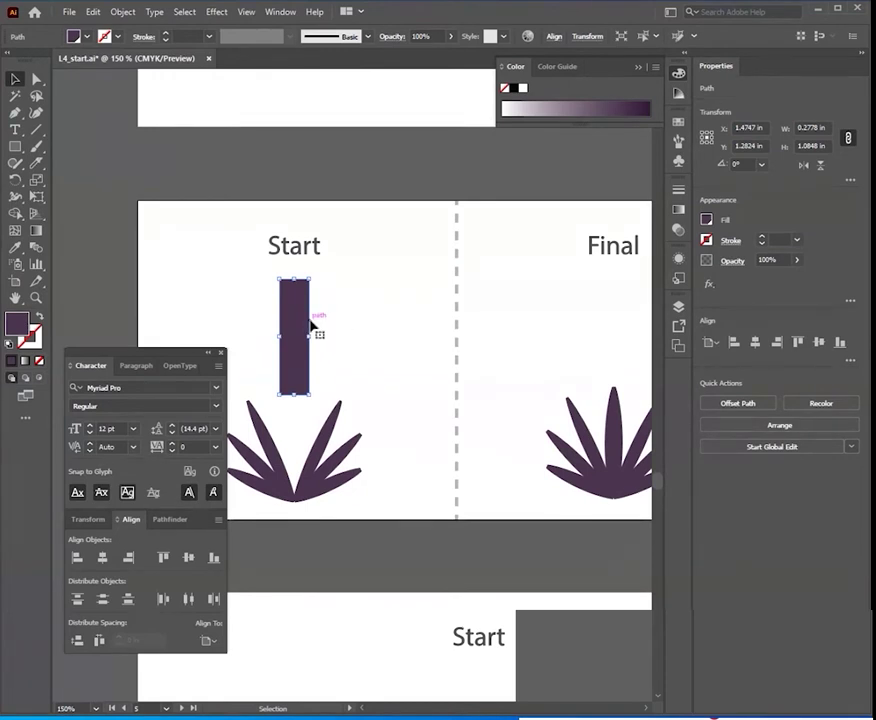
scroll(346, 300, down, 3)
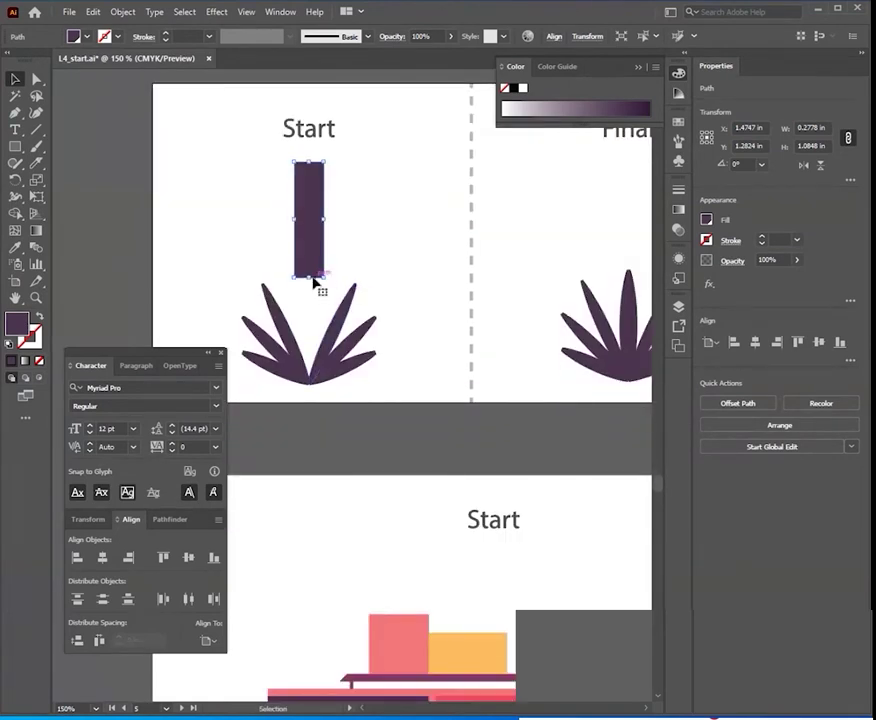
scroll(315, 285, up, 2)
drag(313, 289, 319, 504)
click(459, 238)
scroll(395, 270, down, 3)
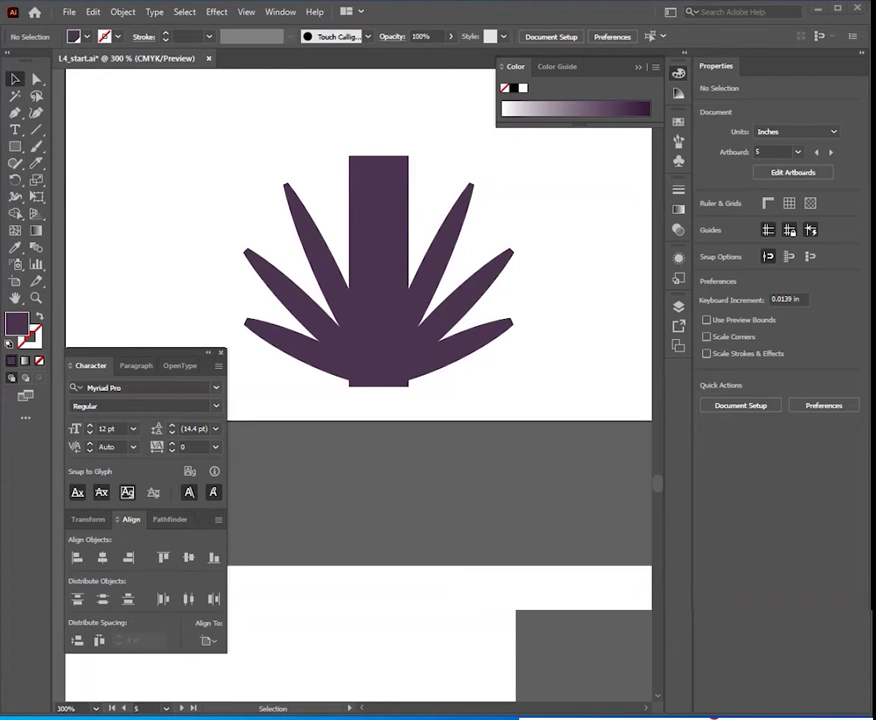
Choose the Eraser tool and set its size to 20 pt in Eraser Tool Options.
click(36, 165)
click(99, 163)
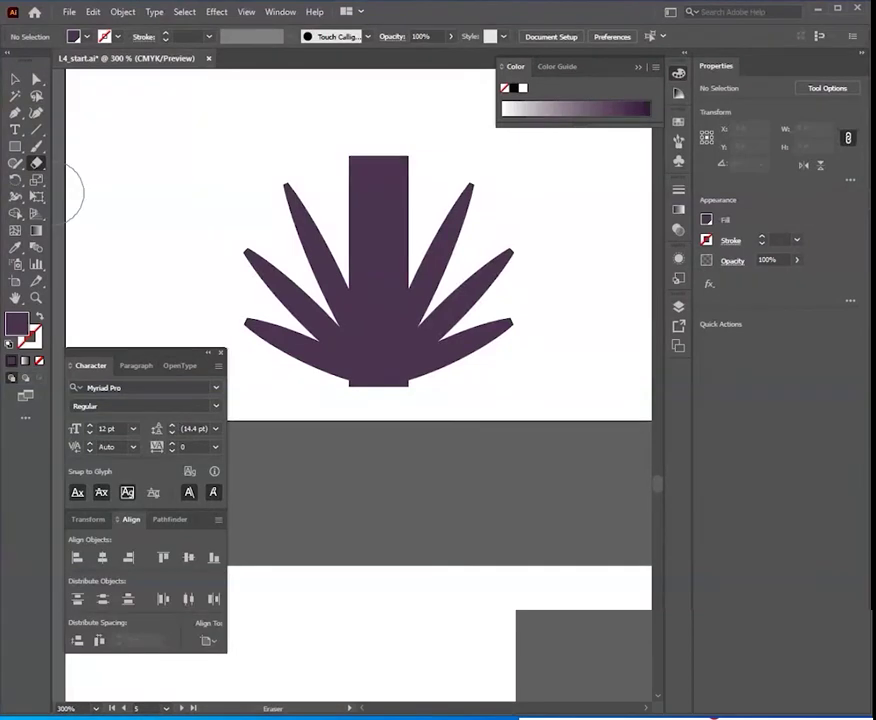
double_click(36, 165)
drag(299, 246, 165, 88)
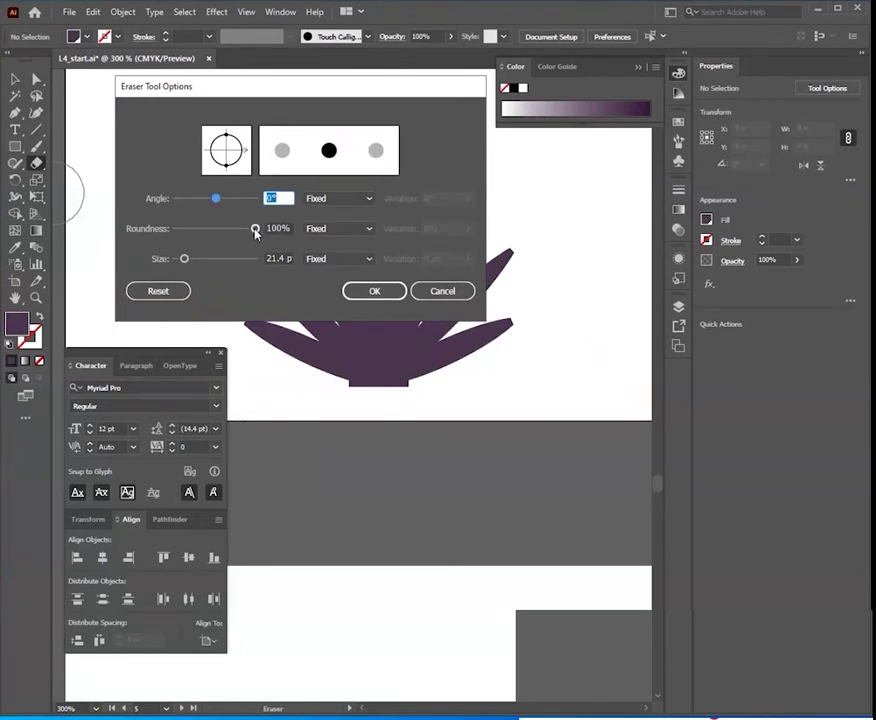
click(280, 258)
double_click(281, 258)
text(20)
key(Tab)
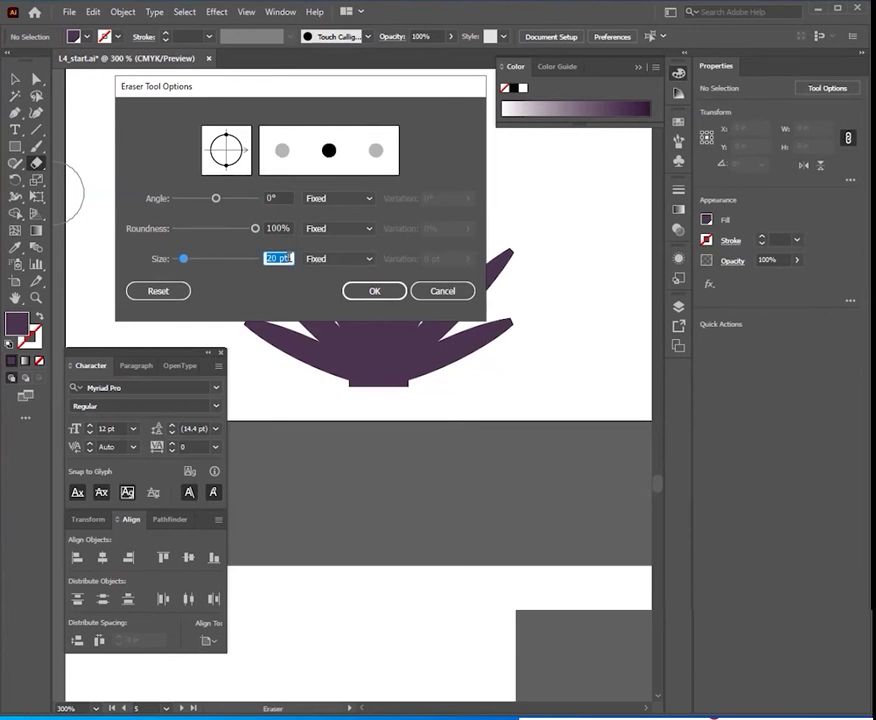
click(371, 292)
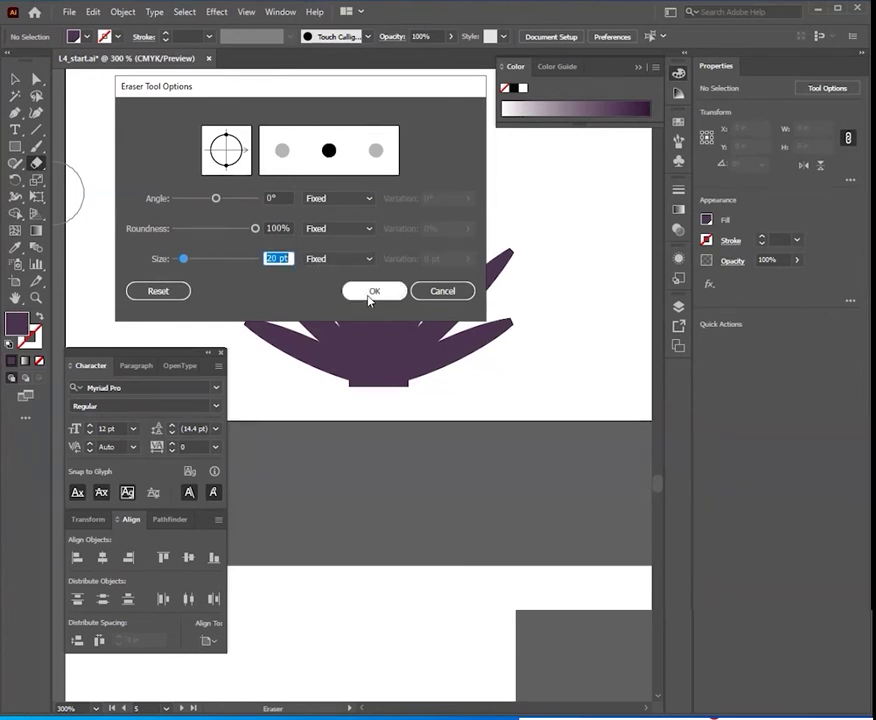
click(370, 292)
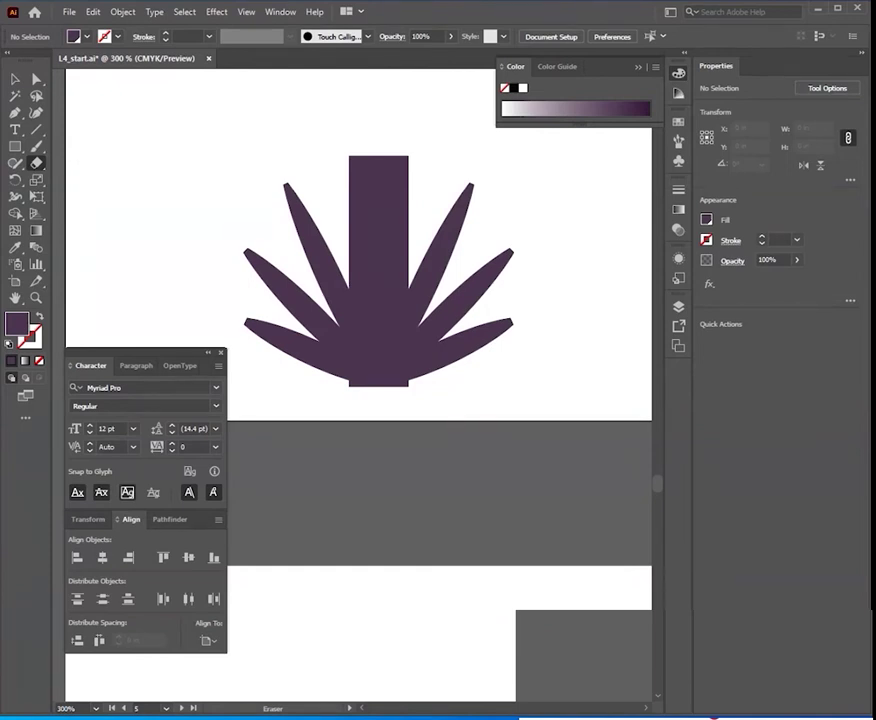
Erase both sides of the central purple rectangle so it tapers into a pointed leaf.
click(15, 79)
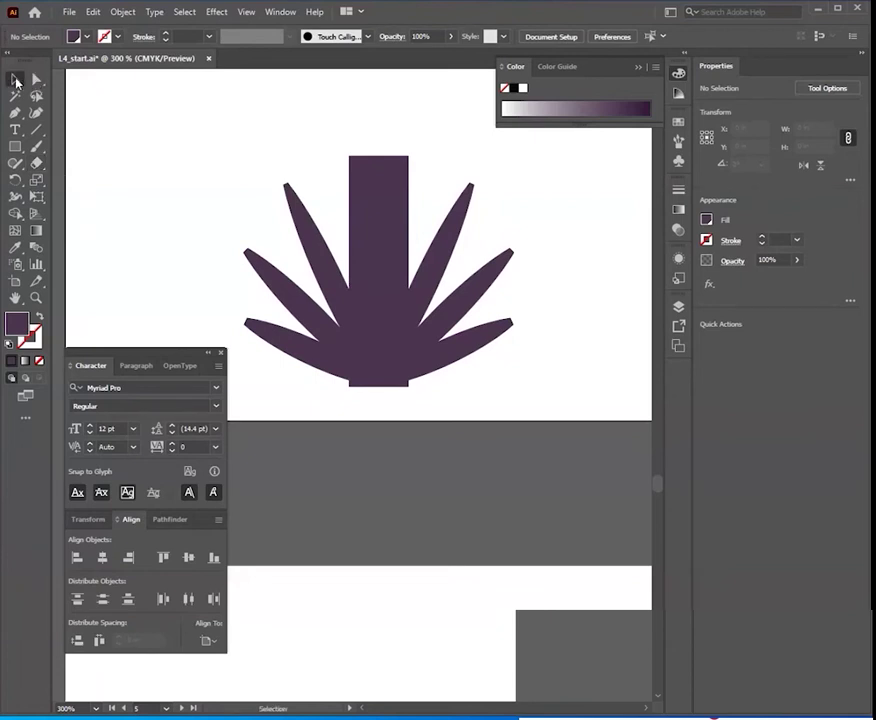
click(381, 186)
key(shift+e)
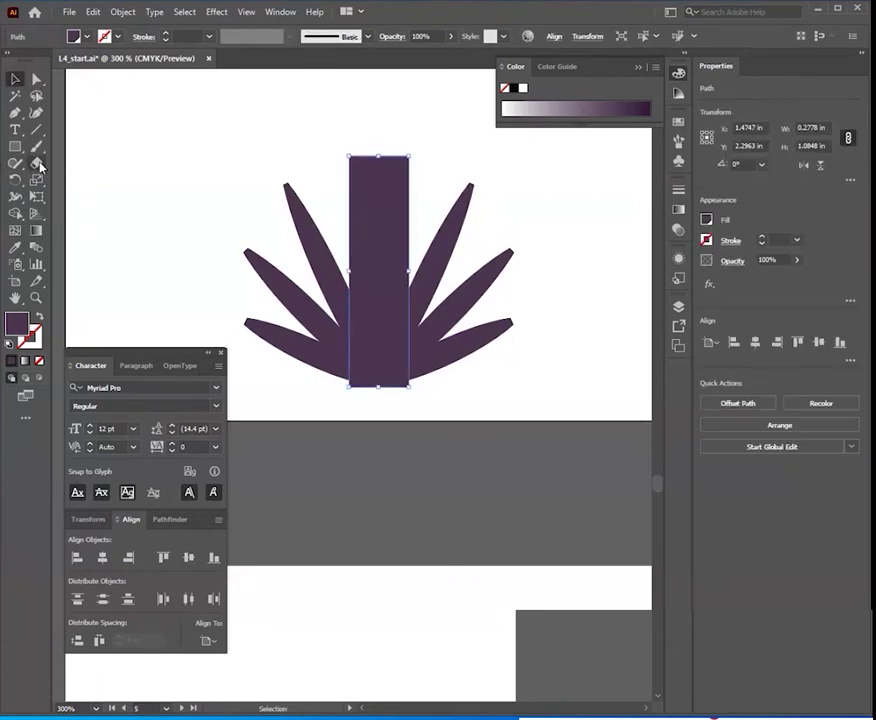
mouse_move(340, 131)
mouse_down()
mouse_move(334, 243)
mouse_move(356, 394)
mouse_up()
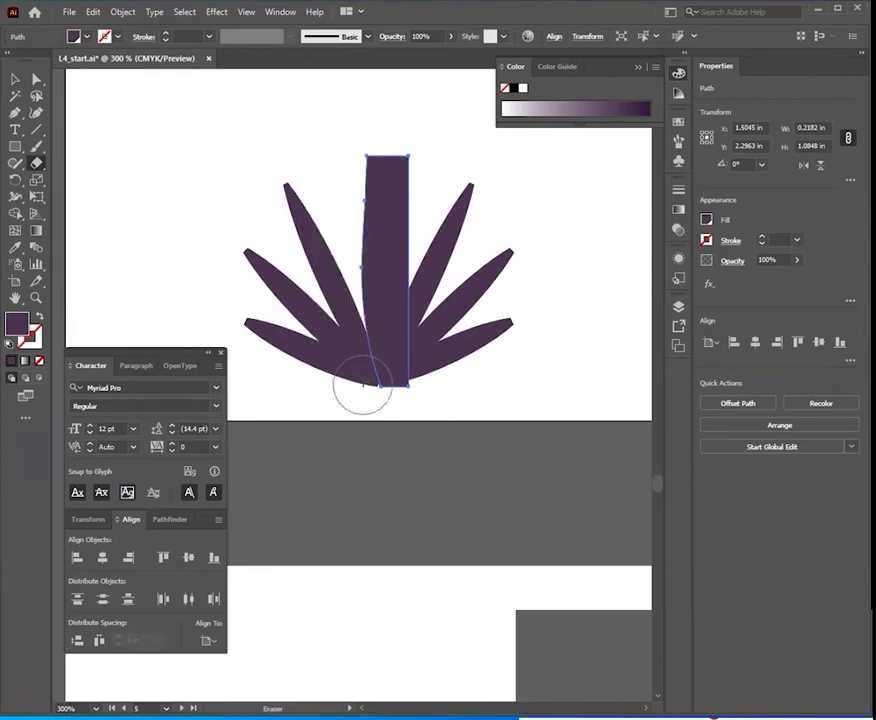
mouse_move(395, 133)
mouse_down()
mouse_move(427, 347)
mouse_move(407, 385)
mouse_up()
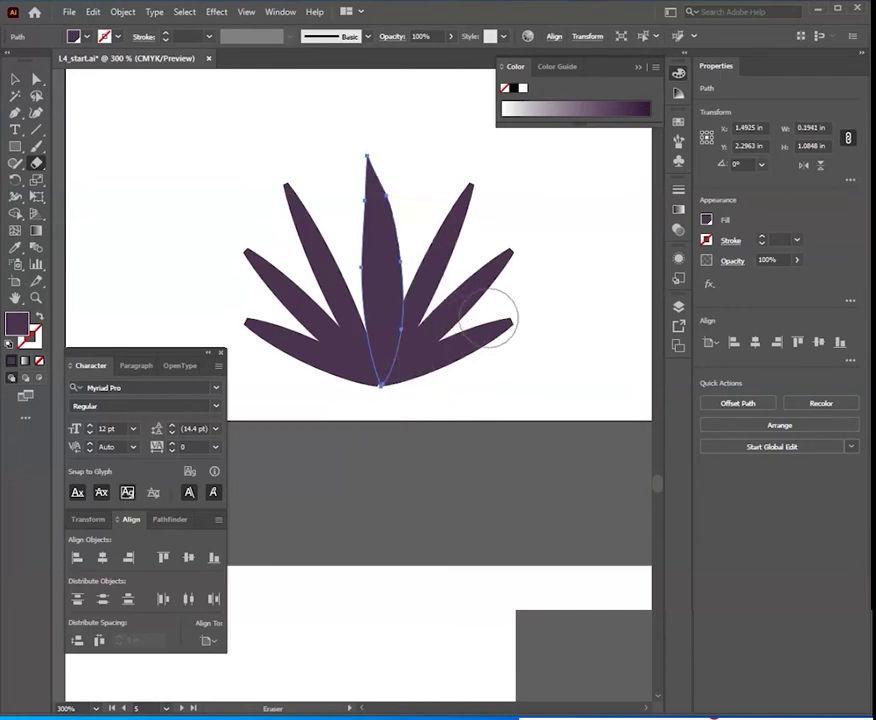
click(15, 76)
click(397, 183)
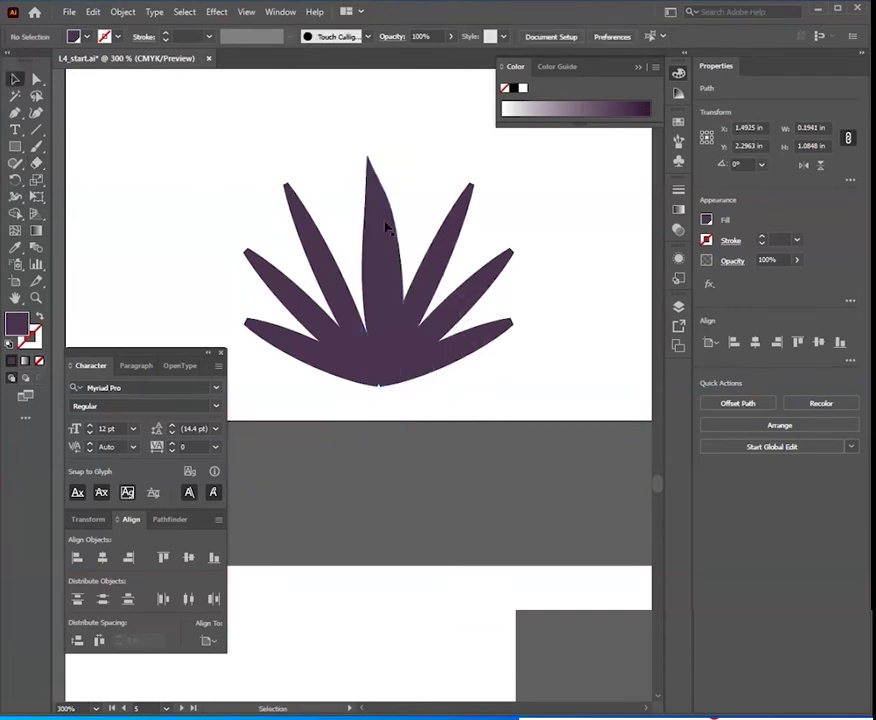
click(386, 227)
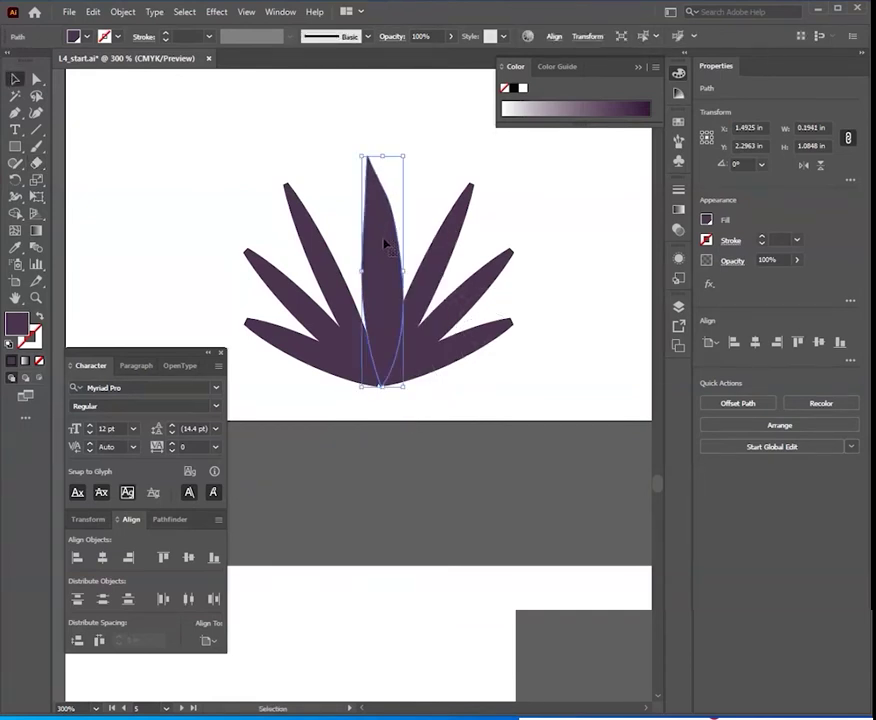
Try an eraser swipe through all the leaves, then undo it.
drag(514, 344, 231, 160)
click(36, 163)
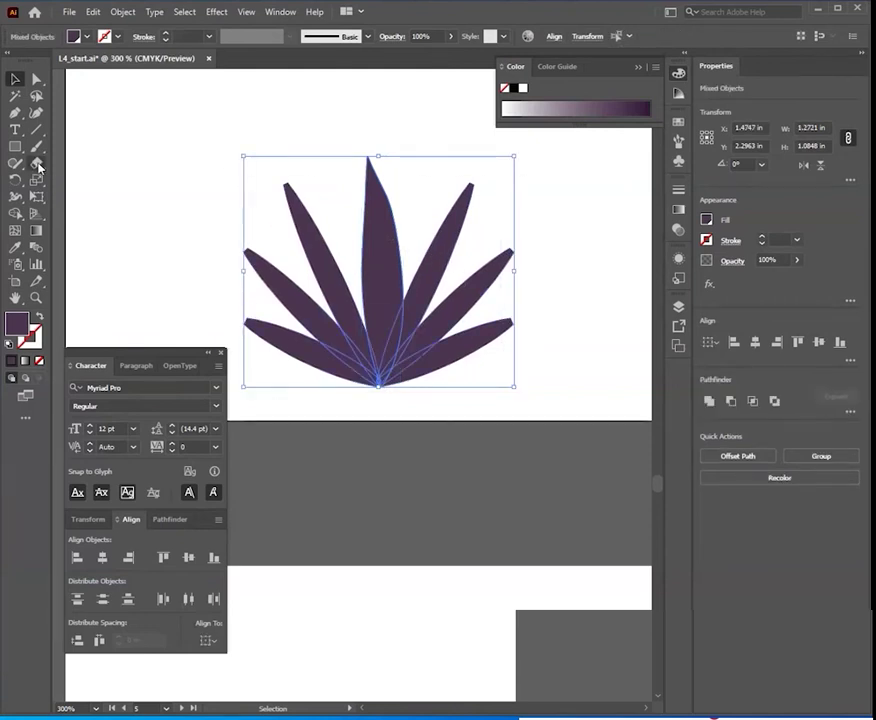
drag(262, 402, 545, 283)
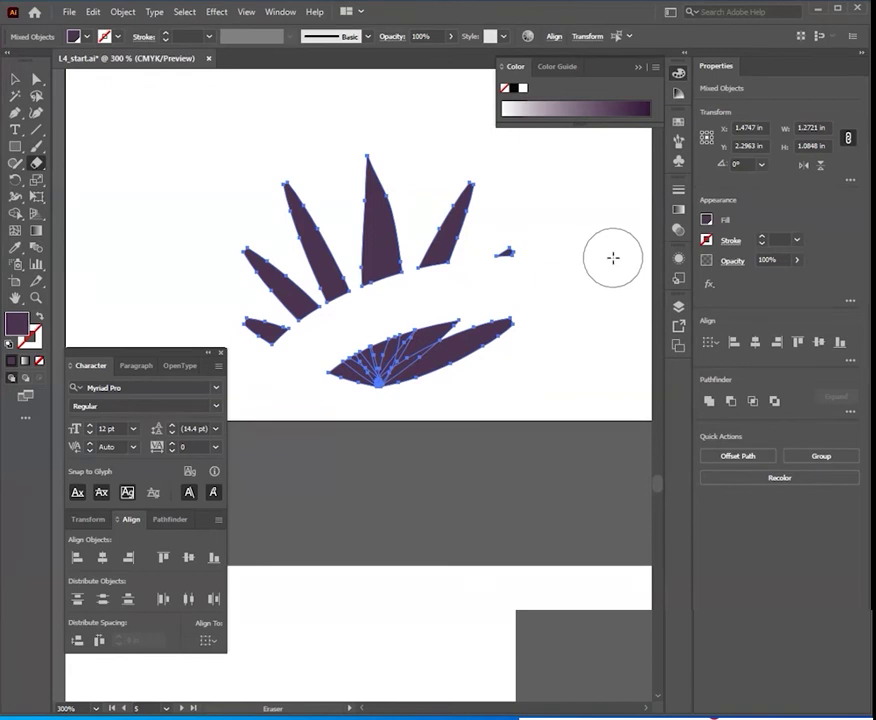
key(ctrl+z)
Marquee-select the fanned purple leaves and group them.
click(15, 78)
click(102, 254)
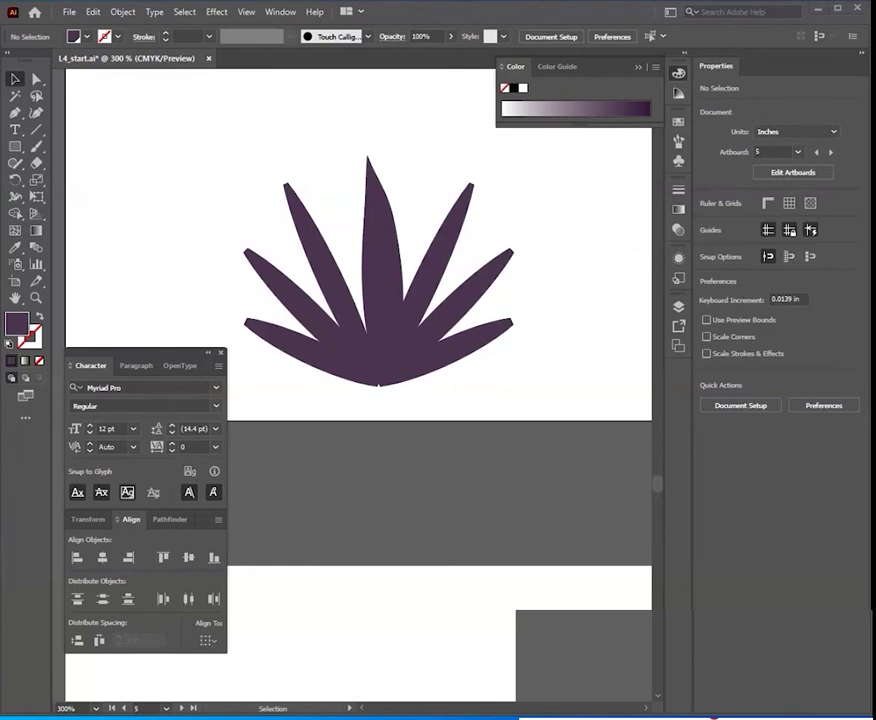
drag(186, 137, 583, 405)
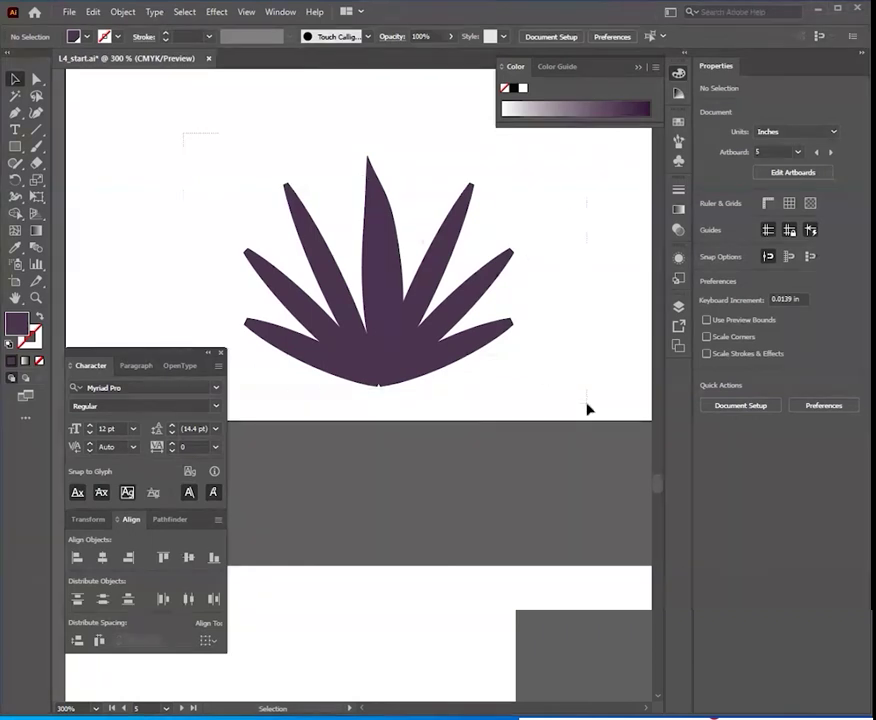
right_click(415, 308)
click(445, 428)
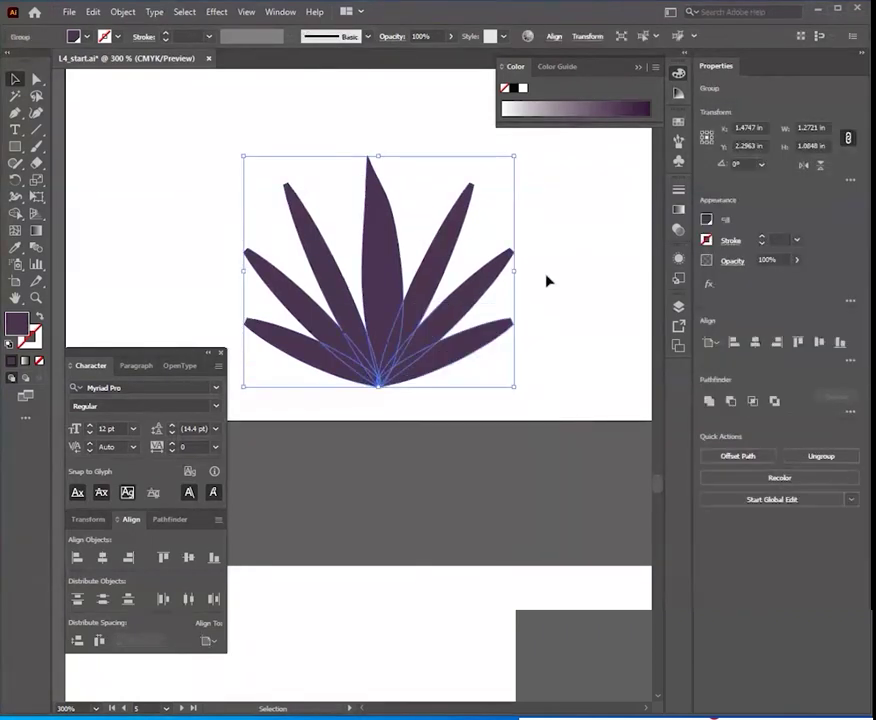
click(544, 279)
scroll(544, 279, down, 3)
Erase a diagonal off the Start van body's top-left corner for a slanted windshield.
scroll(368, 348, down, 2)
scroll(450, 340, down, 2)
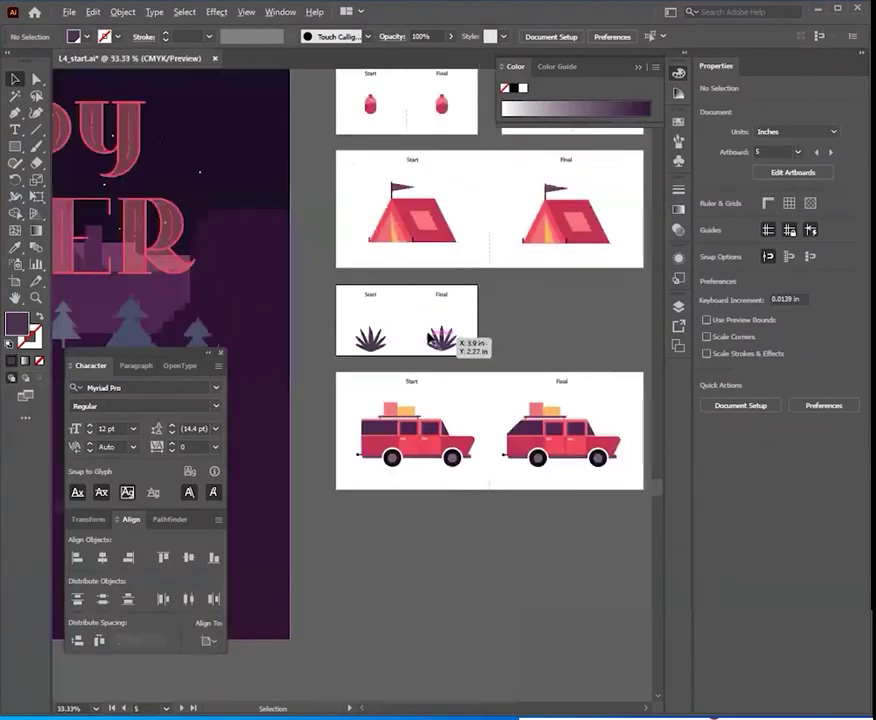
drag(450, 340, 371, 373)
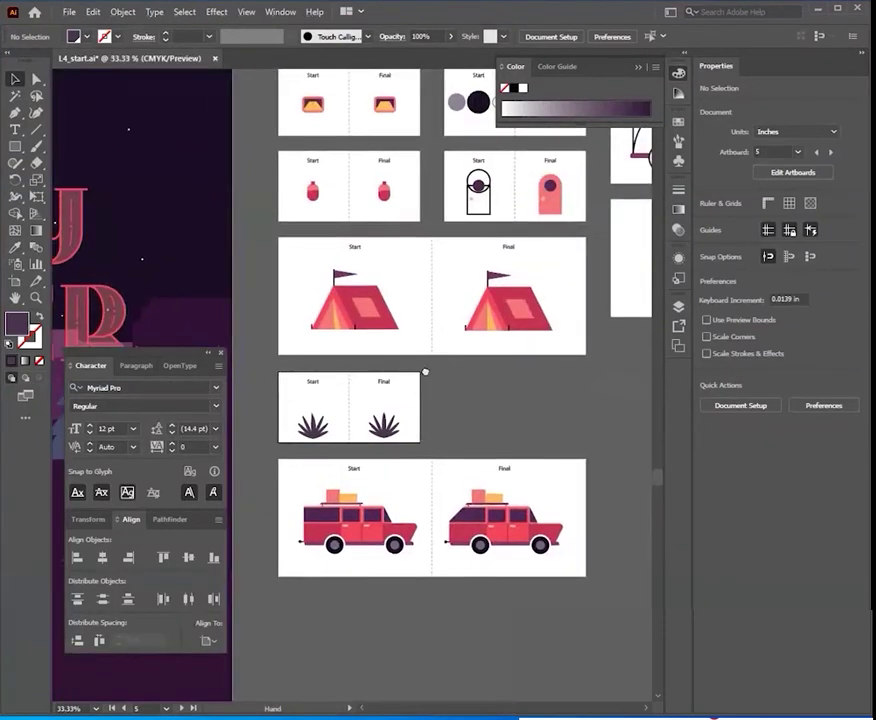
drag(426, 368, 402, 197)
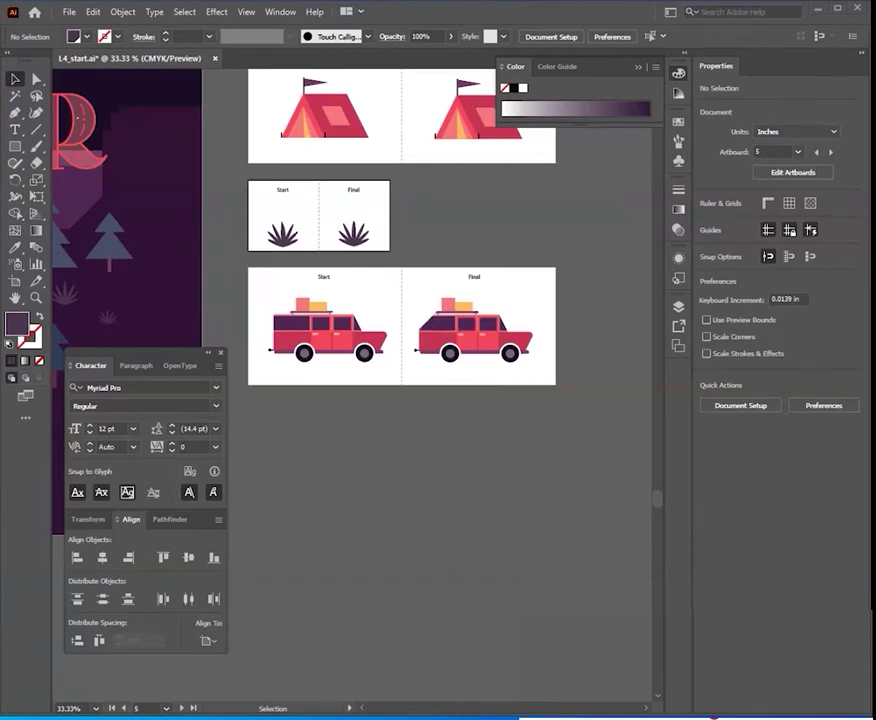
scroll(475, 377, up, 5)
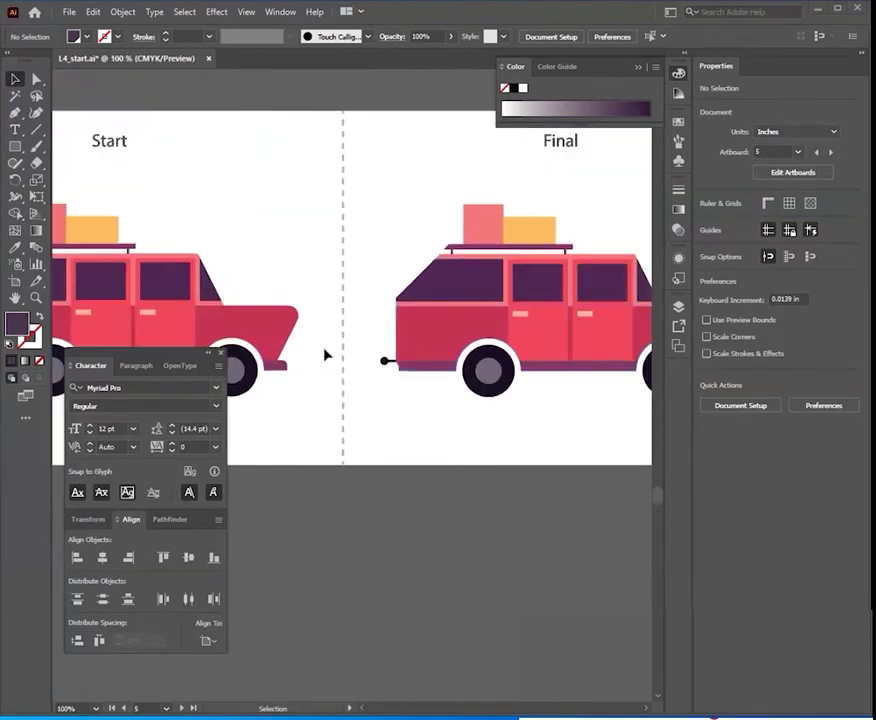
drag(278, 202, 357, 310)
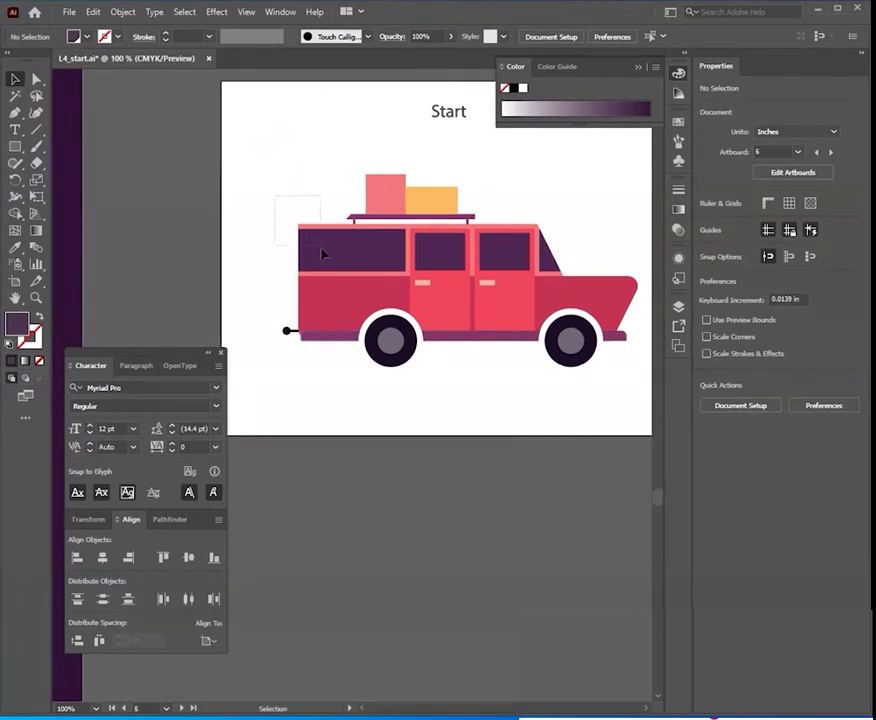
scroll(360, 285, up, 1)
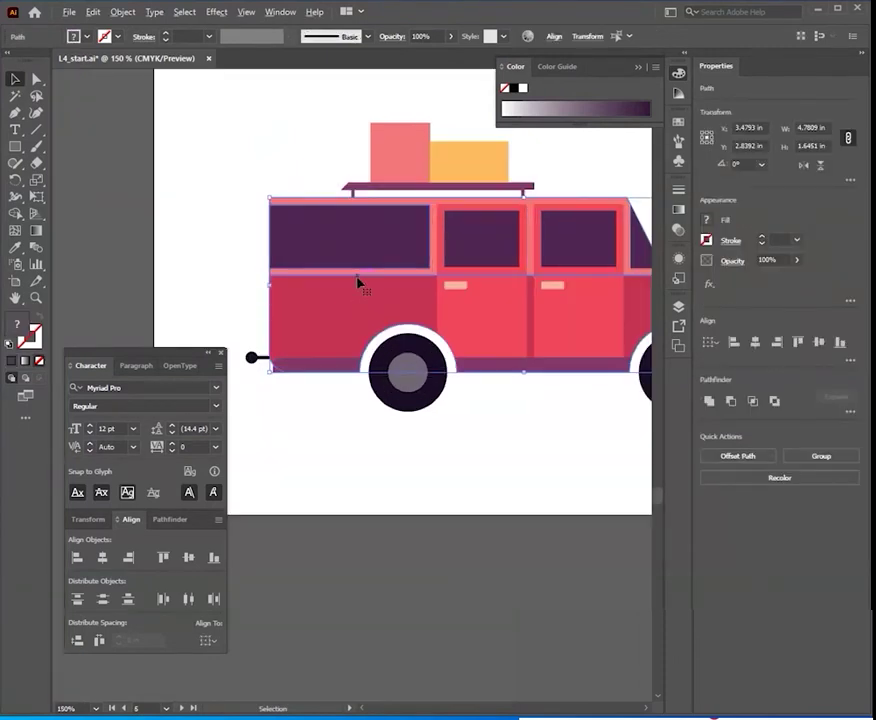
click(38, 165)
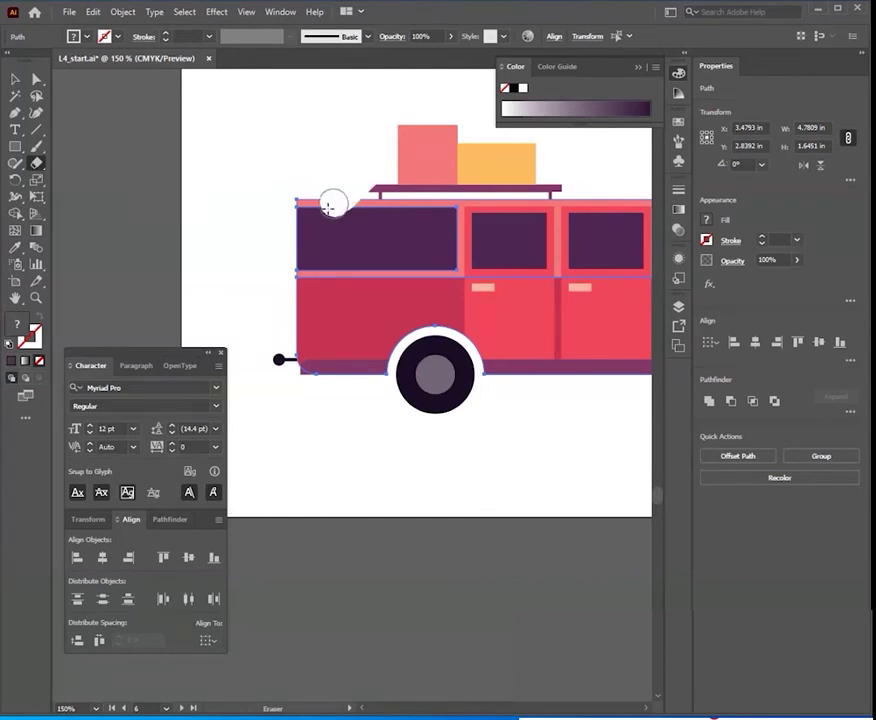
drag(332, 197, 276, 250)
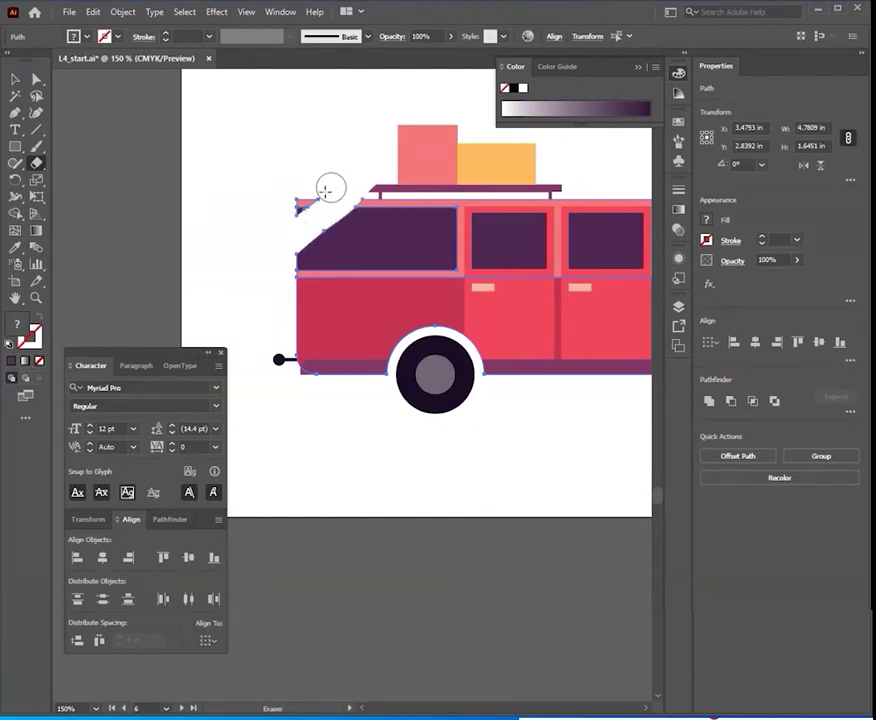
drag(274, 221, 300, 268)
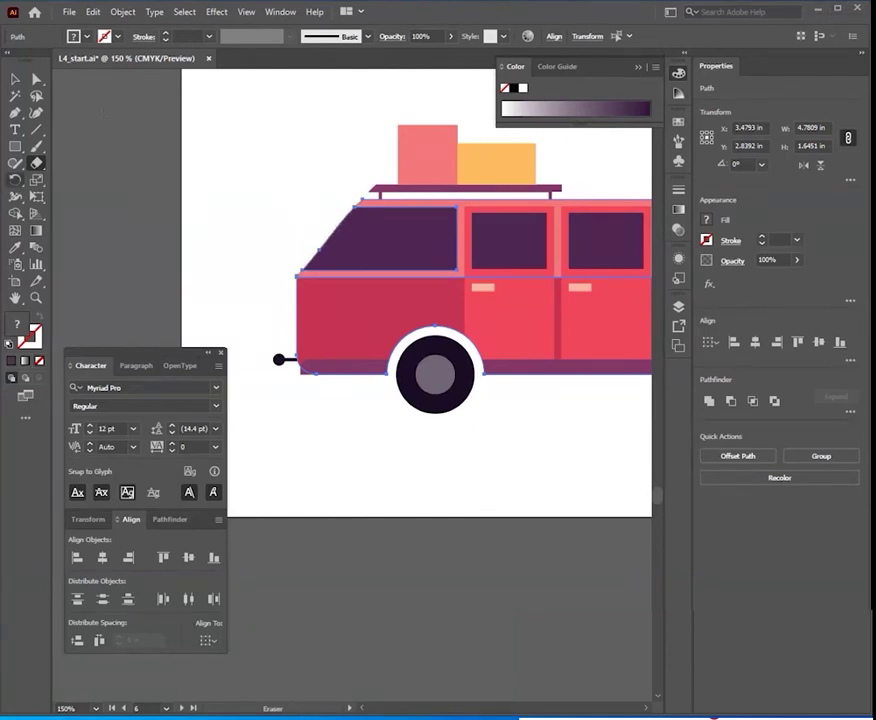
Marquee-select all parts of the Start van and group them.
key(v)
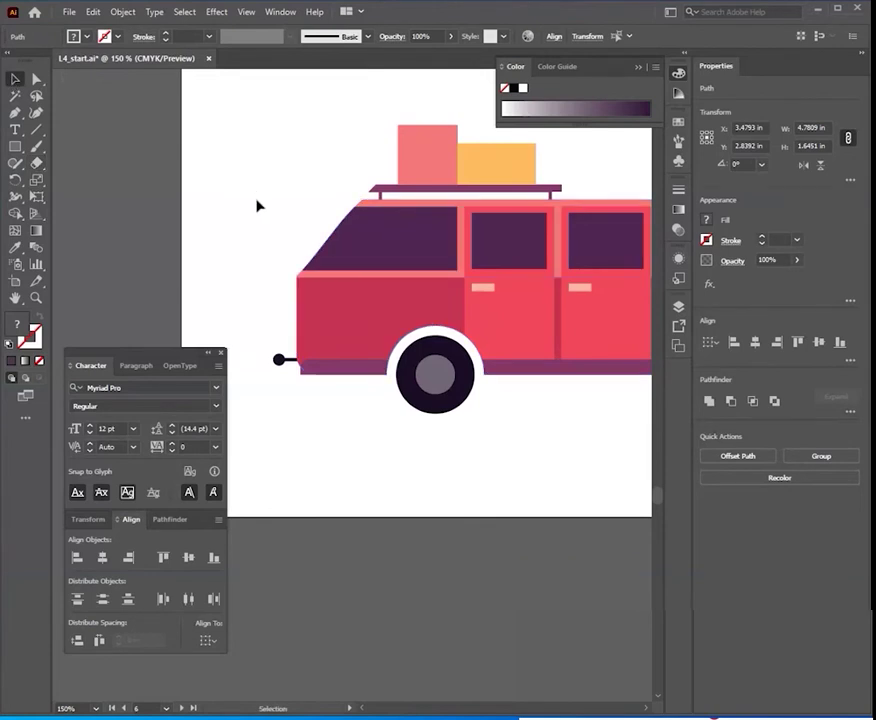
click(251, 170)
key(ctrl+minus)
key(ctrl+minus)
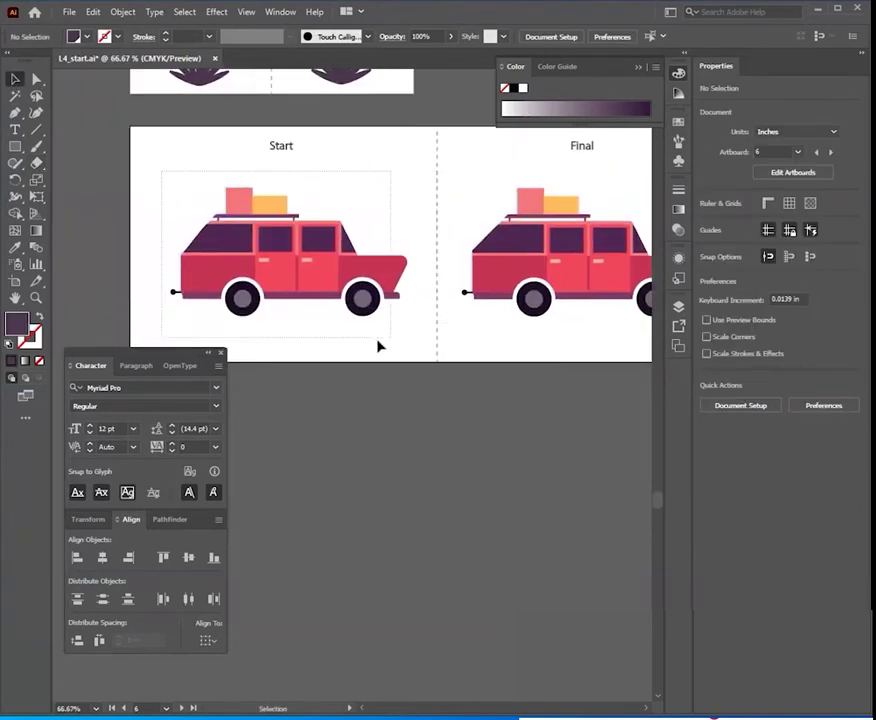
drag(168, 178, 422, 328)
right_click(315, 277)
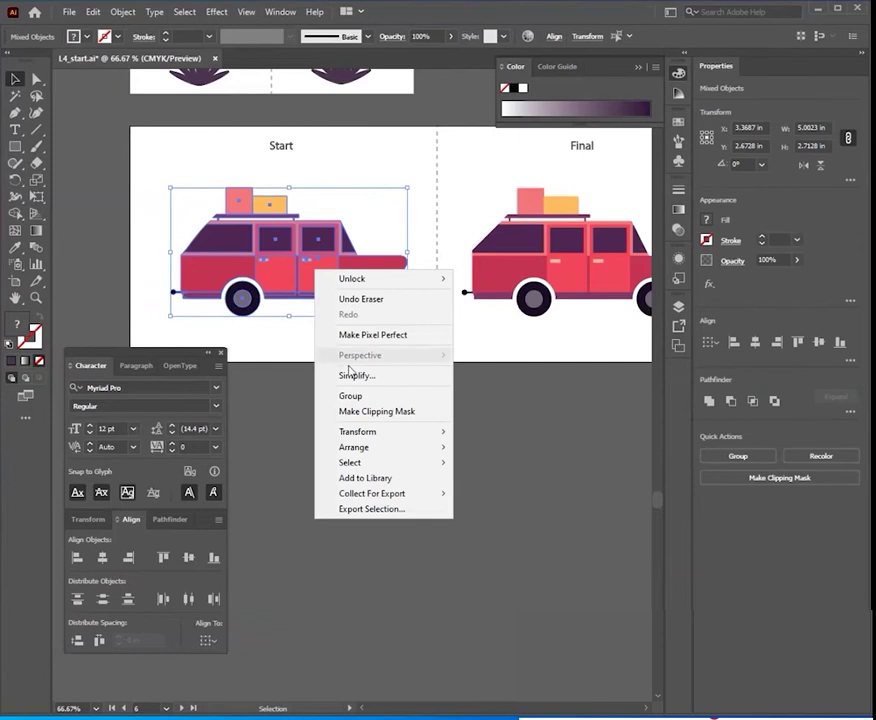
click(334, 397)
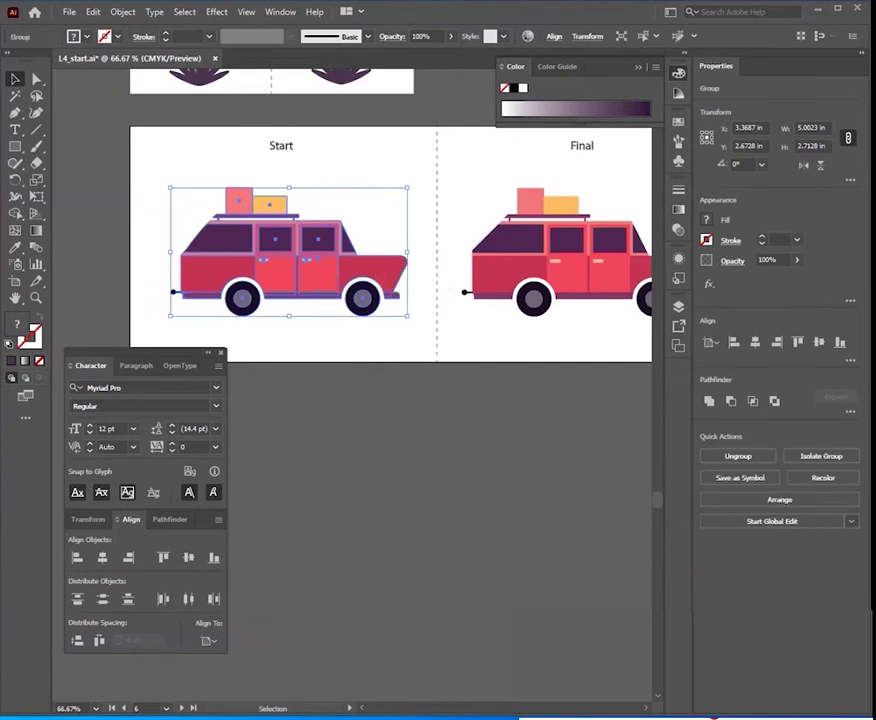
click(377, 471)
scroll(385, 456, up, 2)
Stack the grey circle on the dark circle's left side and the small white circle on the grey.
key(ctrl+minus)
key(ctrl+minus)
drag(369, 481, 507, 401)
alt+scroll(422, 233, up, 3)
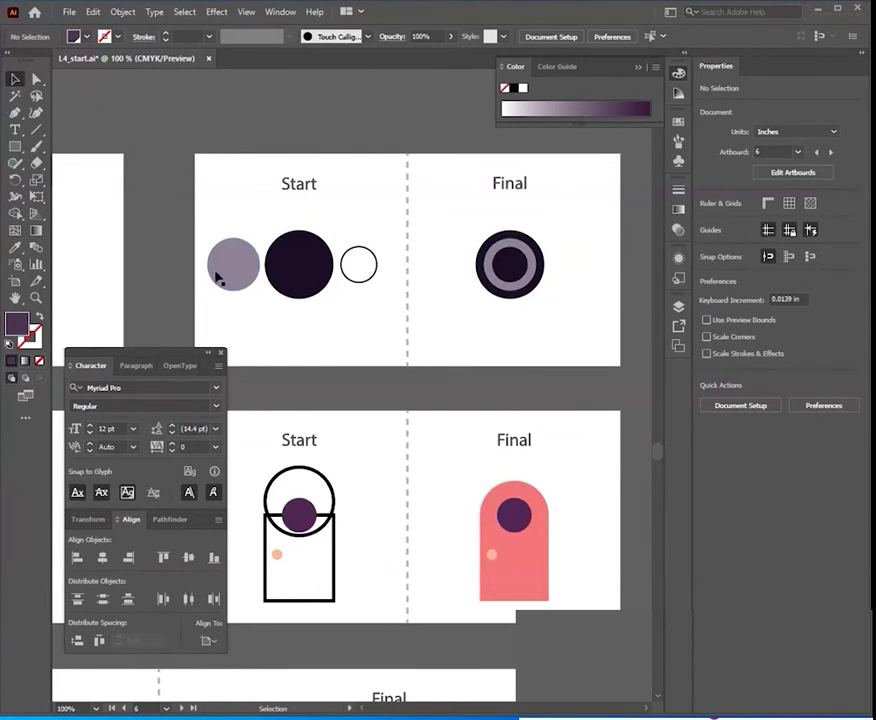
drag(229, 294, 268, 302)
click(335, 300)
drag(366, 285, 279, 273)
click(296, 338)
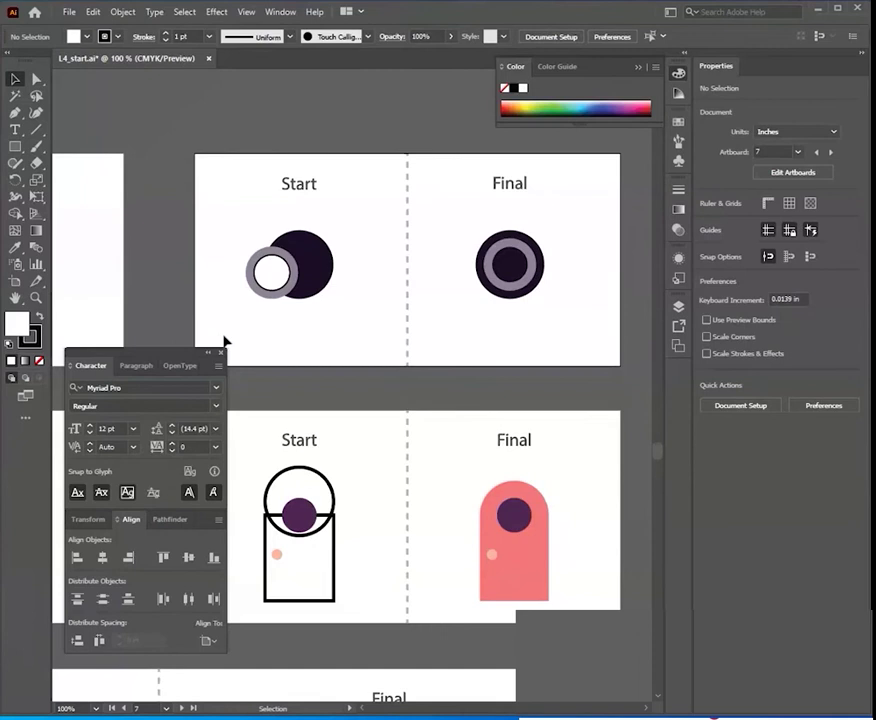
scroll(307, 265, up, 4)
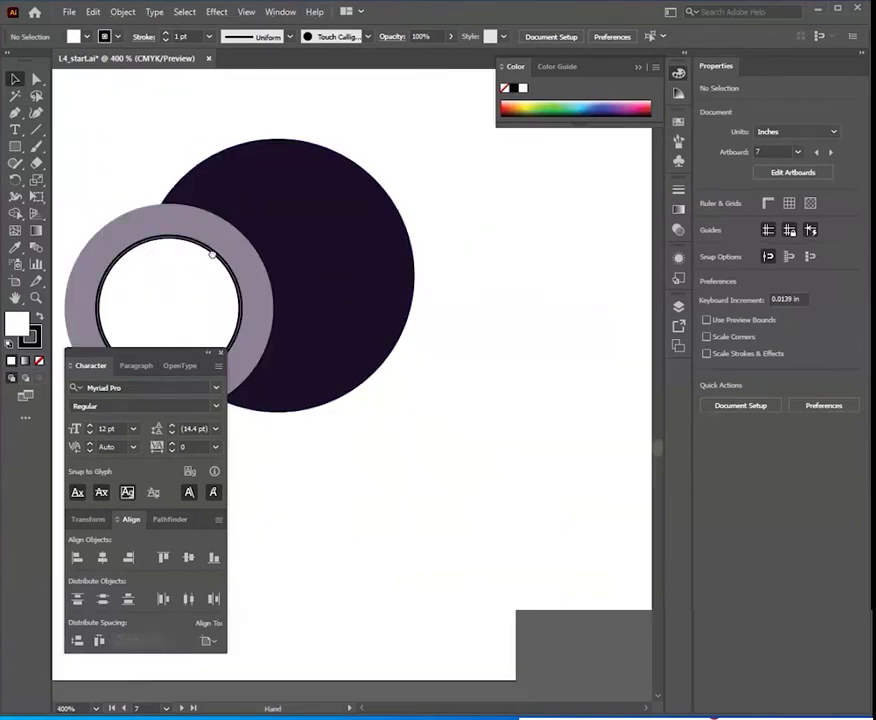
Try making the grey ring a compound path from the Object menu, then undo it.
drag(135, 303, 313, 229)
click(268, 197)
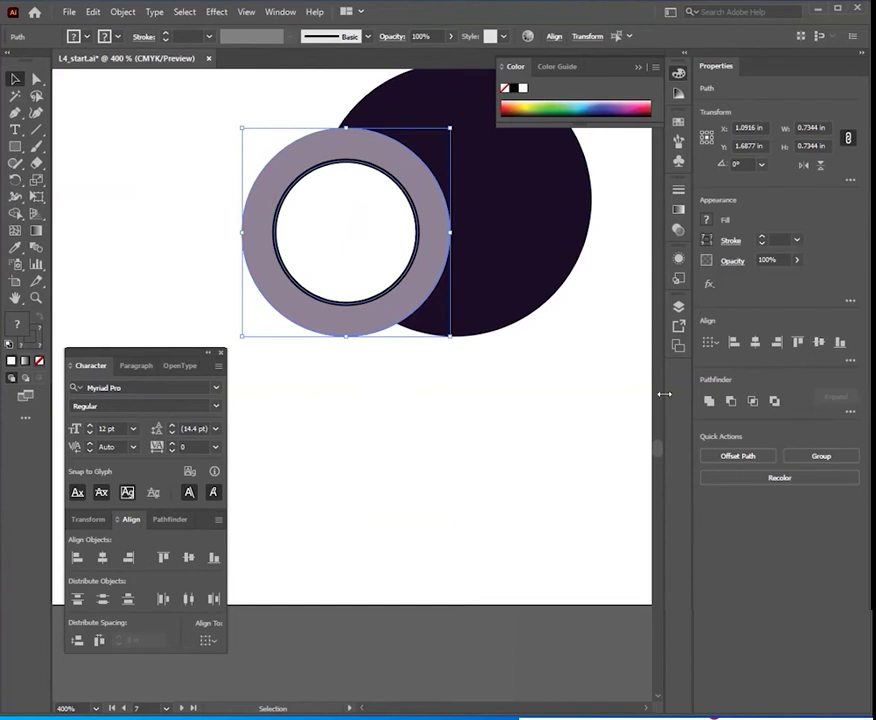
click(122, 12)
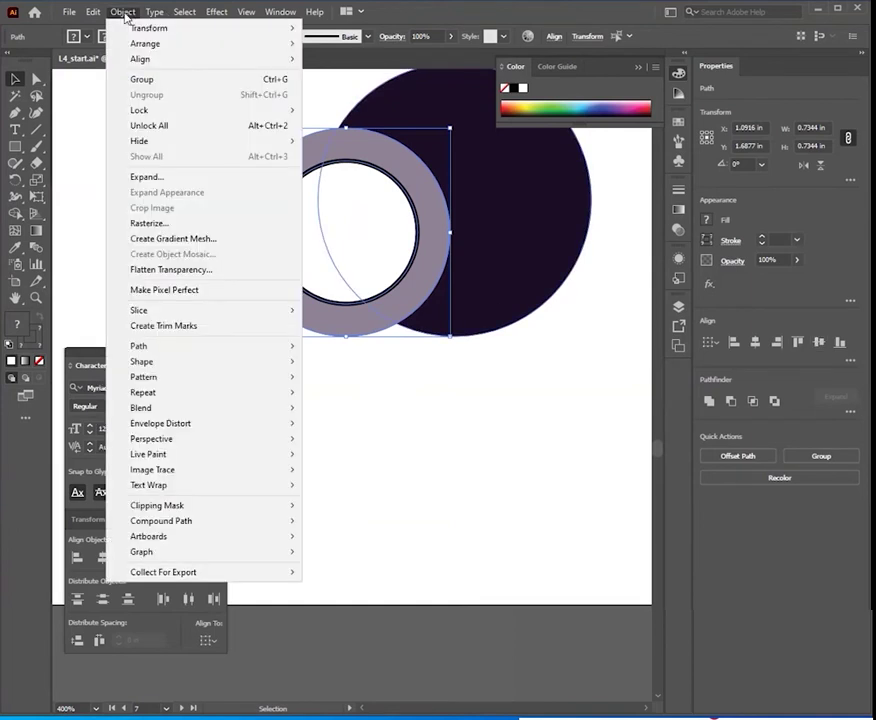
mouse_move(161, 521)
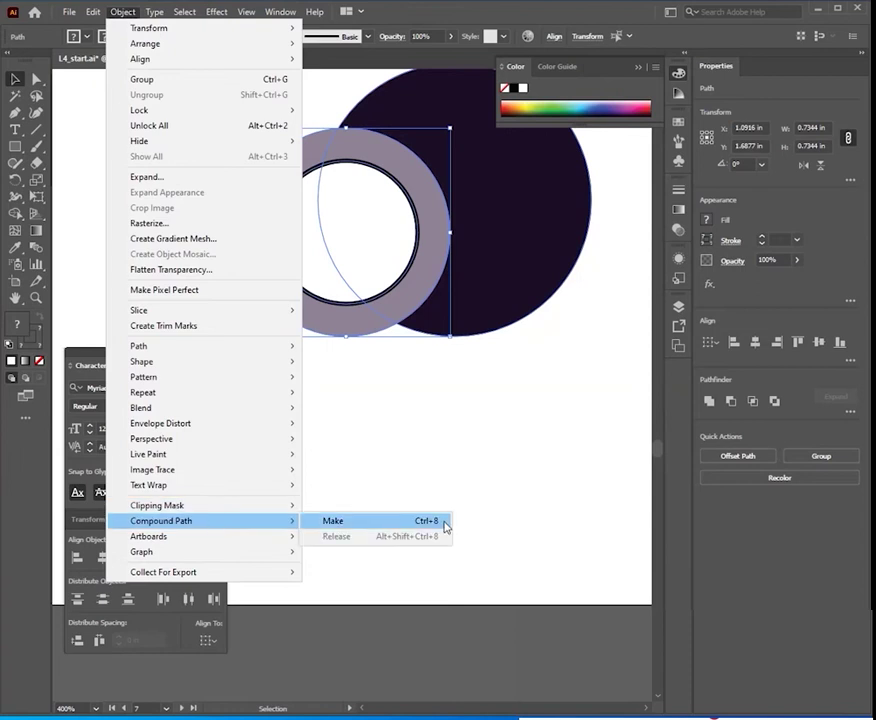
click(447, 524)
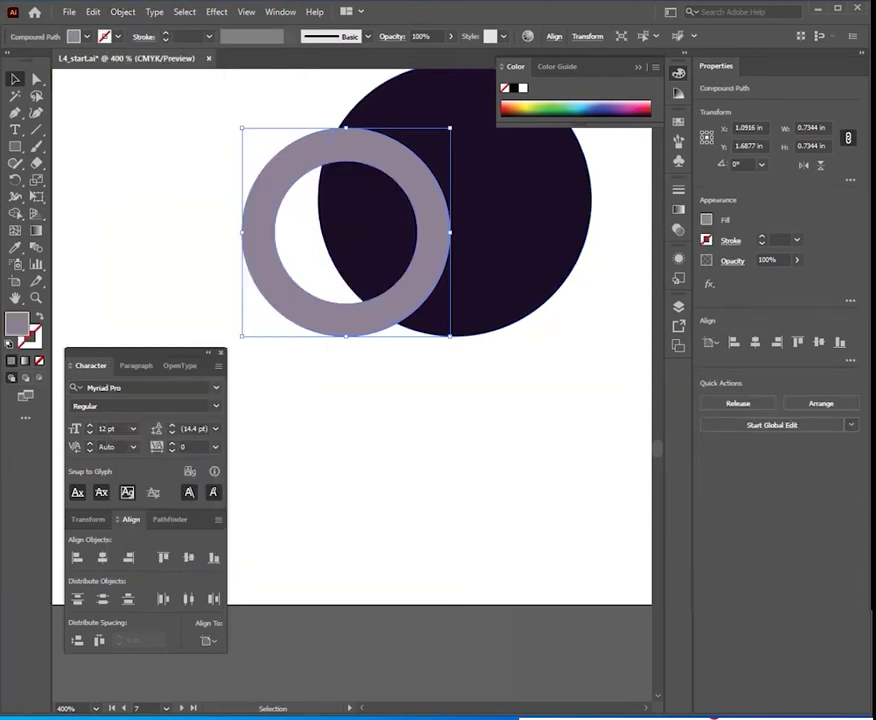
key(ctrl+z)
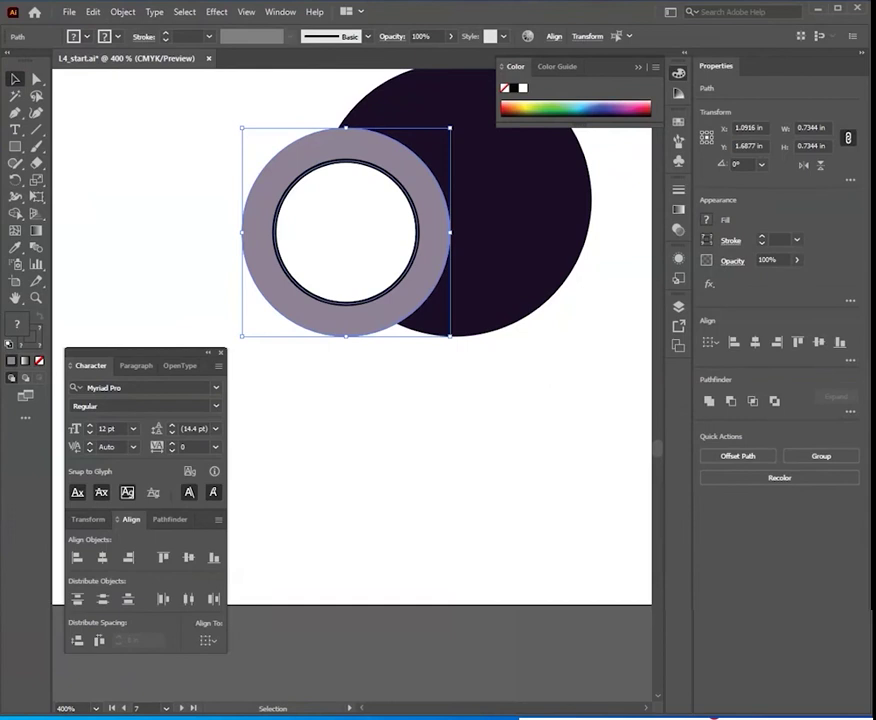
key(ctrl+minus)
Alt-drag a copy of the ring down-left and make the copy a compound path.
drag(393, 270, 297, 373)
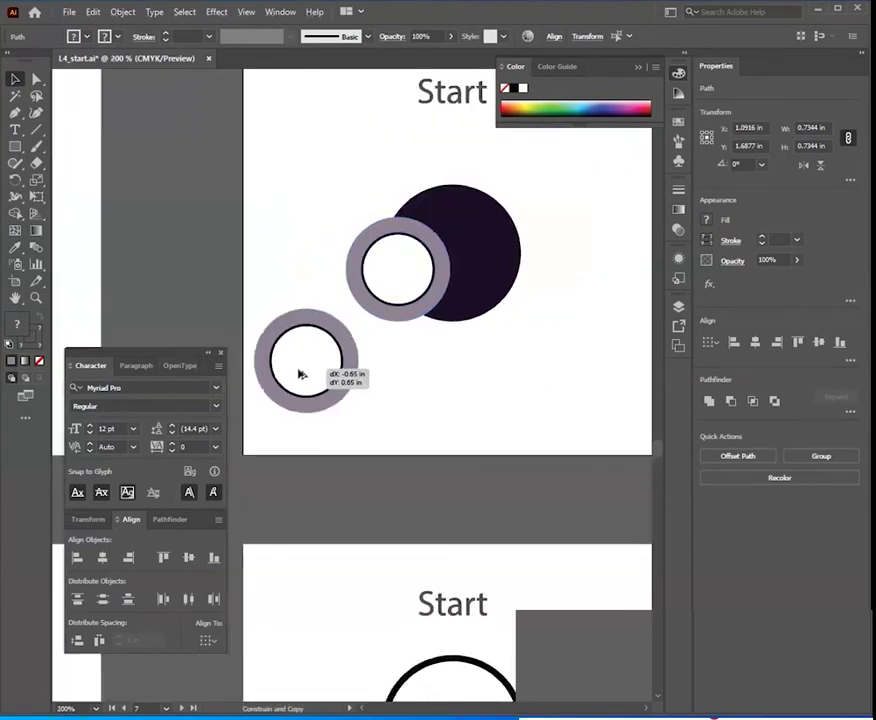
click(380, 390)
click(288, 362)
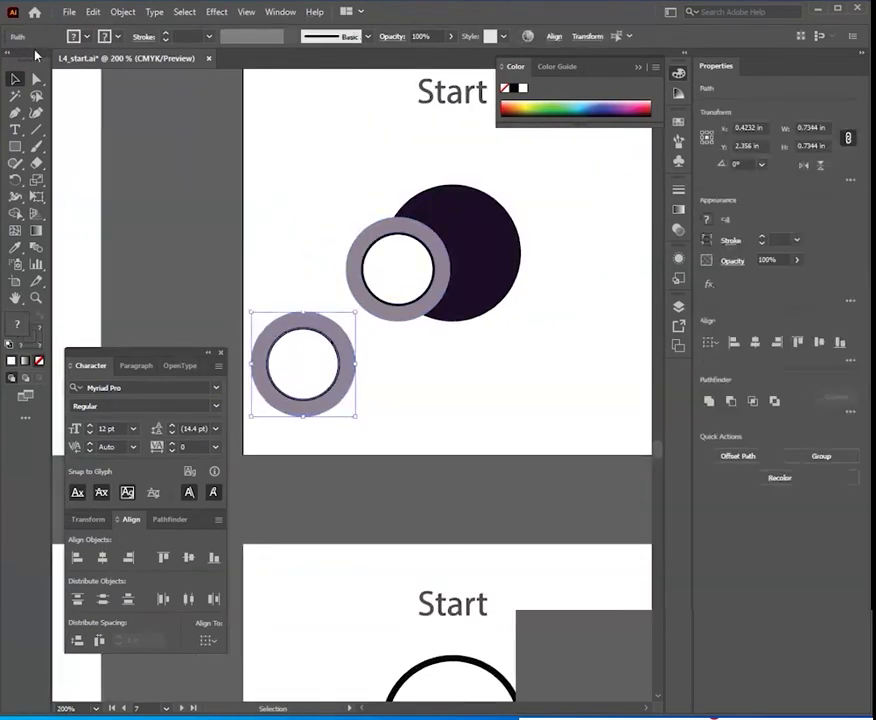
click(122, 12)
mouse_move(161, 521)
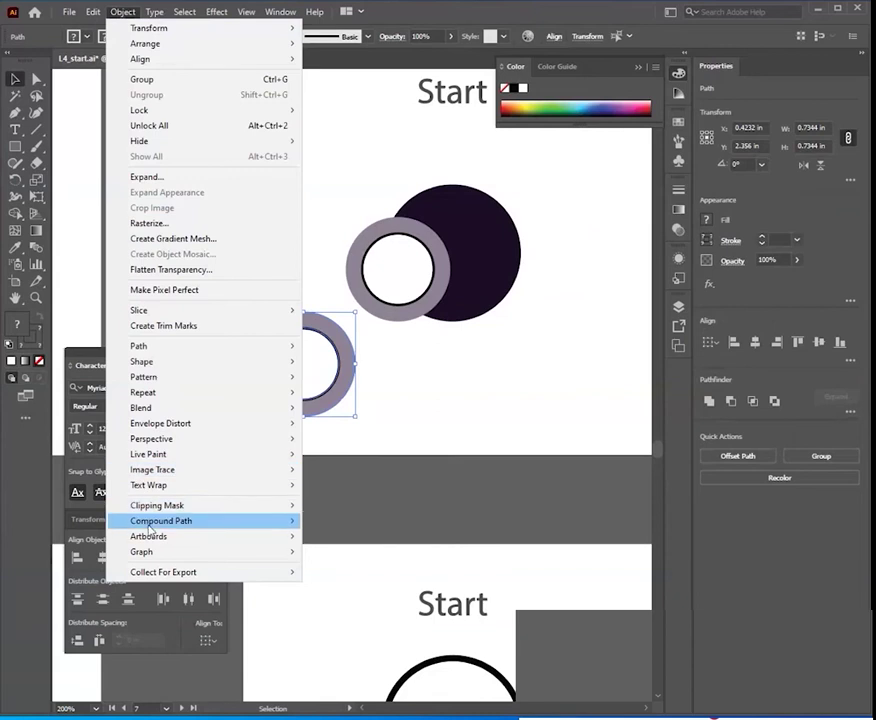
click(356, 521)
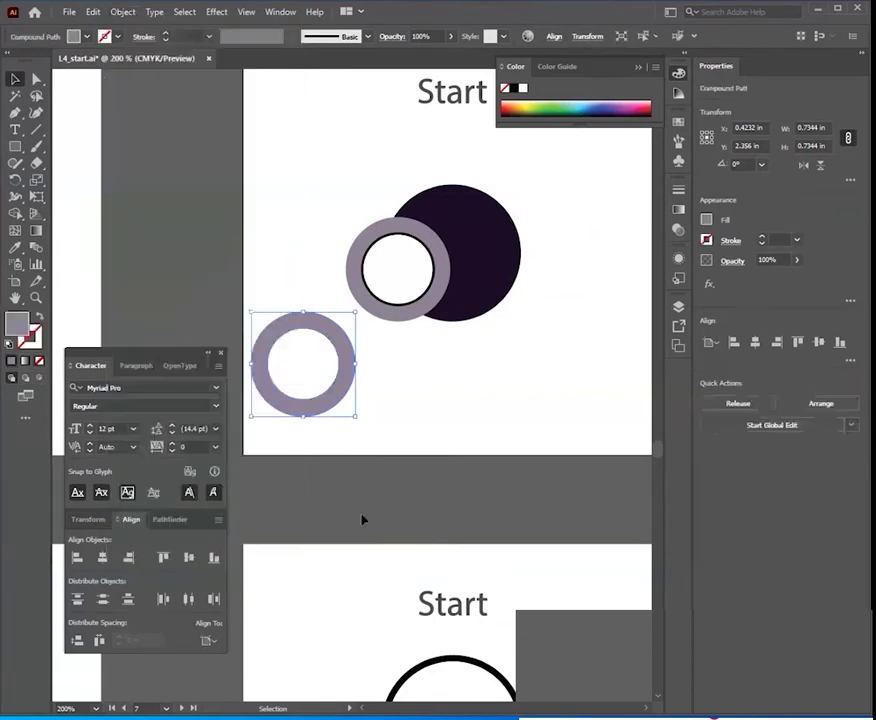
click(384, 380)
scroll(384, 380, up, 2)
scroll(379, 344, up, 2)
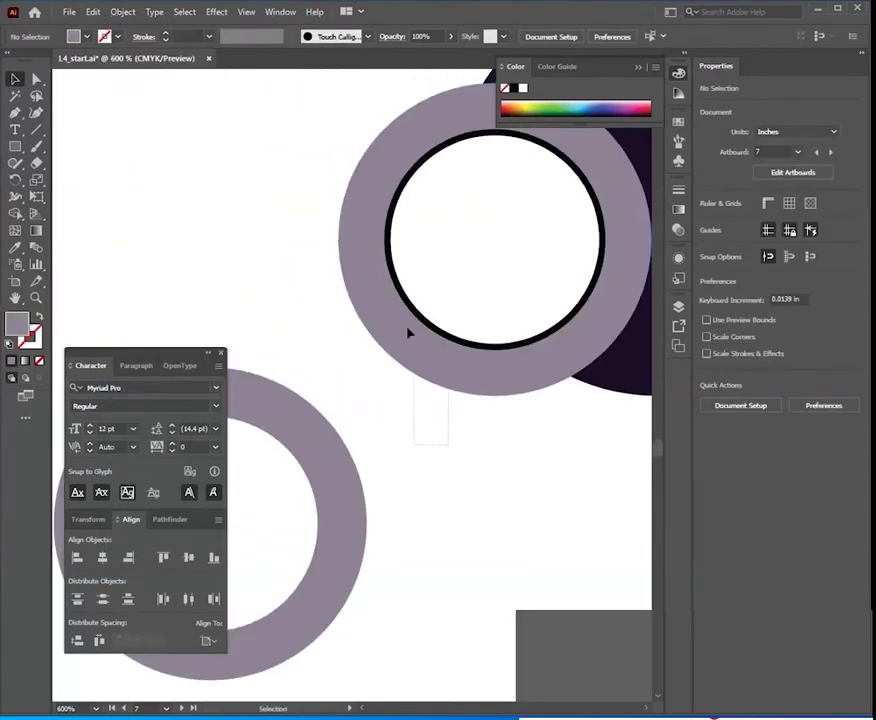
Alt-click the upper grey ring's inner circle with Shape Builder to punch out its centre.
click(394, 297)
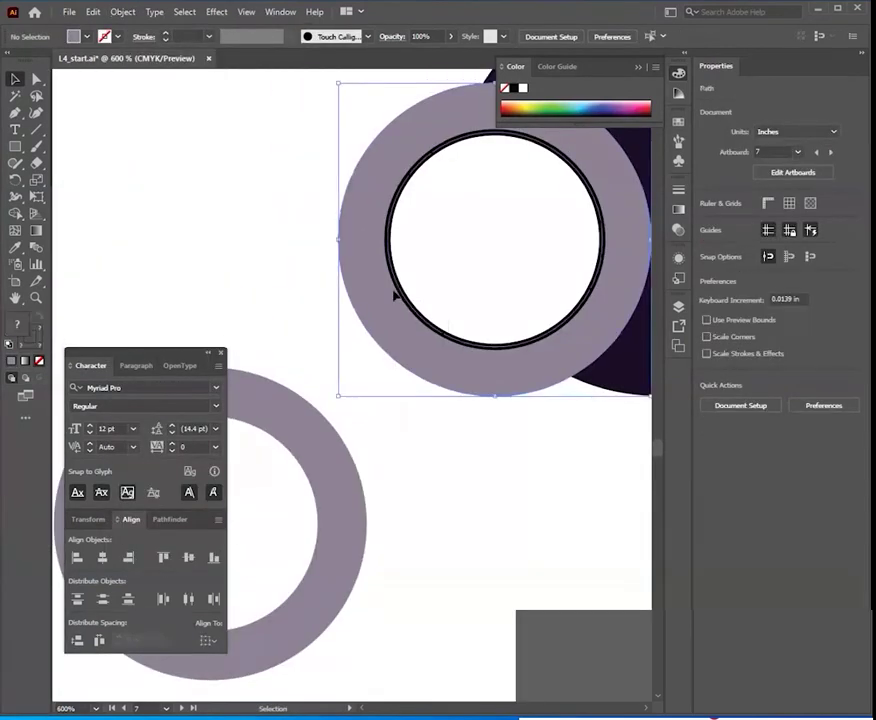
click(15, 215)
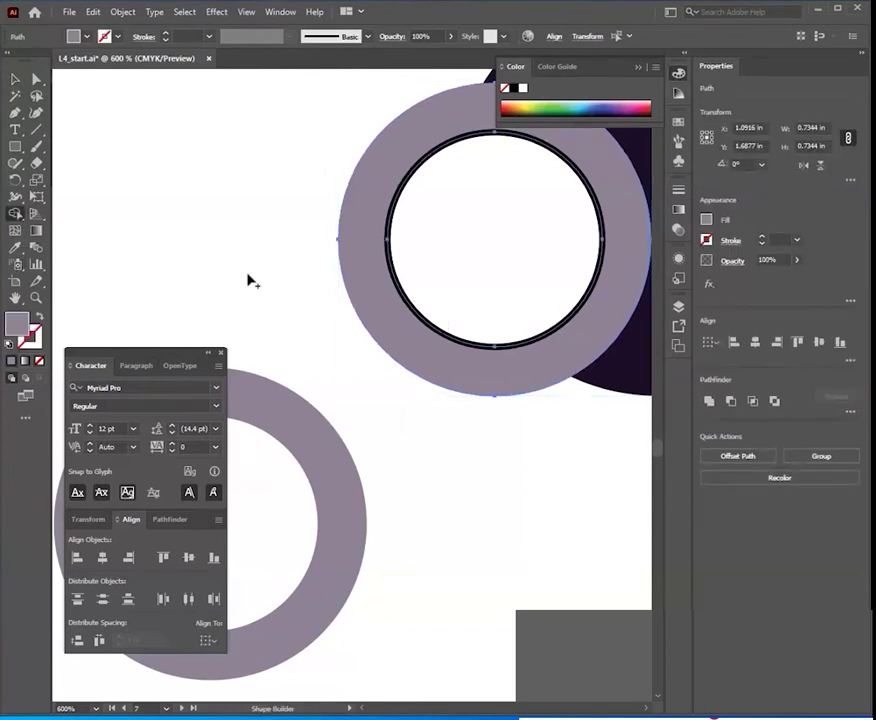
click(405, 275)
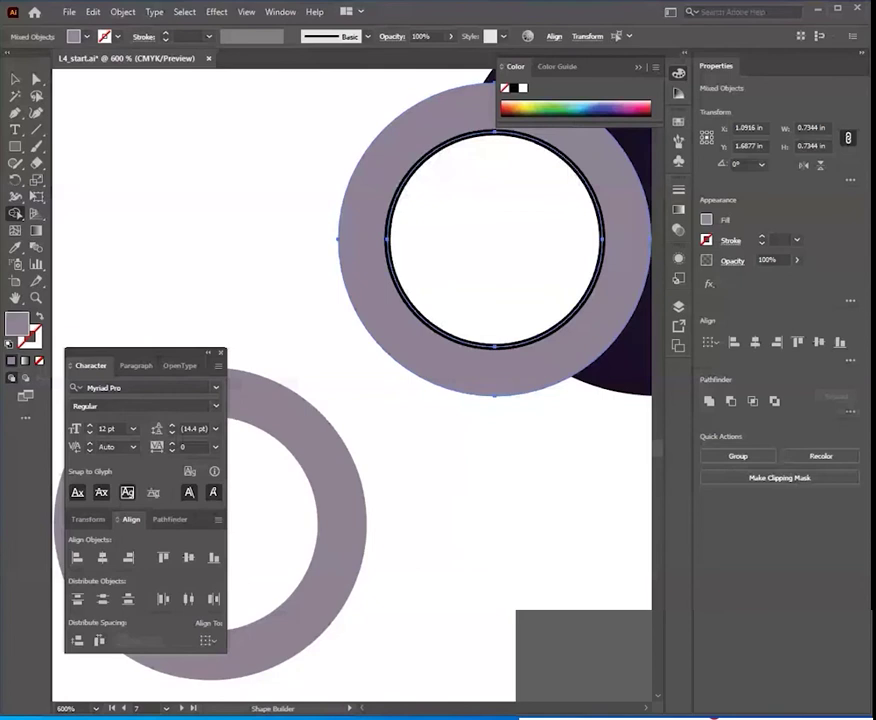
click(15, 78)
click(272, 211)
key(ctrl+minus)
key(ctrl+minus)
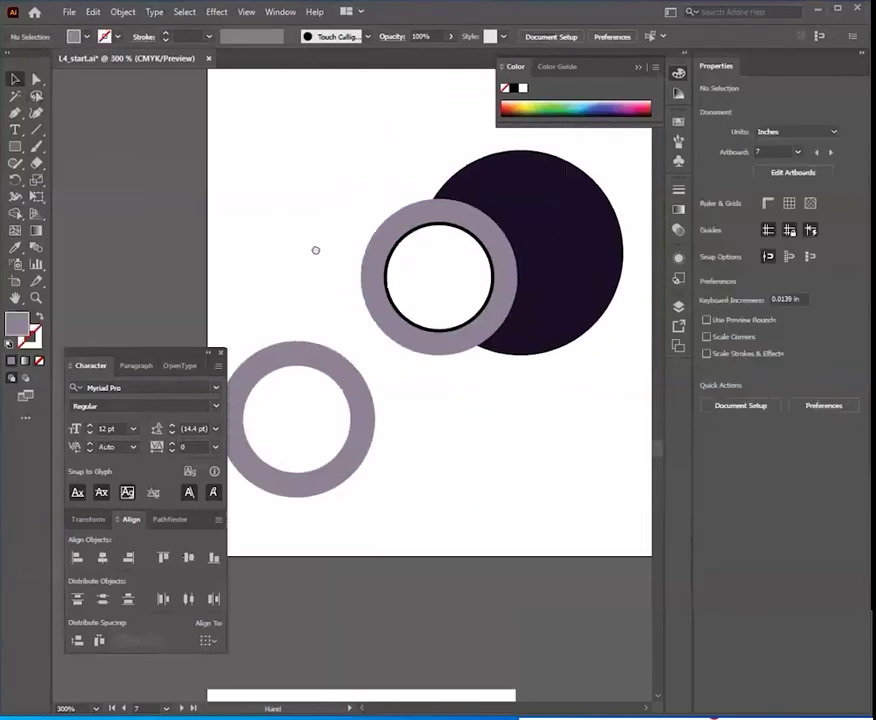
drag(407, 298, 265, 238)
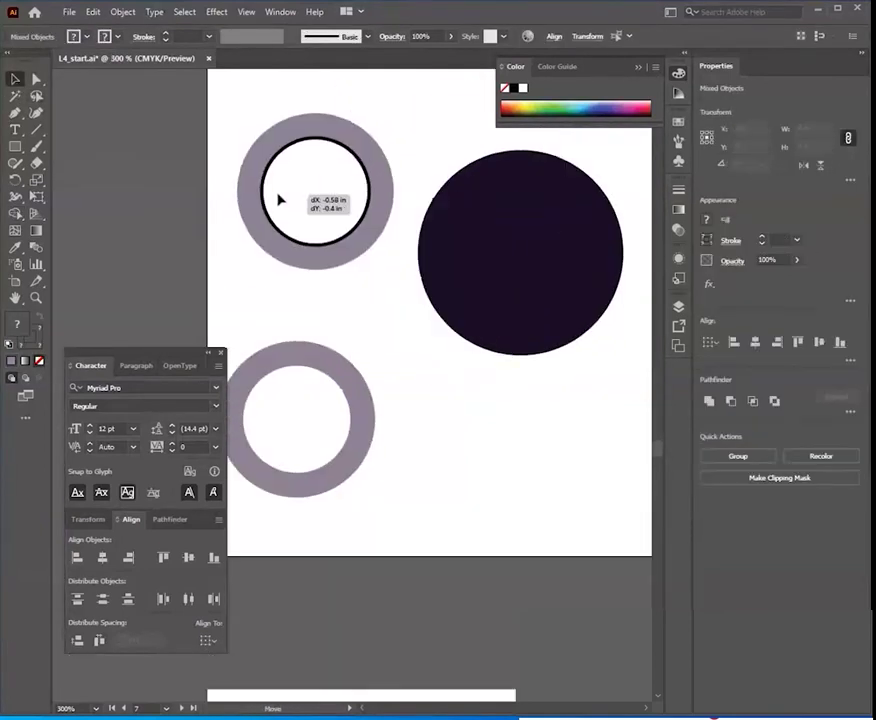
click(17, 214)
alt+click(309, 231)
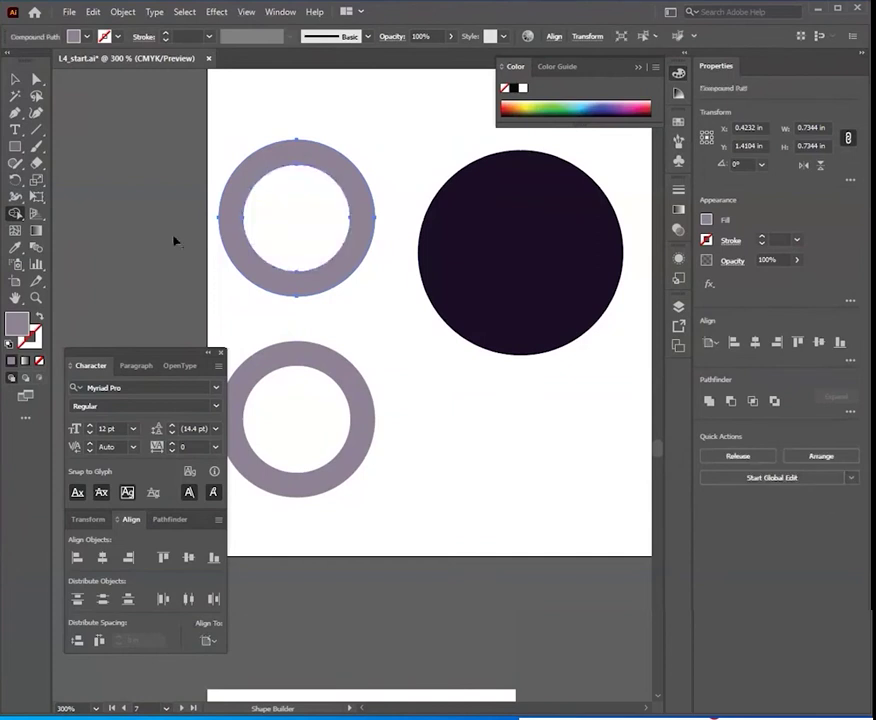
click(15, 78)
click(156, 182)
mouse_move(156, 182)
mouse_down()
mouse_move(332, 209)
mouse_move(215, 182)
mouse_move(352, 207)
mouse_move(365, 226)
mouse_up()
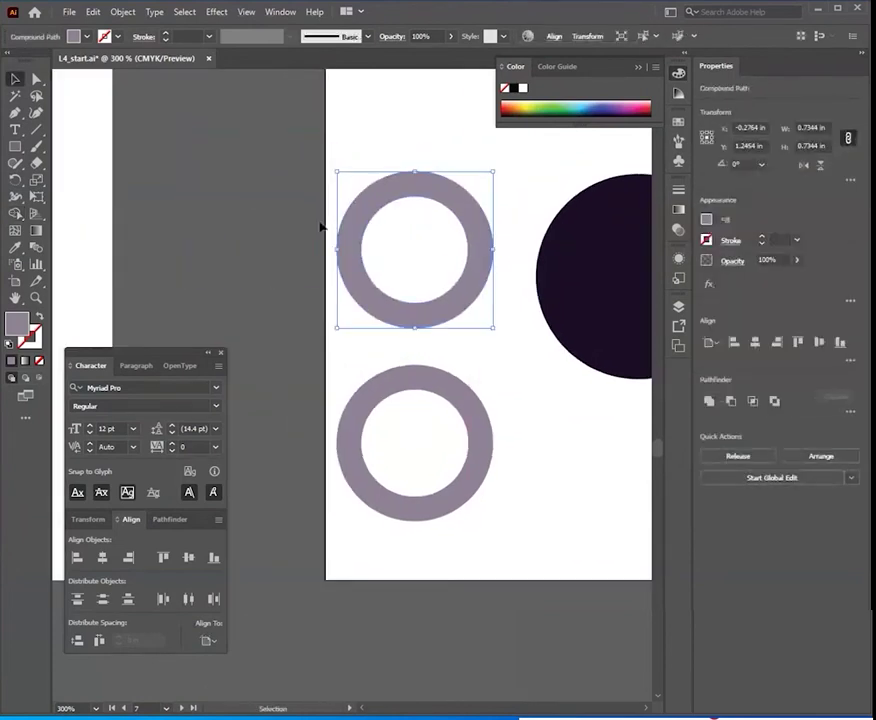
Centre the lower ring on the dark circle and group the two together.
click(251, 223)
mouse_move(251, 223)
mouse_down()
mouse_move(190, 231)
mouse_move(146, 130)
mouse_up()
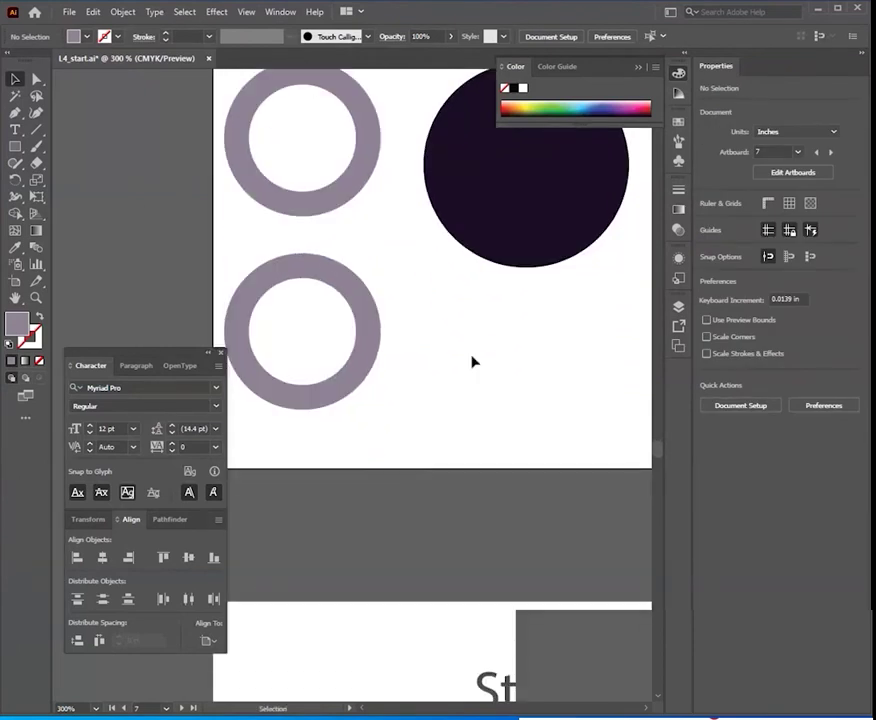
drag(454, 289, 357, 398)
click(283, 434)
mouse_move(274, 383)
mouse_down()
mouse_move(303, 278)
mouse_move(459, 309)
mouse_move(487, 306)
mouse_up()
key(ctrl+a)
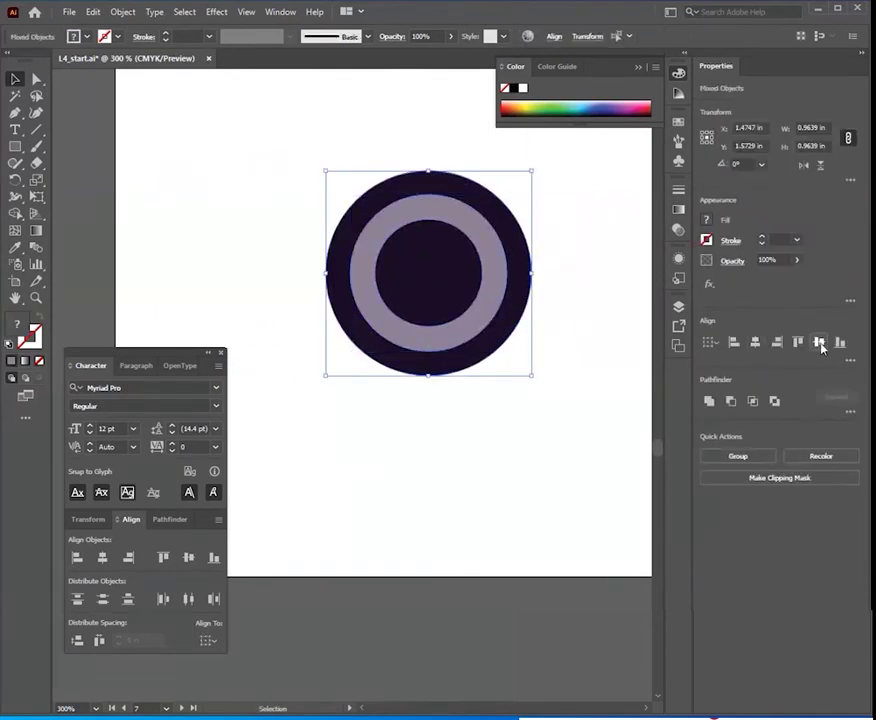
right_click(500, 292)
click(538, 422)
click(303, 475)
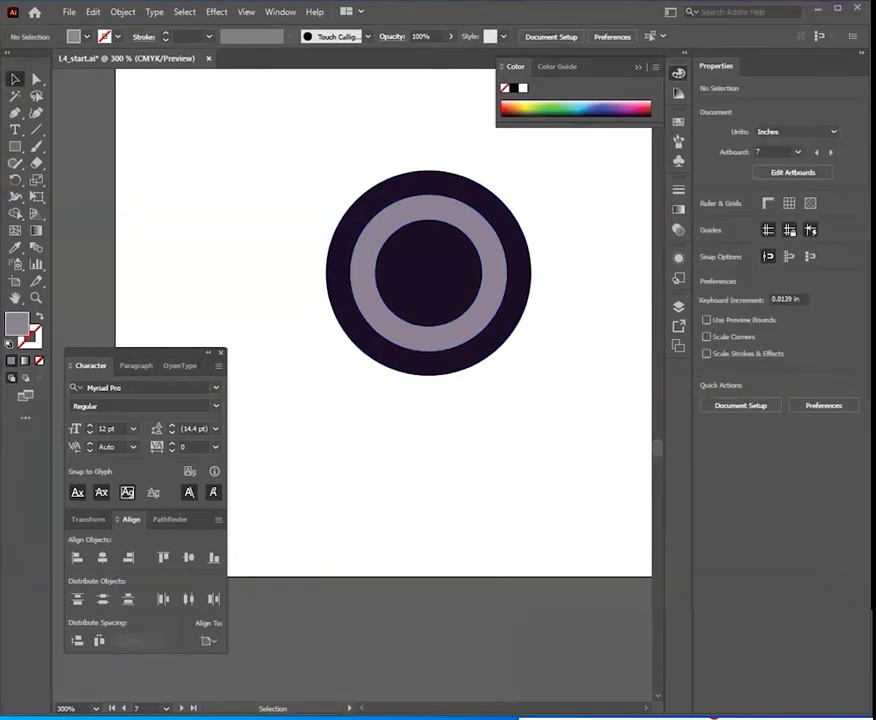
Zoom out to all artboards and pan over to the camper artboards.
key(ctrl+1)
mouse_move(655, 625)
mouse_down()
mouse_move(425, 320)
mouse_move(327, 346)
mouse_move(342, 250)
mouse_move(318, 242)
mouse_up()
scroll(327, 346, down, 1)
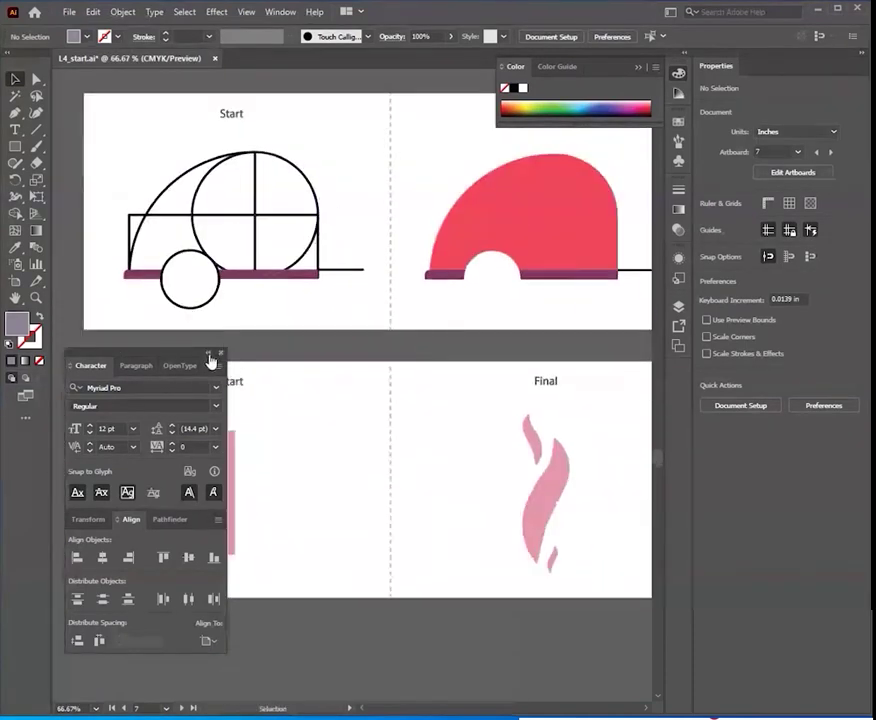
Collapse the floating panels to reveal the Start artboard, then marquee-select the camper outlines.
click(208, 352)
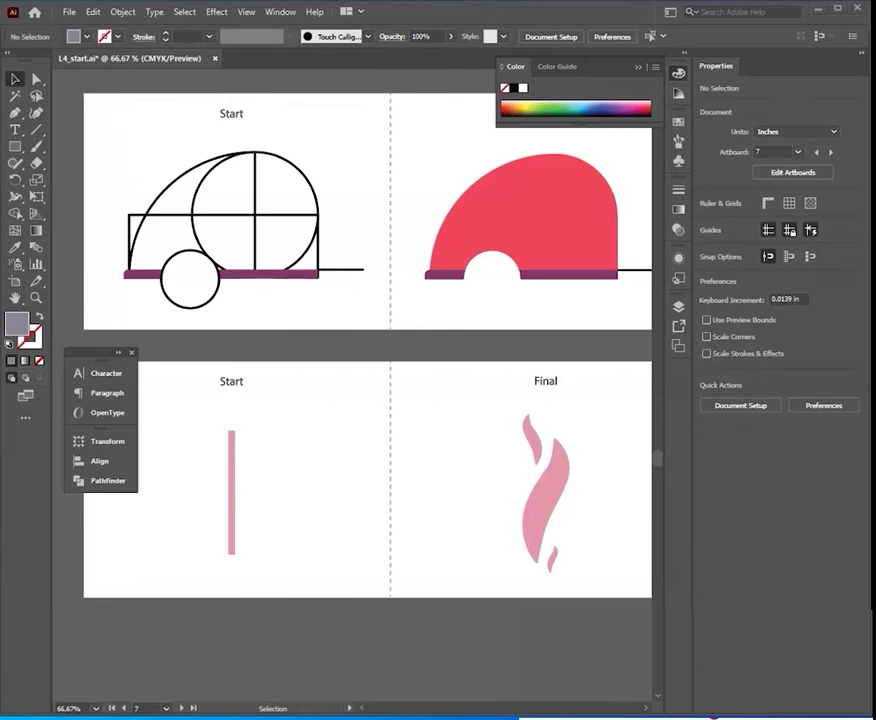
drag(231, 240, 243, 238)
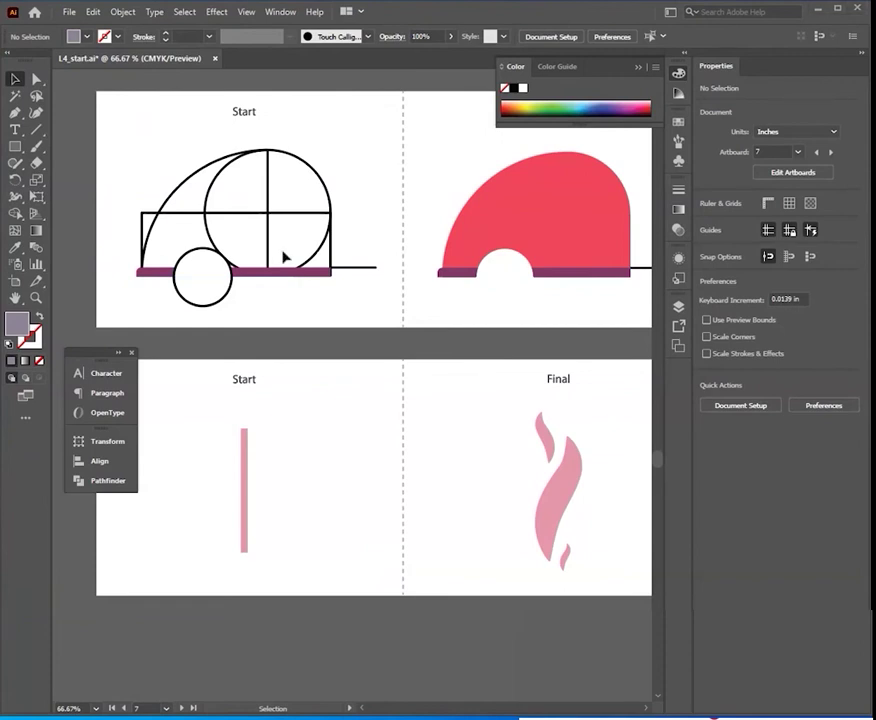
mouse_move(124, 143)
mouse_down()
mouse_move(372, 254)
mouse_move(364, 240)
mouse_up()
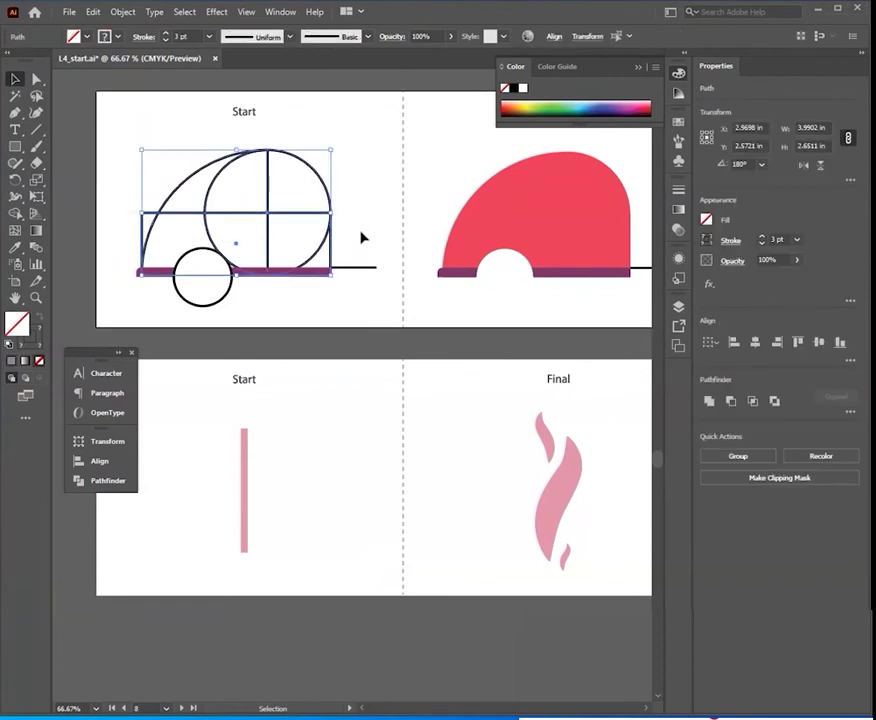
Shape Builder-merge the camper body regions into one shape, dropping the small left rectangle.
click(14, 216)
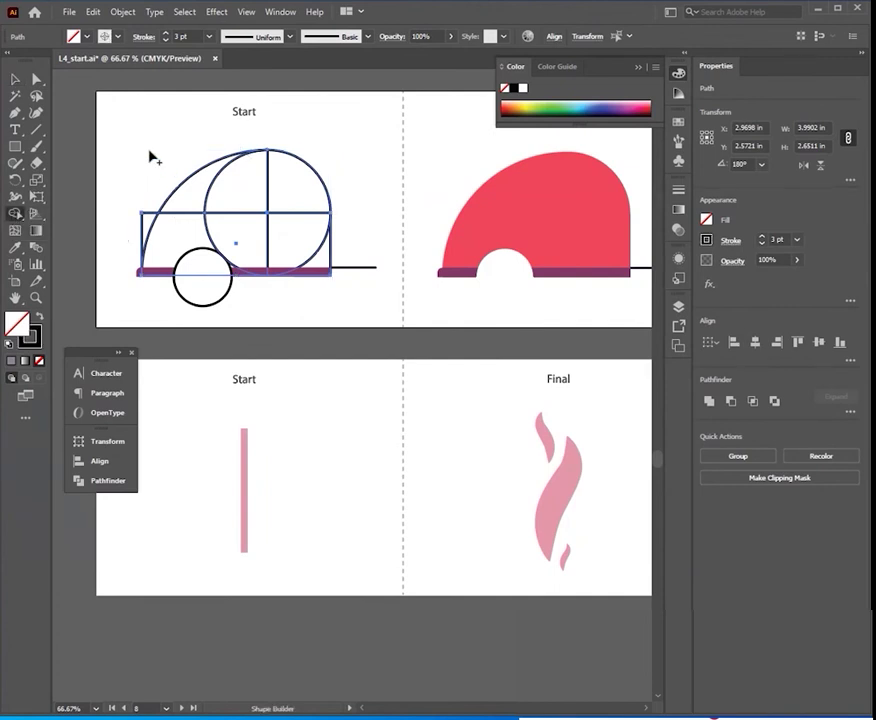
drag(158, 143, 310, 253)
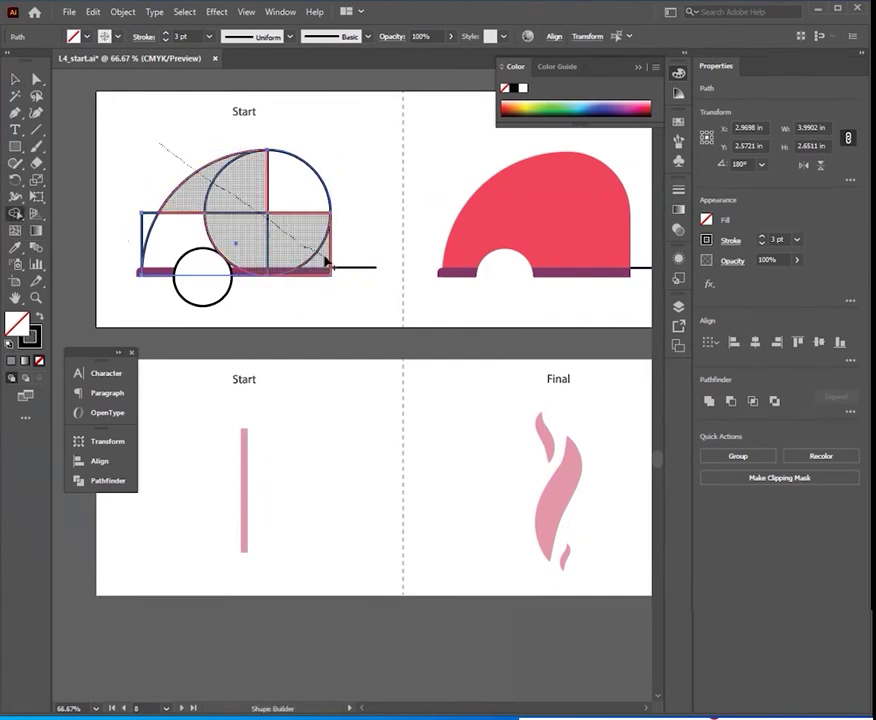
mouse_move(310, 253)
mouse_down()
mouse_move(324, 249)
mouse_move(178, 238)
mouse_up()
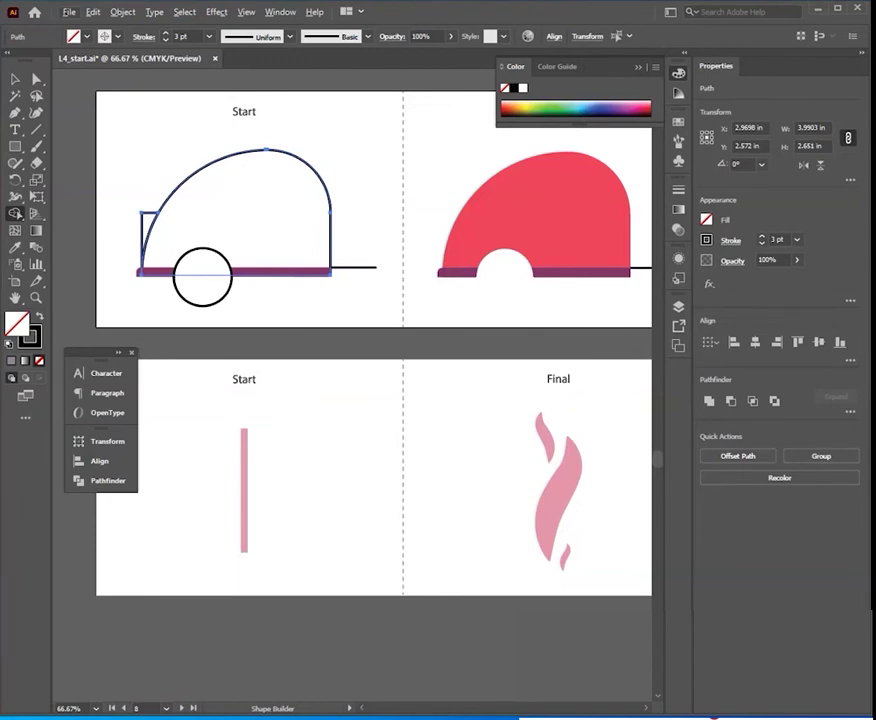
alt+click(150, 225)
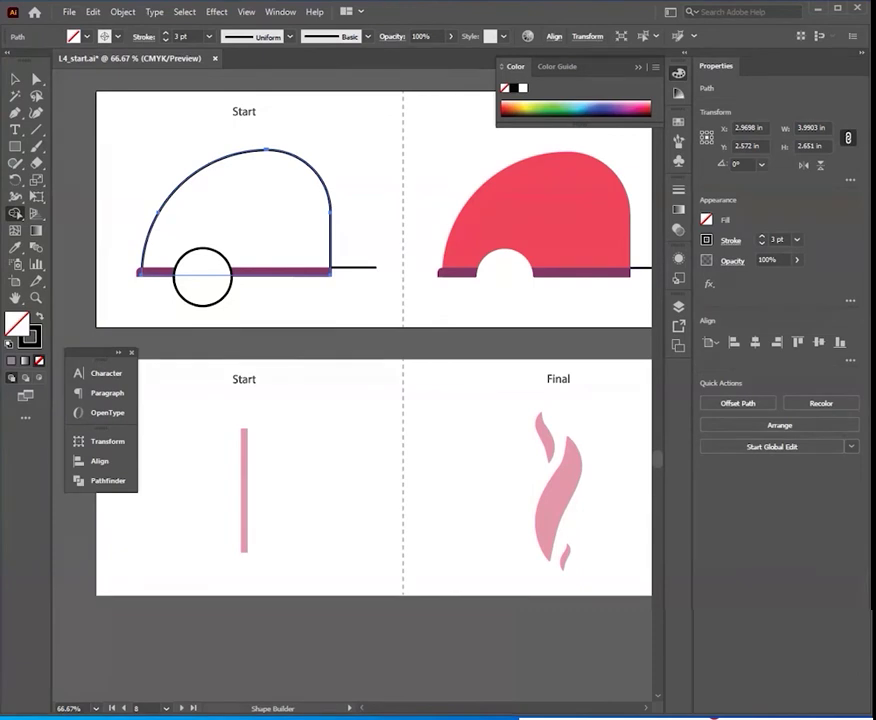
key(v)
click(323, 303)
Cut the wheel notch out of the camper body's base with Shape Builder.
drag(354, 324, 100, 110)
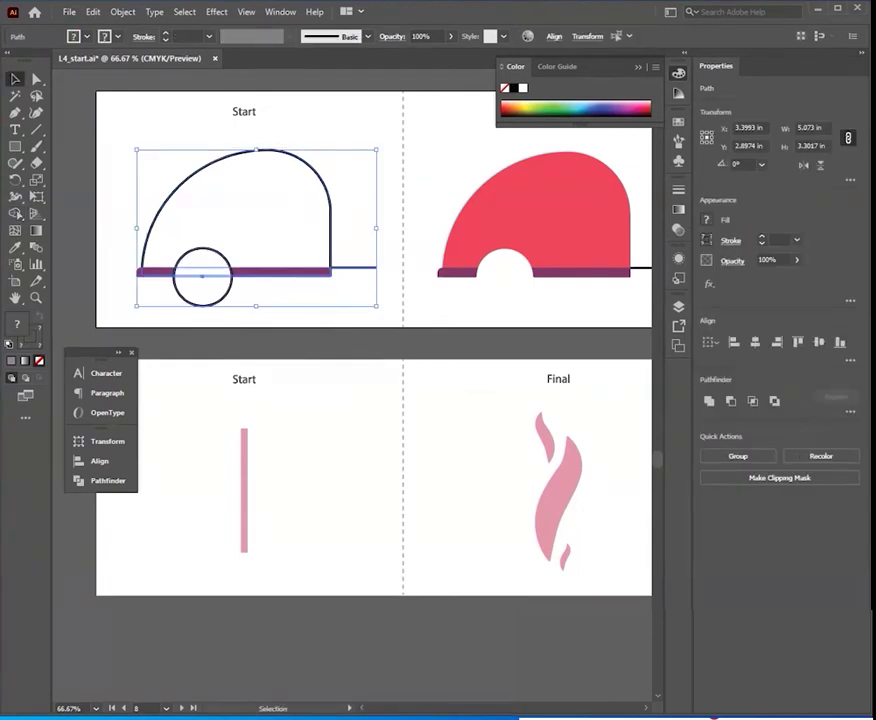
click(15, 213)
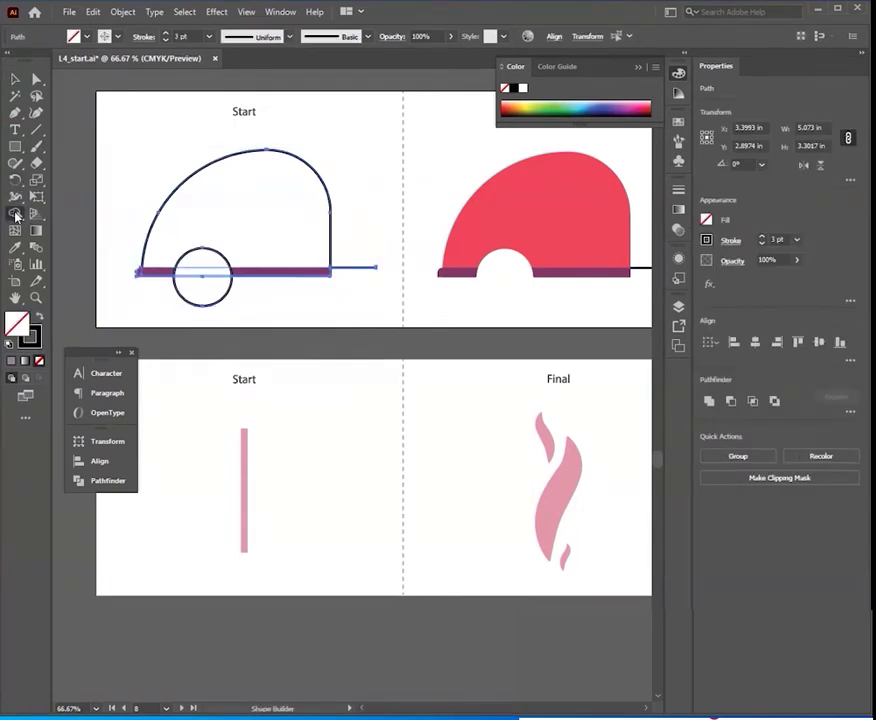
drag(210, 304, 203, 262)
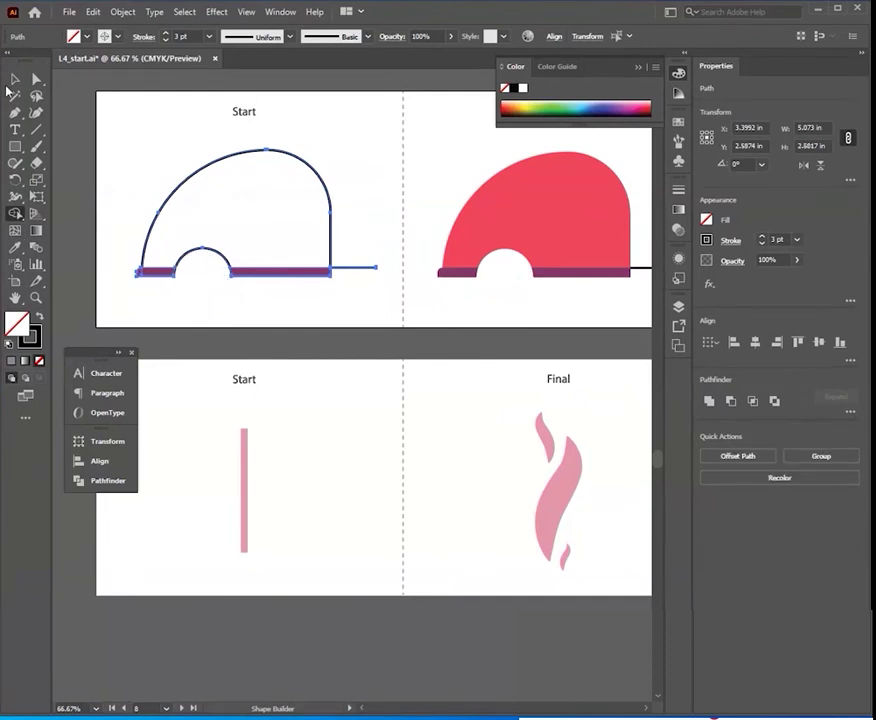
click(15, 79)
click(66, 98)
Give the camper body arc a red fill with no stroke.
click(205, 174)
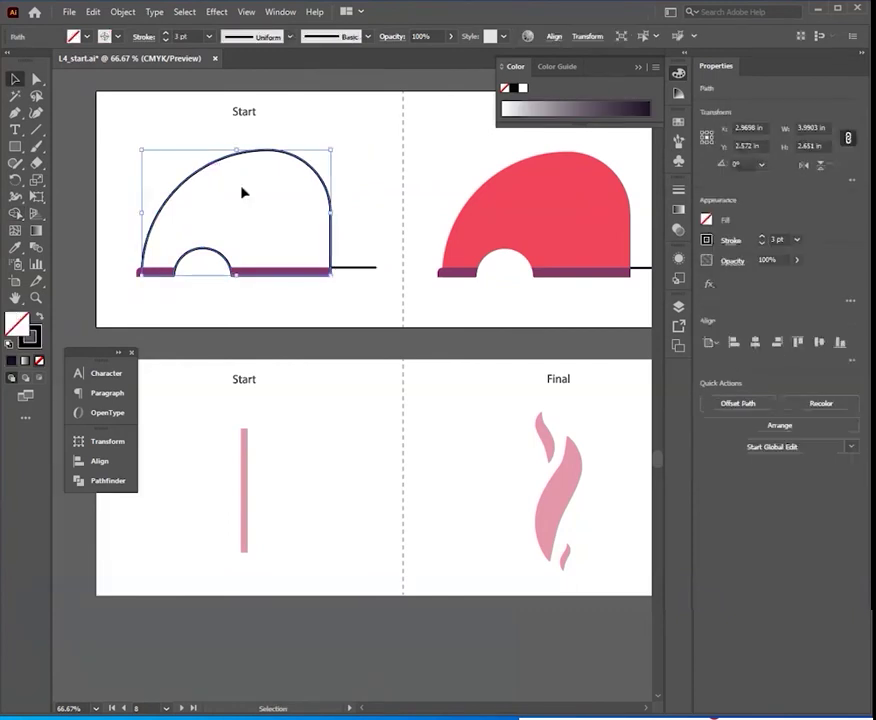
click(708, 242)
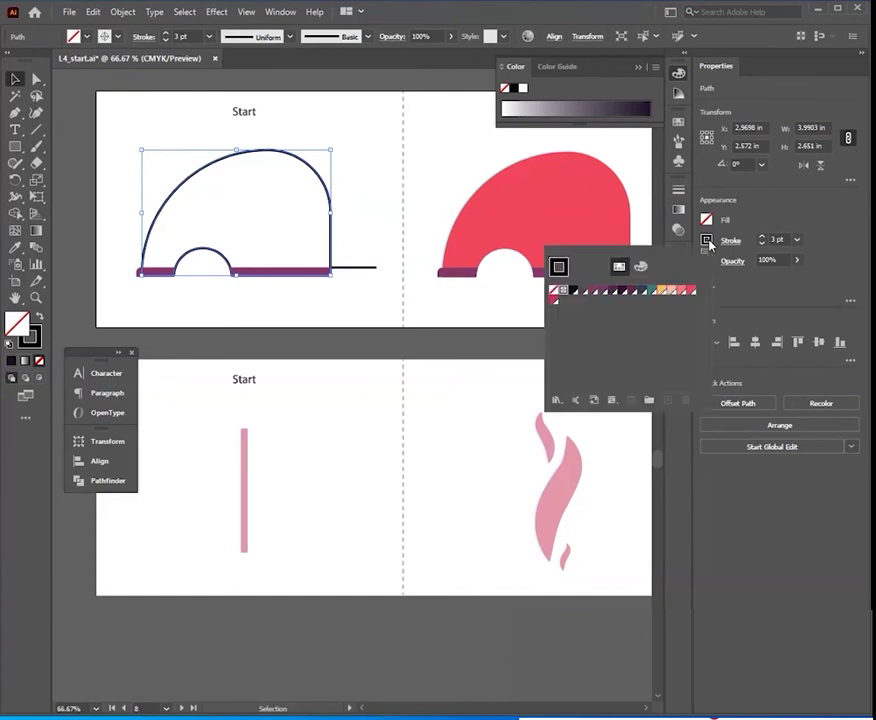
click(555, 291)
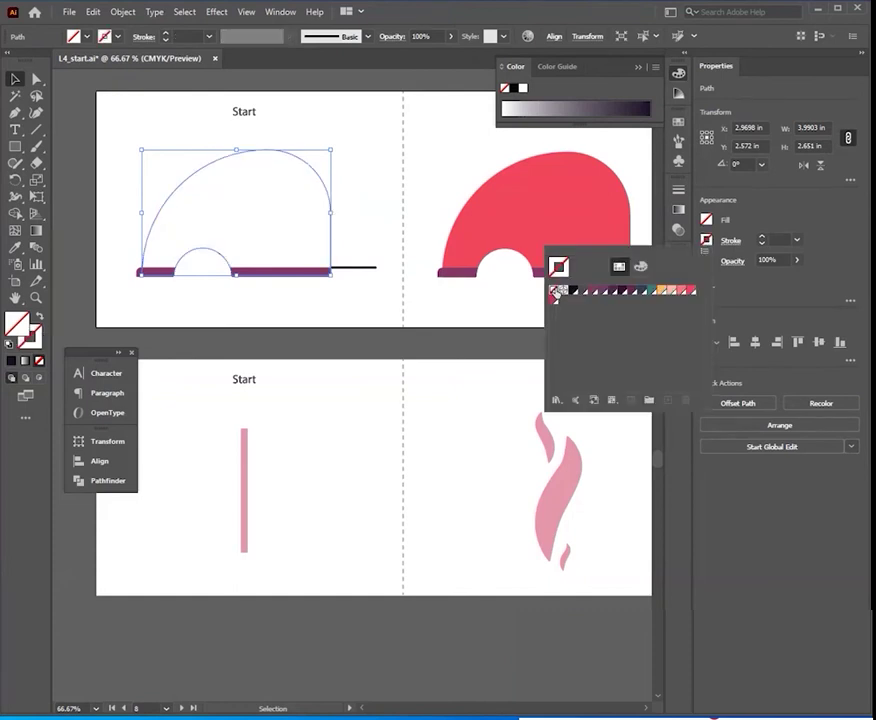
click(707, 221)
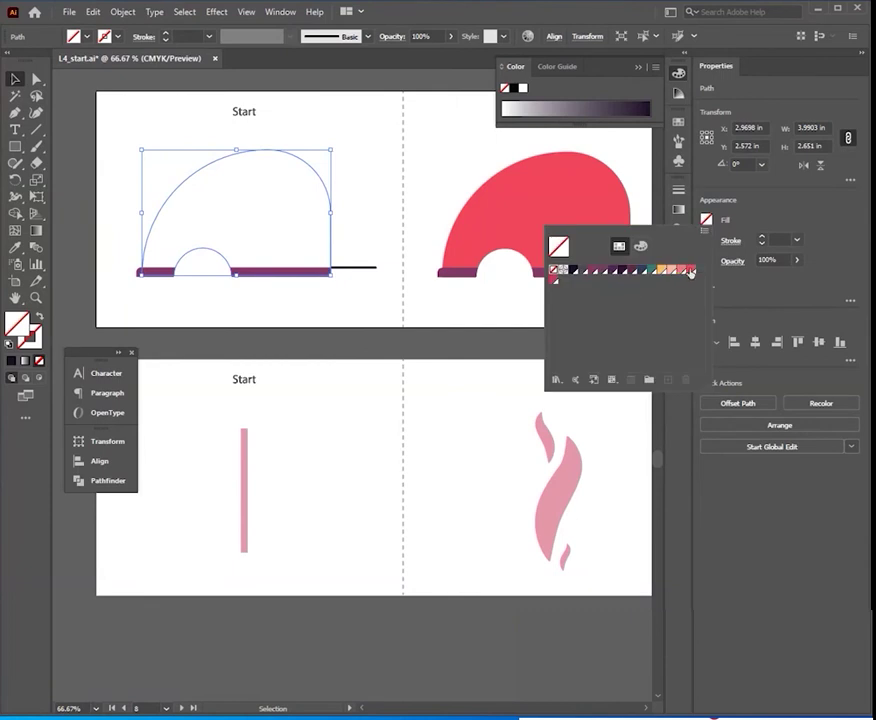
click(675, 272)
click(407, 187)
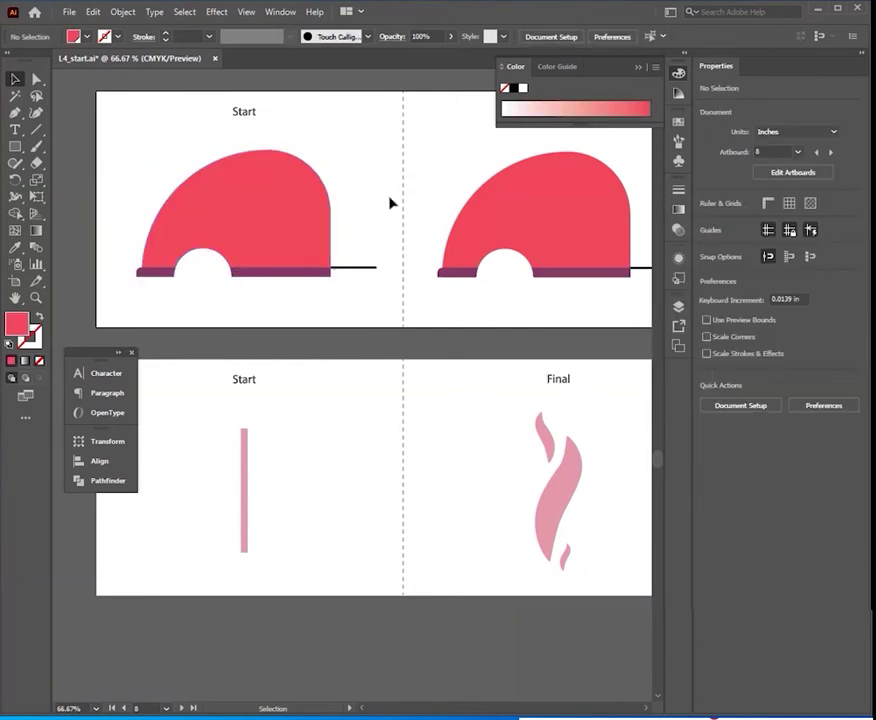
drag(128, 175, 385, 298)
right_click(285, 222)
Group the body with its hitch line, then unite the door circle and rectangle into an arch.
click(333, 306)
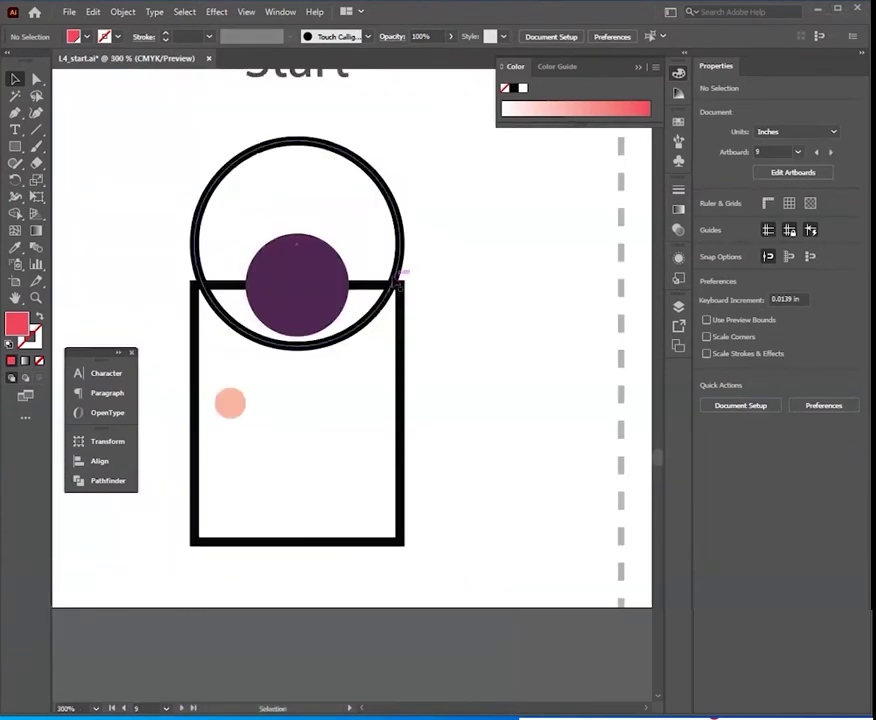
click(402, 288)
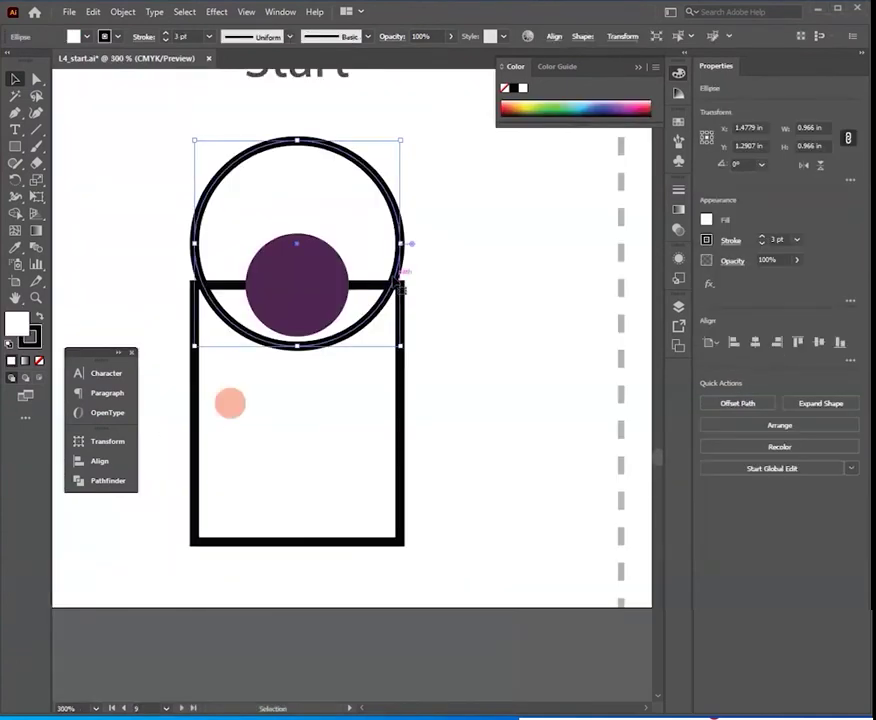
scroll(402, 258, up, 3)
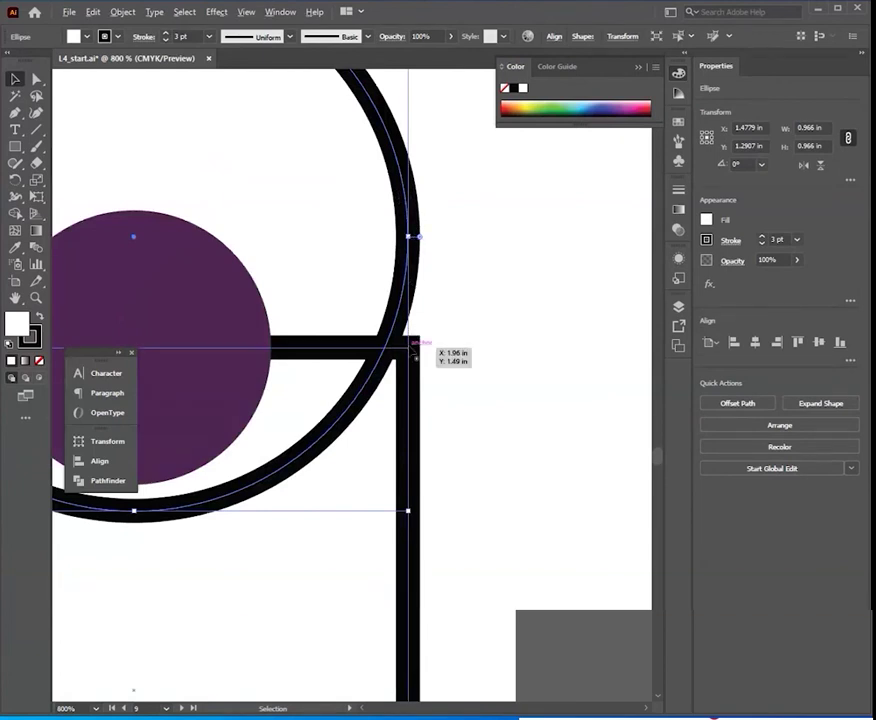
scroll(414, 345, down, 2)
drag(387, 218, 385, 270)
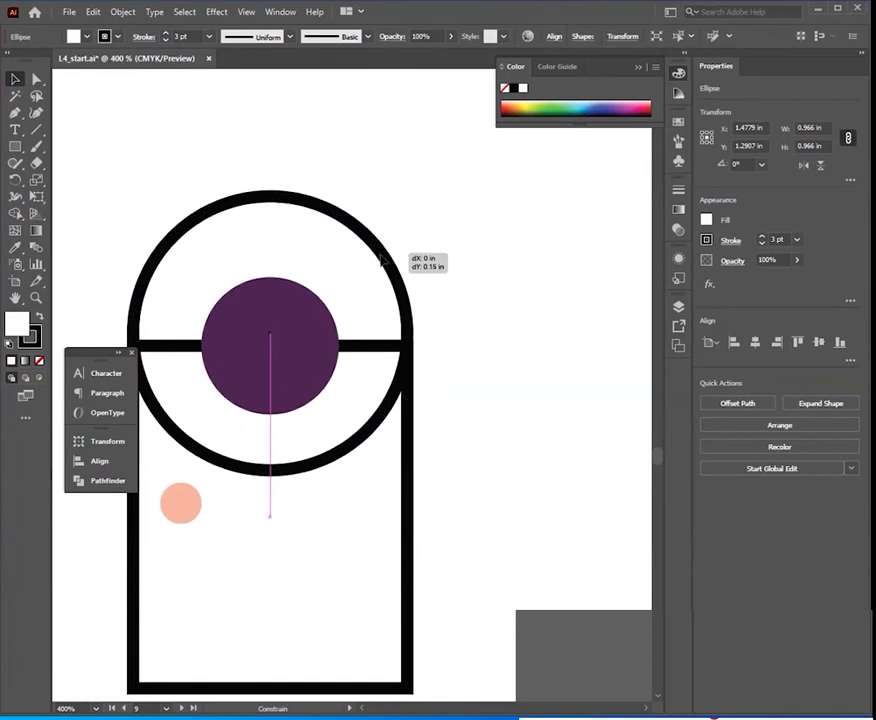
click(483, 303)
scroll(495, 301, down, 2)
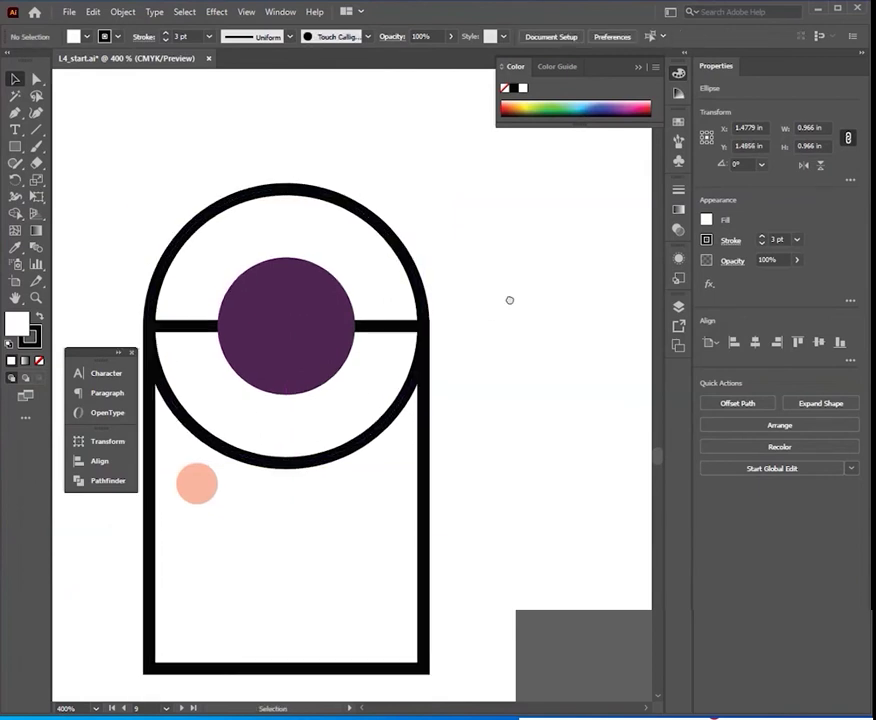
click(233, 348)
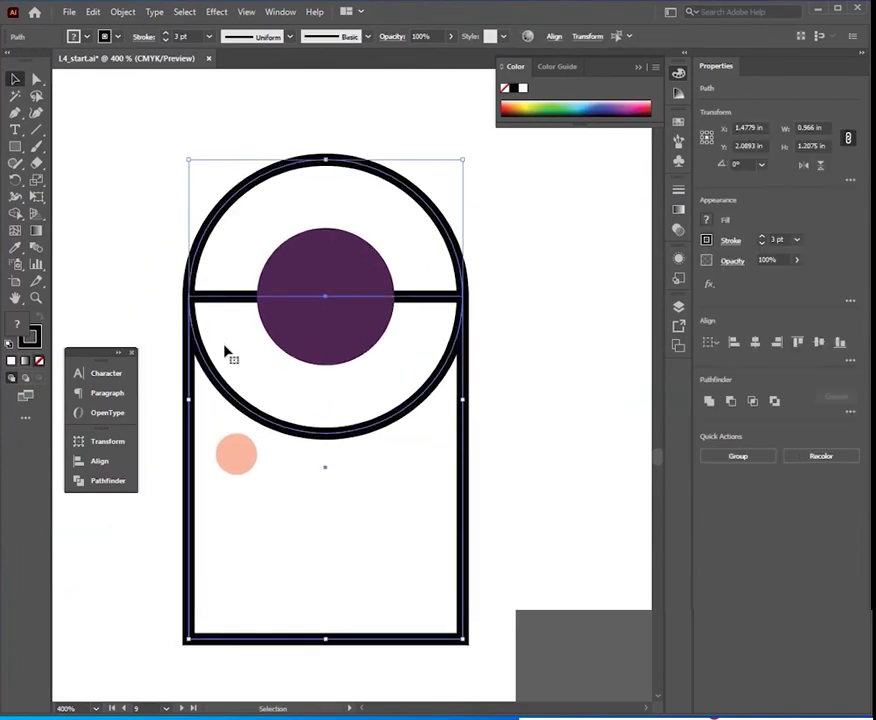
click(709, 402)
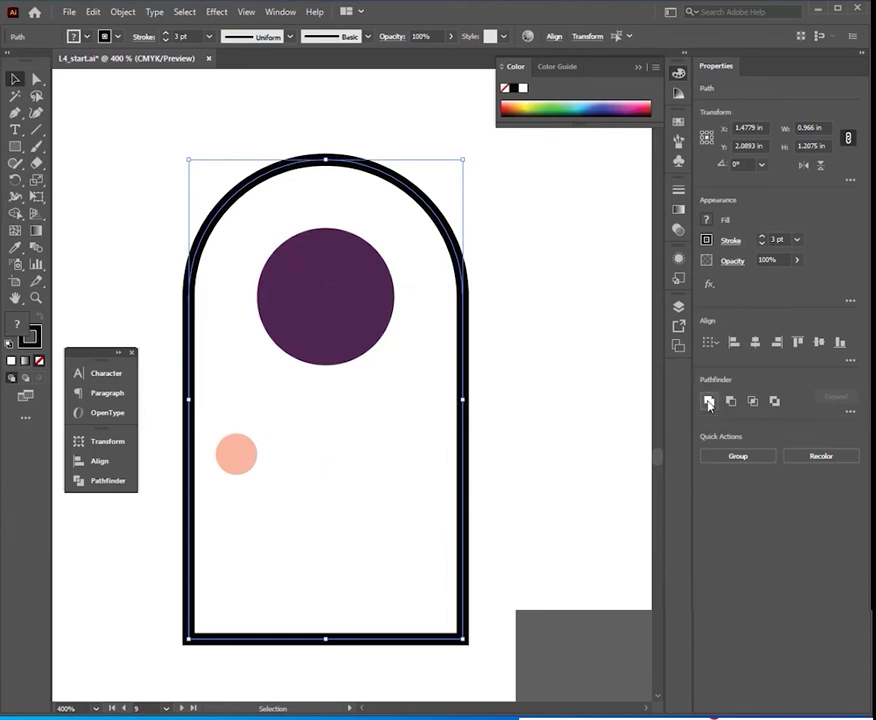
click(590, 400)
Give the door arch a pink fill with no stroke.
key(ctrl+minus)
key(ctrl+minus)
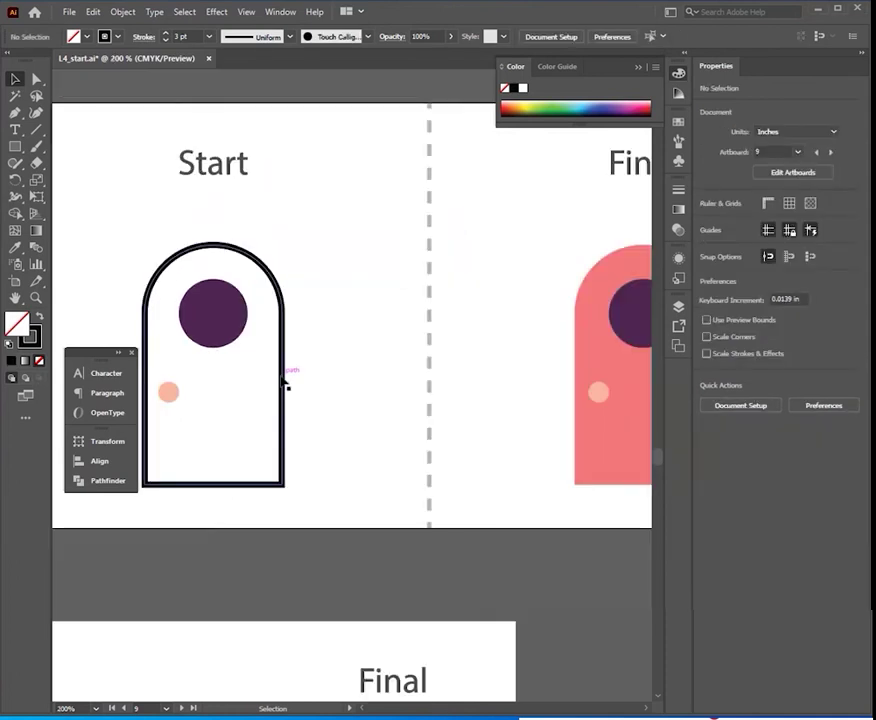
click(285, 385)
click(707, 241)
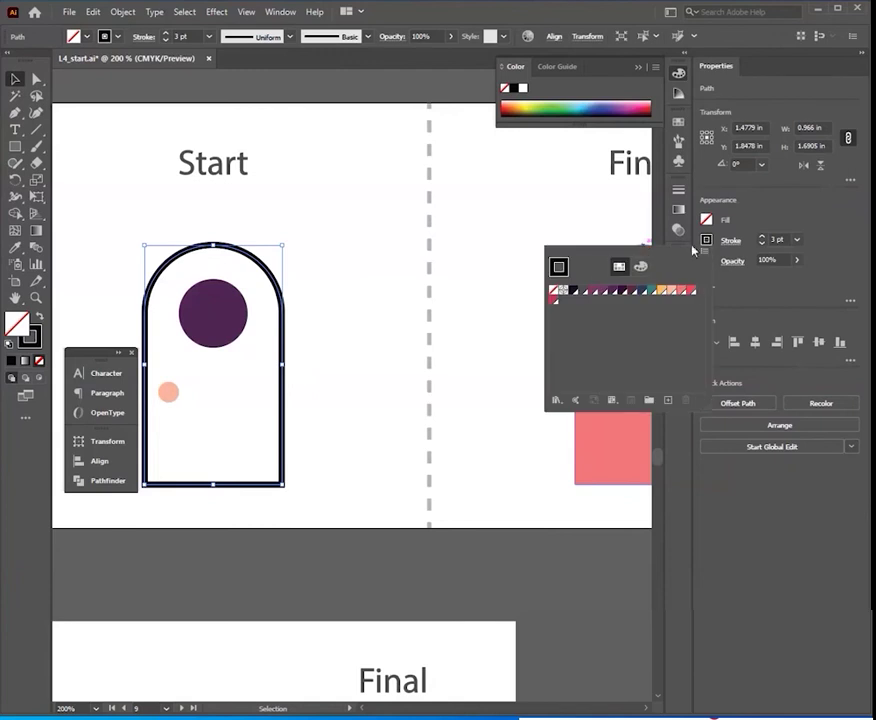
click(554, 290)
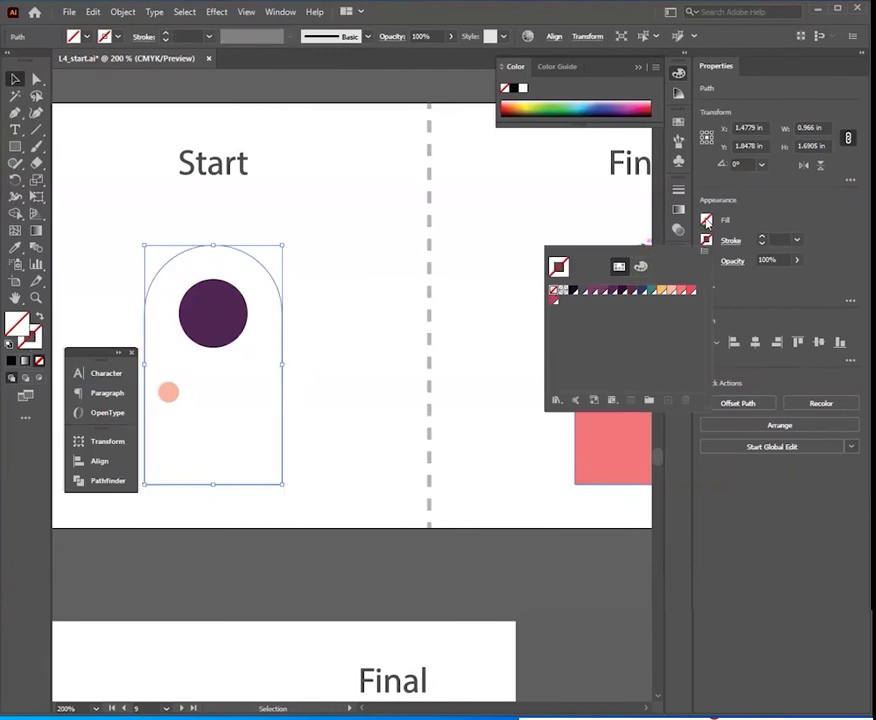
click(707, 221)
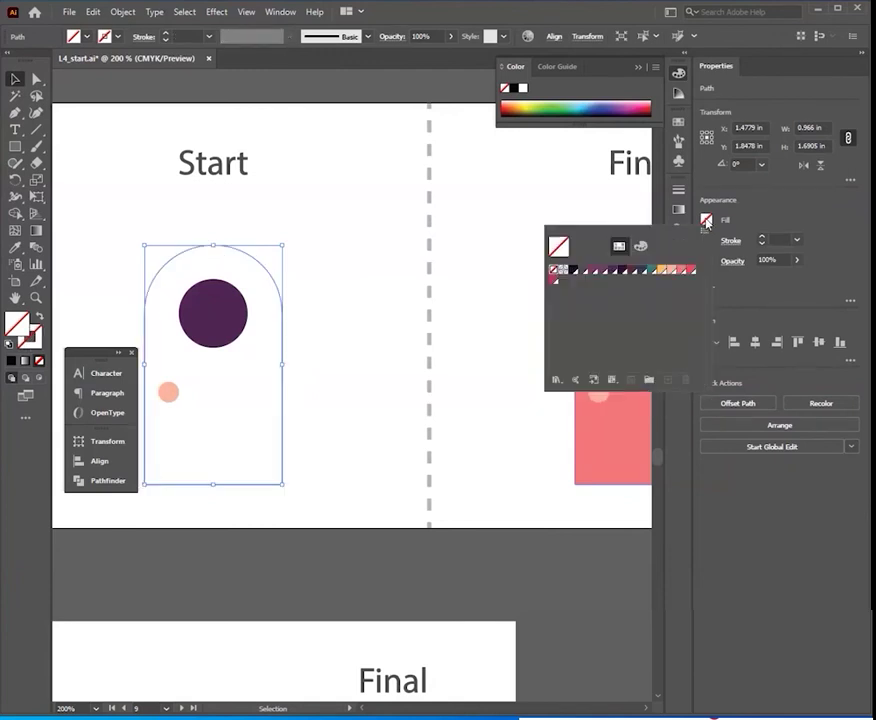
click(683, 270)
Alt-drag copies of the window and door onto the red camper body.
key(Escape)
key(ctrl+minus)
key(ctrl+minus)
key(ctrl+minus)
mouse_move(85, 202)
mouse_down()
mouse_move(450, 222)
mouse_move(434, 224)
mouse_up()
drag(250, 303, 474, 242)
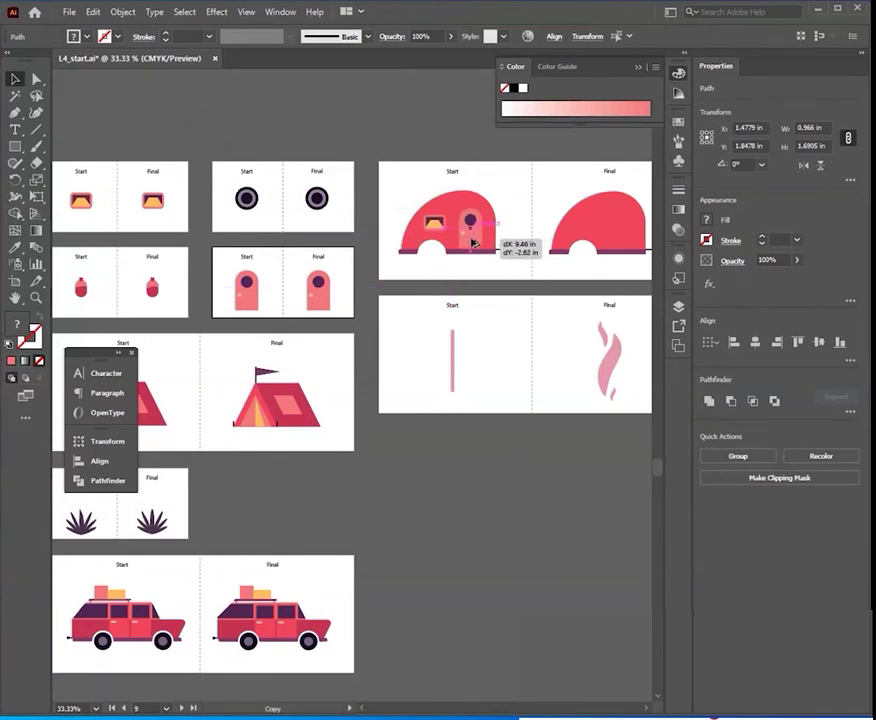
Place the door copy on the camper body and a wheel copy in the wheel arch.
drag(474, 242, 474, 242)
click(336, 222)
mouse_move(246, 197)
mouse_down()
mouse_move(410, 226)
mouse_move(430, 255)
mouse_up()
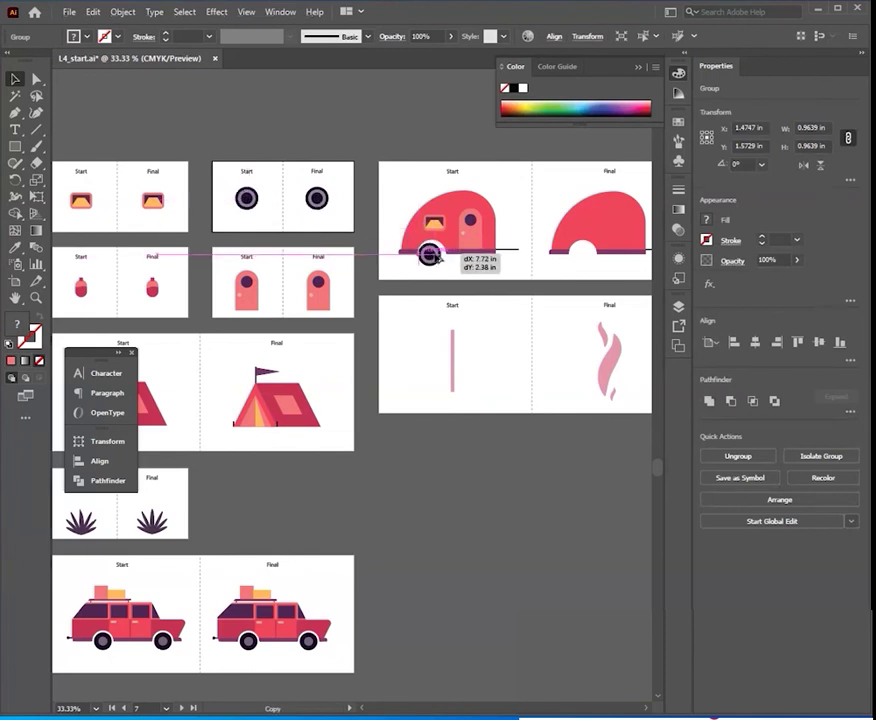
scroll(430, 255, up, 3)
scroll(400, 258, up, 3)
drag(430, 255, 397, 256)
click(522, 385)
scroll(499, 386, down, 3)
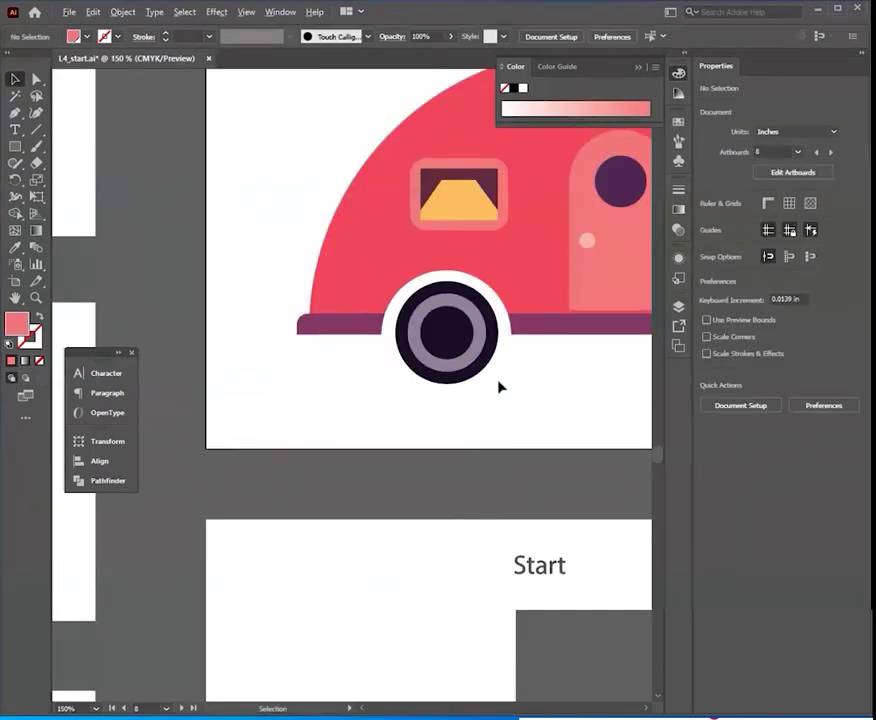
scroll(499, 386, down, 3)
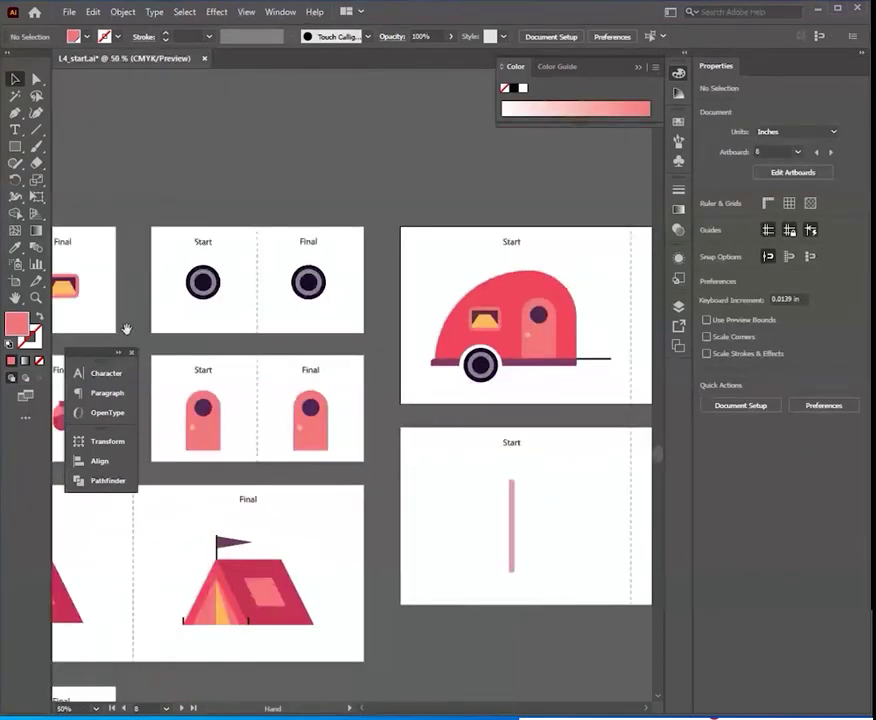
Copy the tank onto the camper so it rests at the end of the hitch line.
drag(127, 329, 230, 286)
click(130, 262)
drag(120, 268, 357, 345)
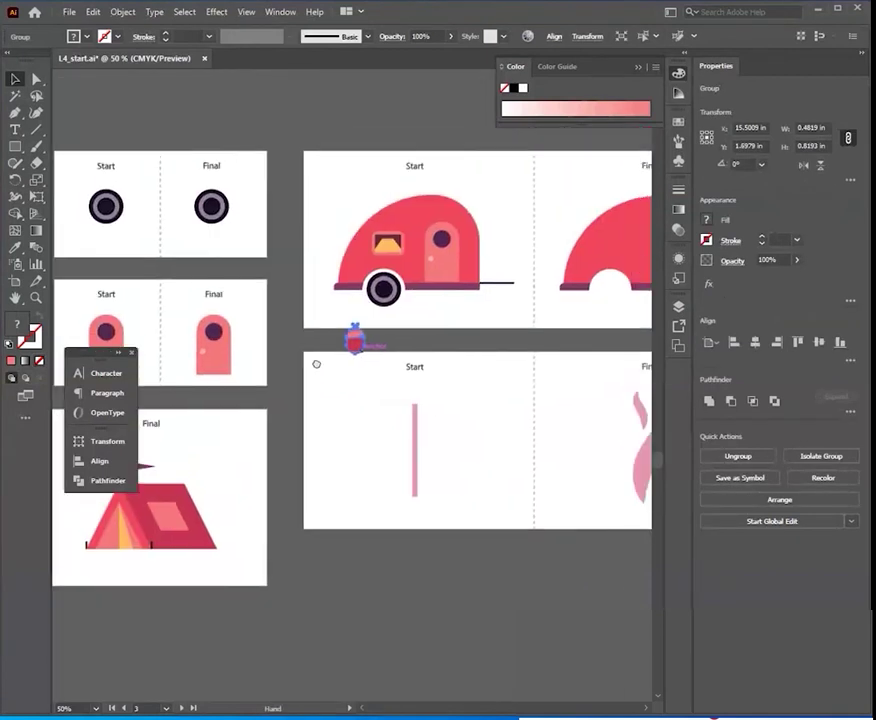
scroll(322, 434, up, 2)
mouse_move(357, 345)
mouse_down()
mouse_move(563, 301)
mouse_move(531, 299)
mouse_up()
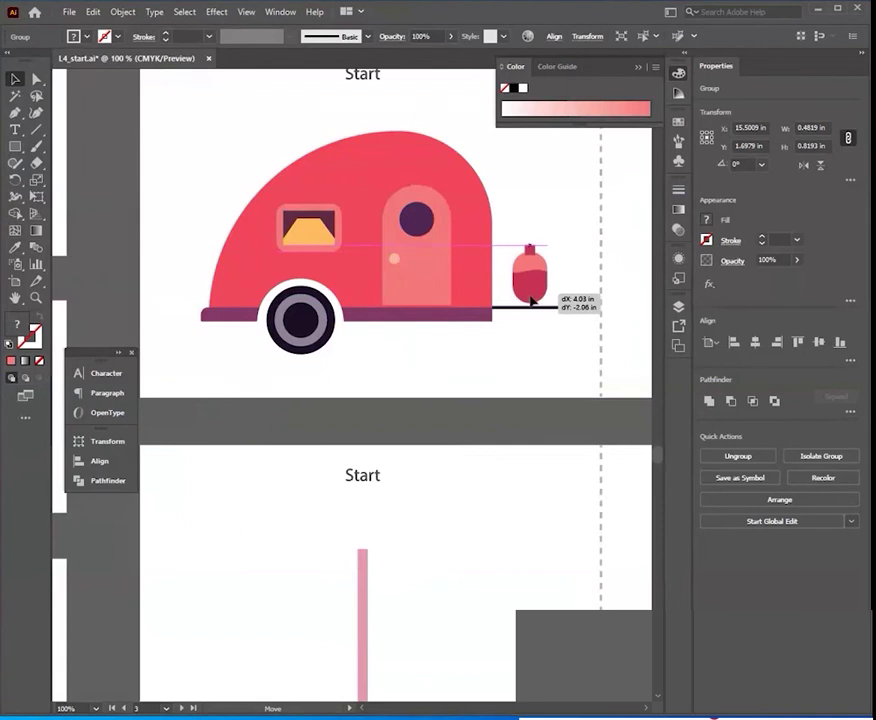
drag(531, 299, 530, 300)
click(507, 364)
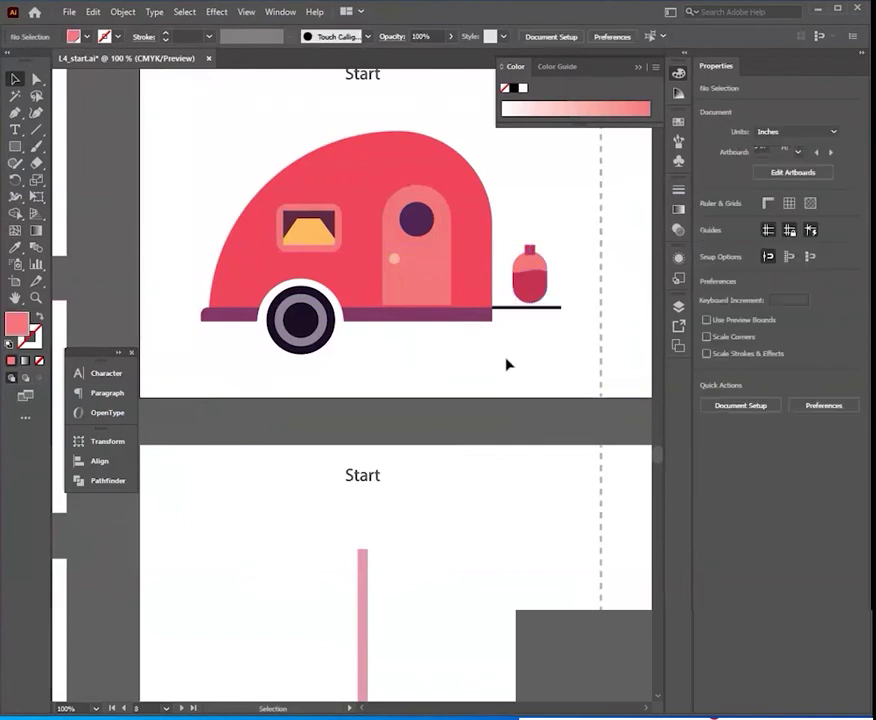
scroll(507, 364, down, 2)
scroll(507, 364, down, 2)
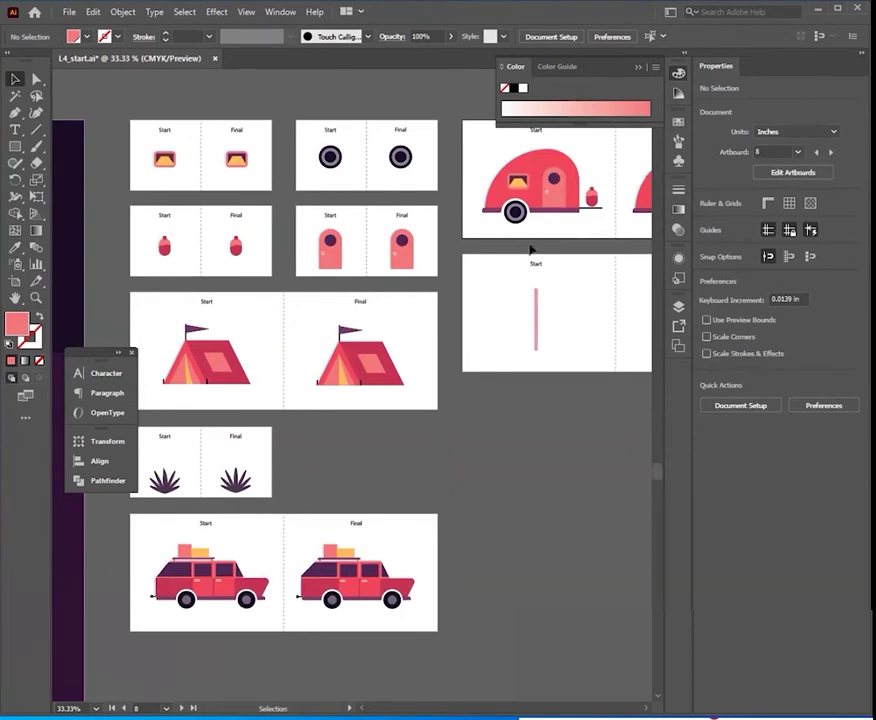
Marquee-select the camper body, door, wheel and tank, group them, then deselect.
drag(480, 163, 592, 221)
right_click(530, 212)
click(567, 283)
click(549, 301)
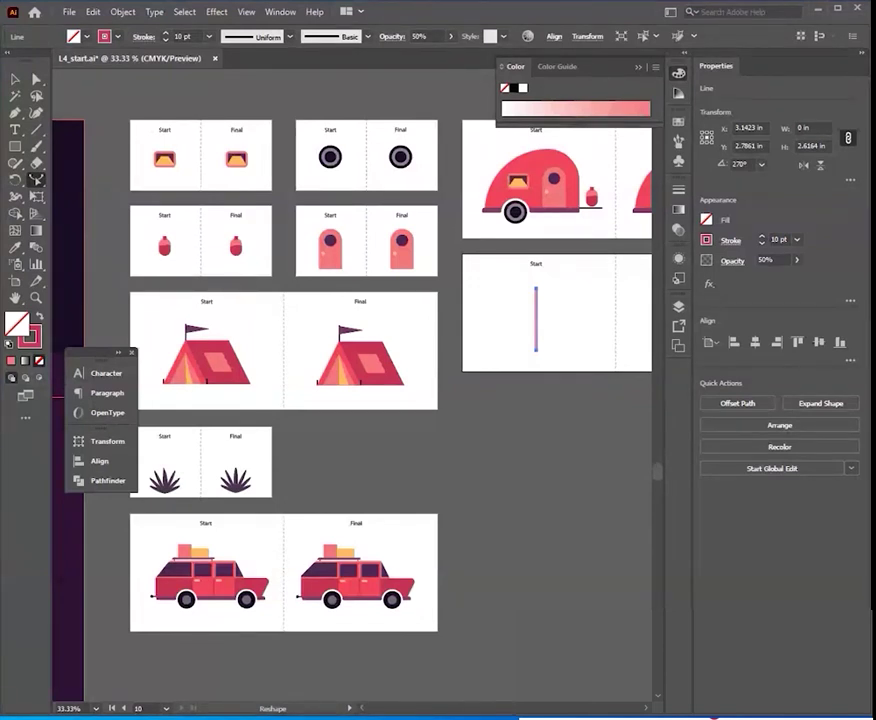
Curve the pink flame line into a gentle S-shape with the Reshape tool, then zoom to 100%.
click(36, 180)
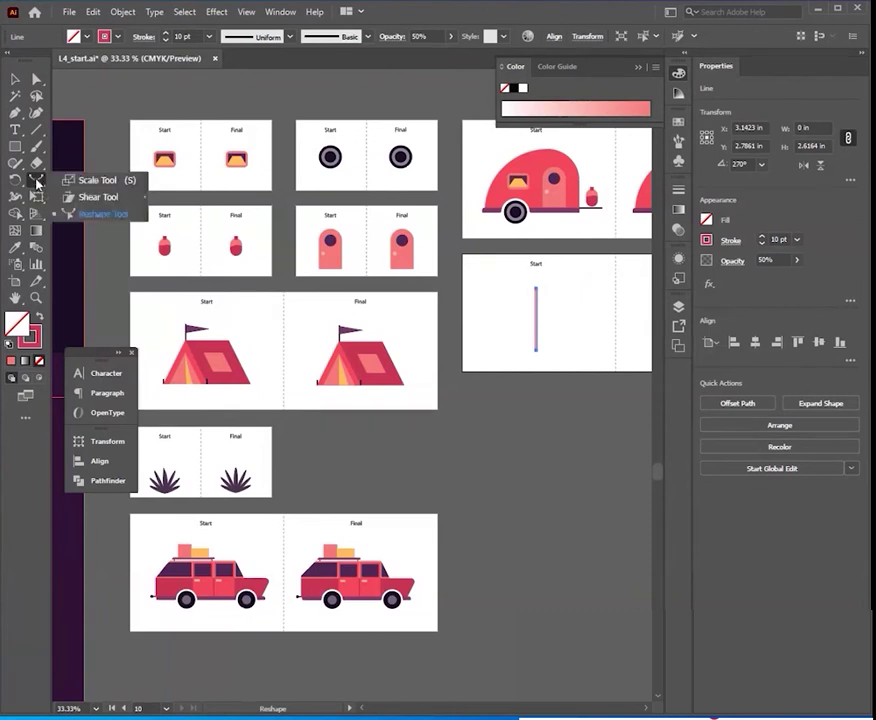
click(80, 214)
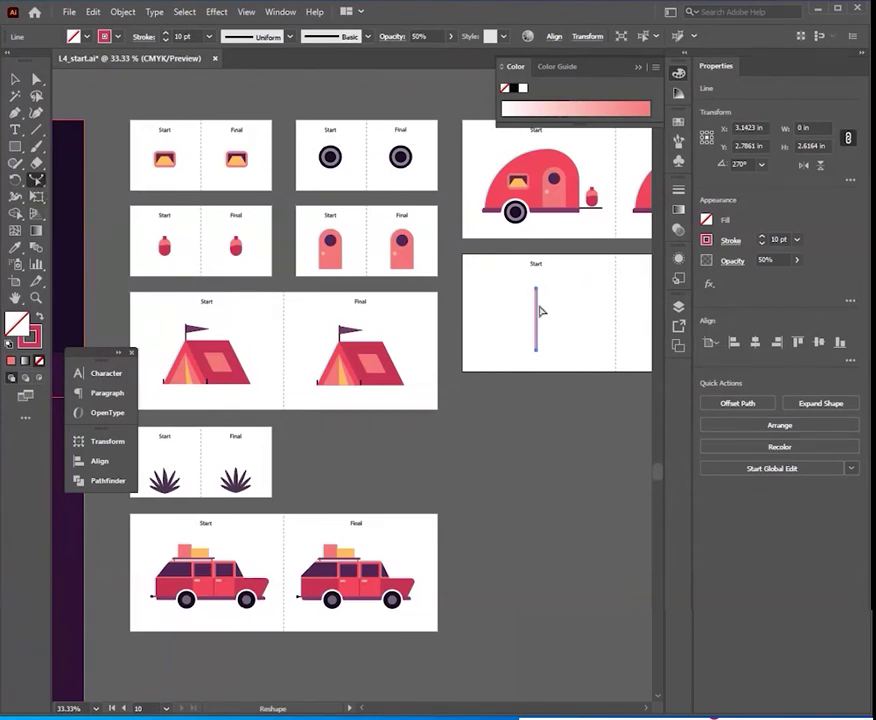
mouse_move(537, 302)
mouse_down()
mouse_move(545, 307)
mouse_move(533, 333)
mouse_up()
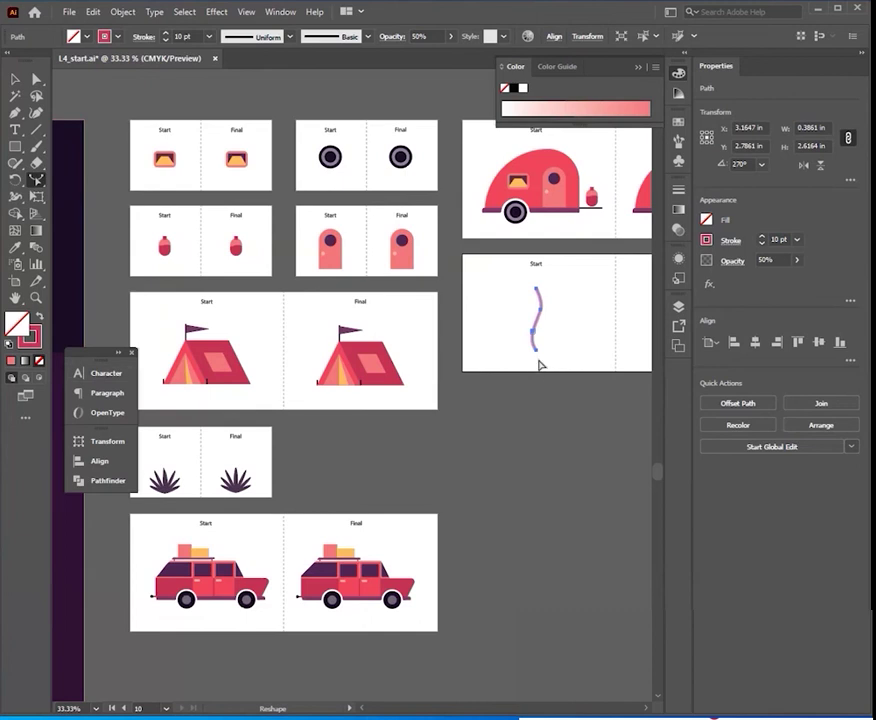
key(ctrl+1)
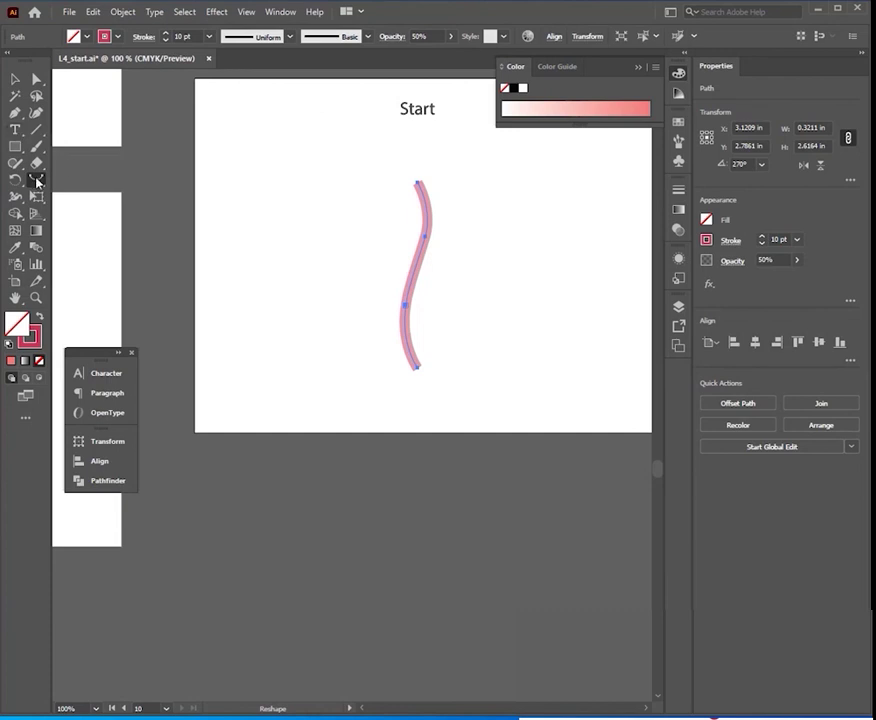
Widen the middle of the pink flame stroke with the Width tool.
drag(27, 199, 70, 201)
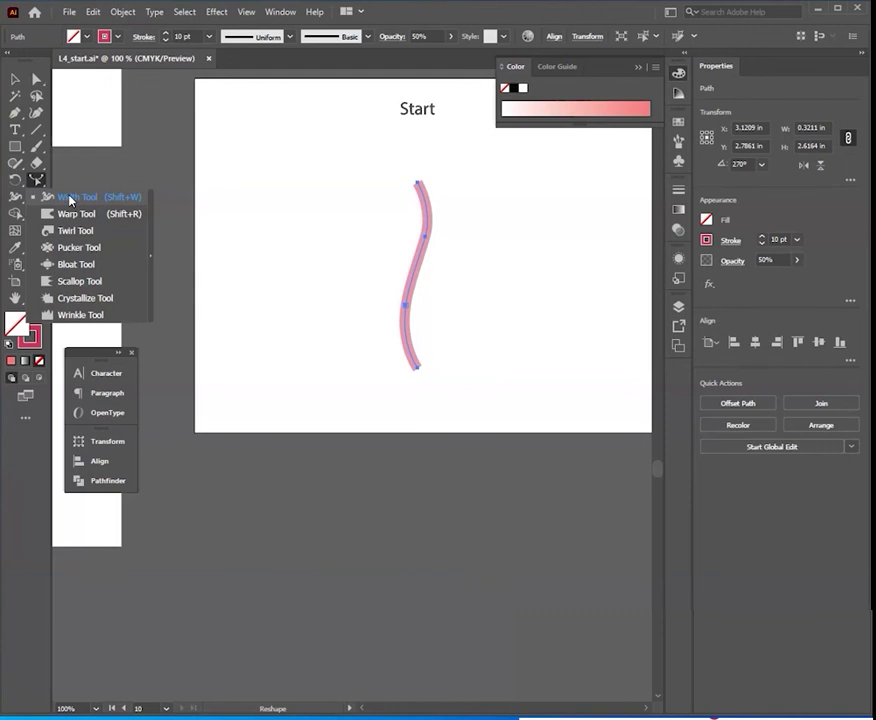
click(70, 199)
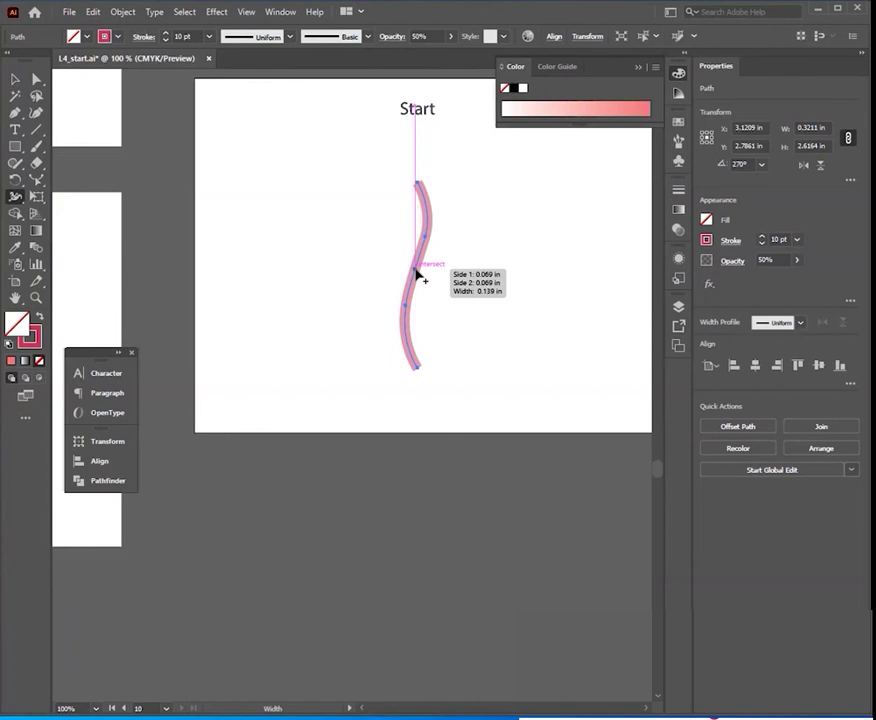
drag(418, 274, 428, 283)
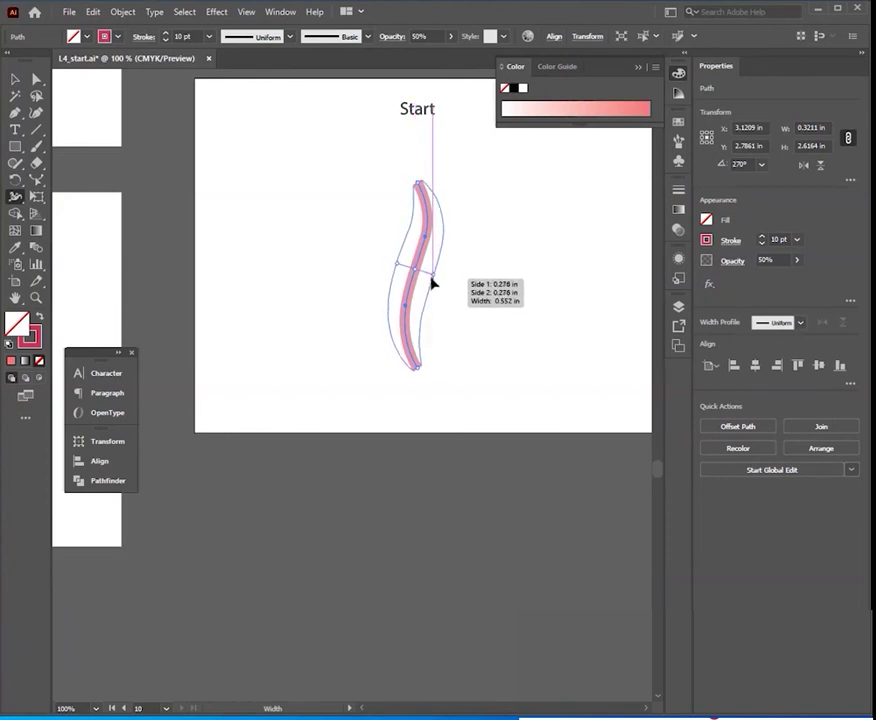
mouse_move(428, 283)
mouse_down()
mouse_move(521, 303)
mouse_move(416, 293)
mouse_move(475, 299)
mouse_up()
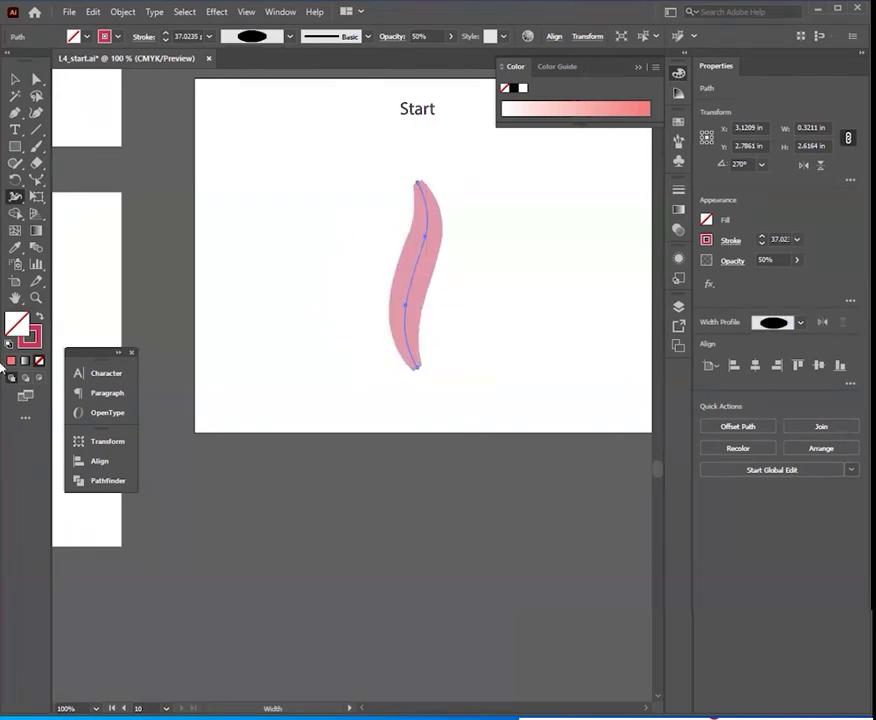
Set the flame's top and bottom width points to 0 in Total Width.
double_click(418, 184)
click(266, 402)
click(316, 460)
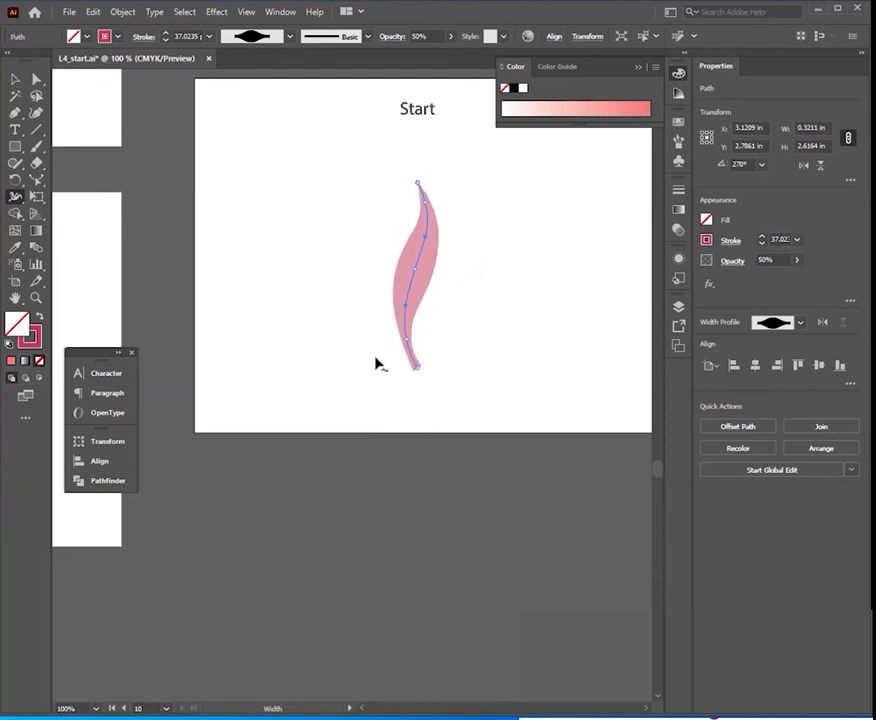
double_click(418, 370)
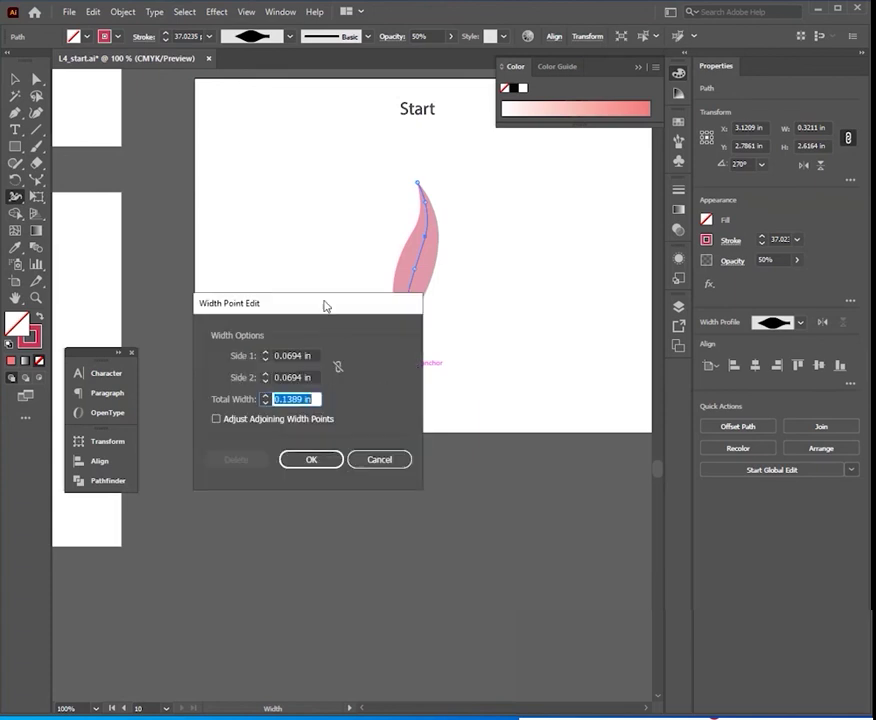
drag(324, 305, 259, 287)
scroll(201, 386, up, 1)
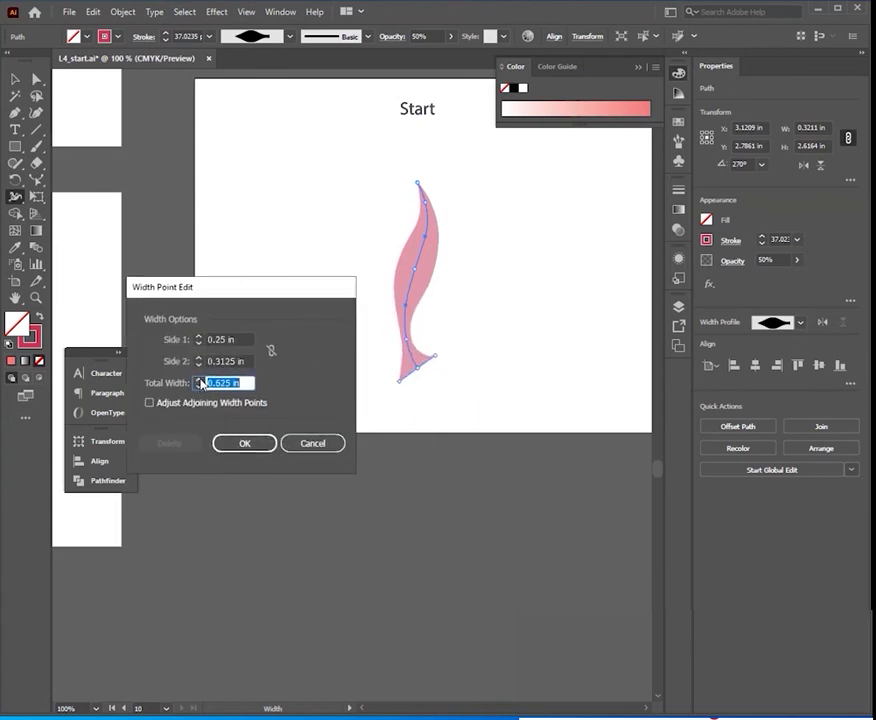
scroll(201, 386, up, 6)
scroll(201, 386, up, 3)
scroll(201, 384, down, 3)
scroll(201, 386, up, 2)
scroll(202, 390, down, 1)
scroll(201, 390, down, 2)
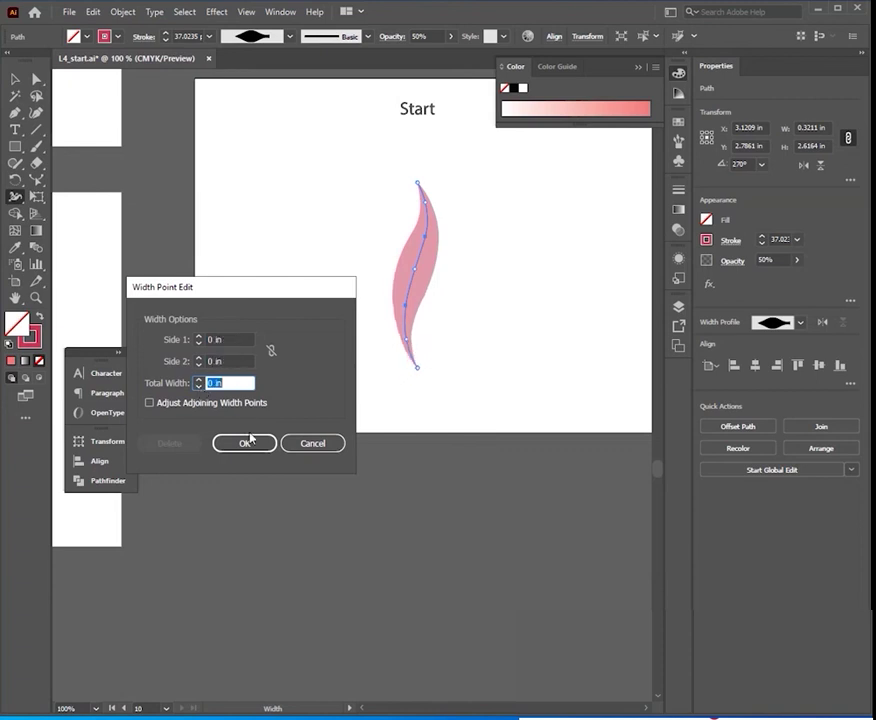
click(248, 442)
Deselect the finished flame and pan to the Final artboard's flames.
key(v)
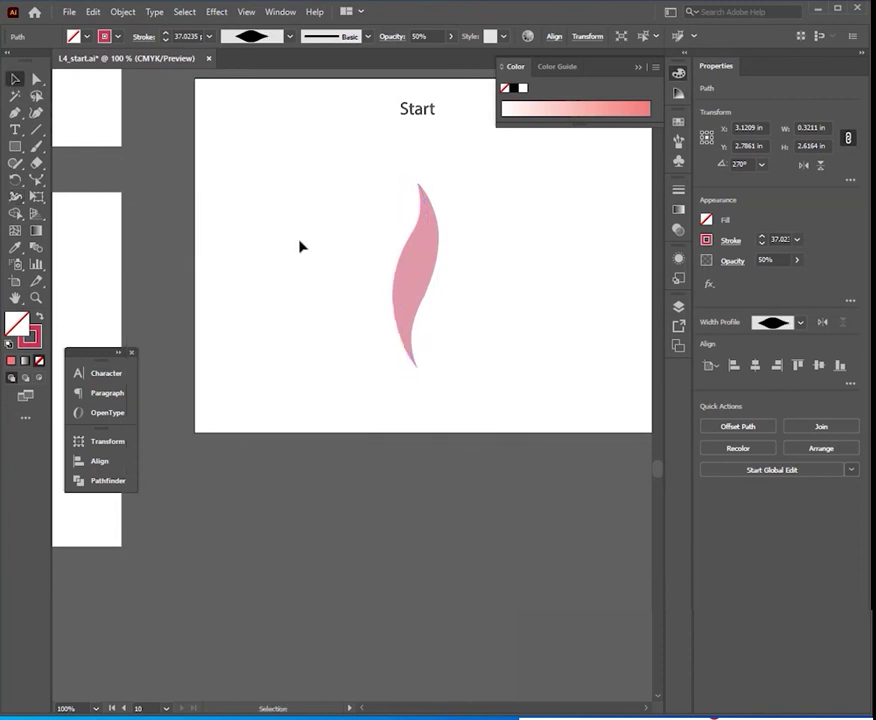
click(299, 245)
scroll(196, 229, right, 5)
scroll(235, 248, right, 5)
drag(237, 247, 260, 248)
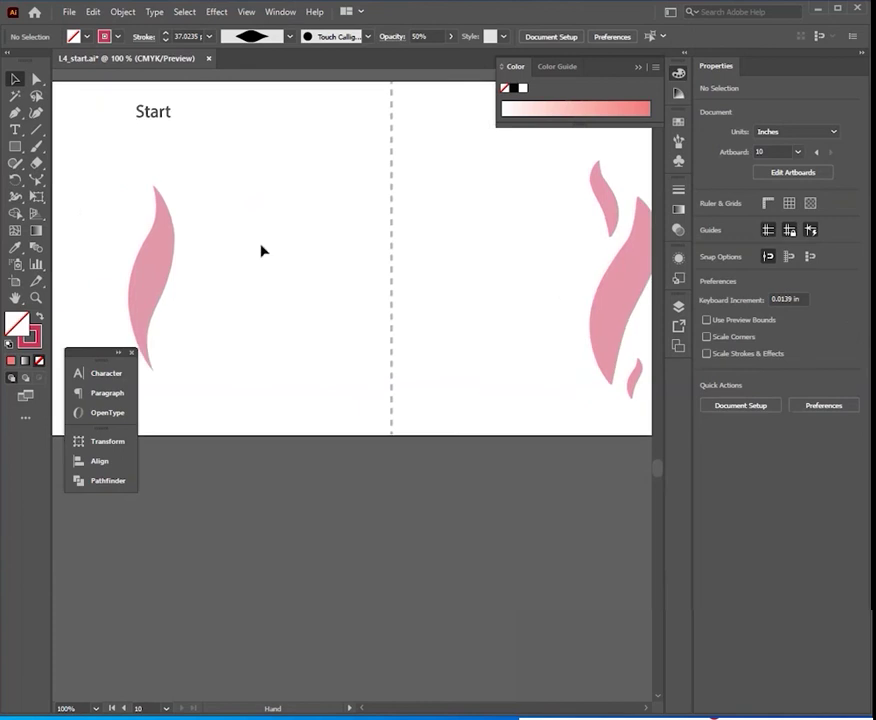
Draw a vertical straight line beside the pink flame.
key(backslash)
mouse_move(140, 185)
mouse_down()
mouse_move(281, 184)
mouse_move(289, 366)
mouse_up()
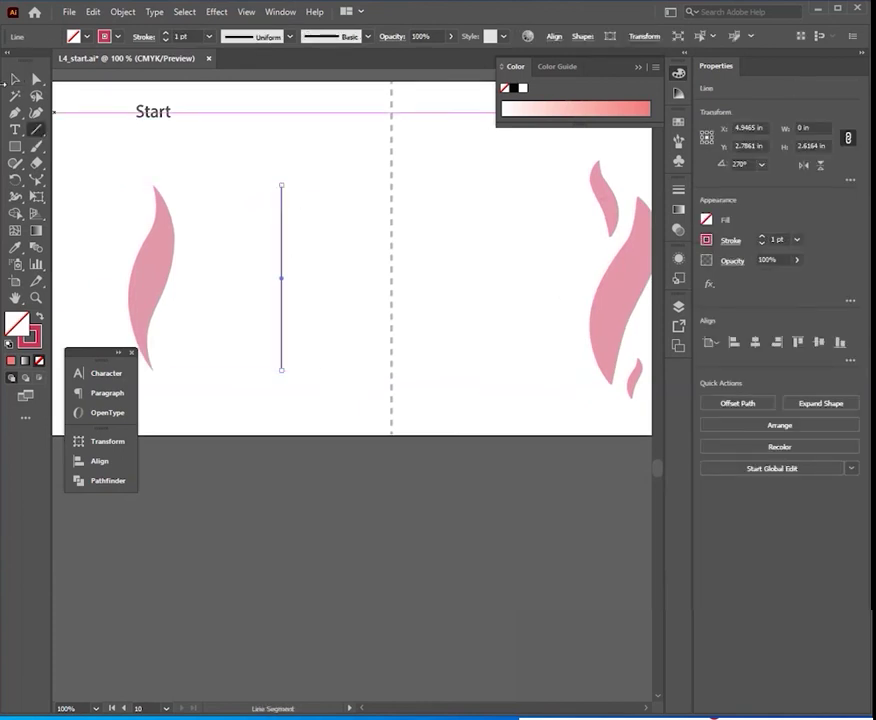
click(15, 79)
Bend the new line into a wavy S-curve with the Reshape tool, then deselect it.
click(17, 182)
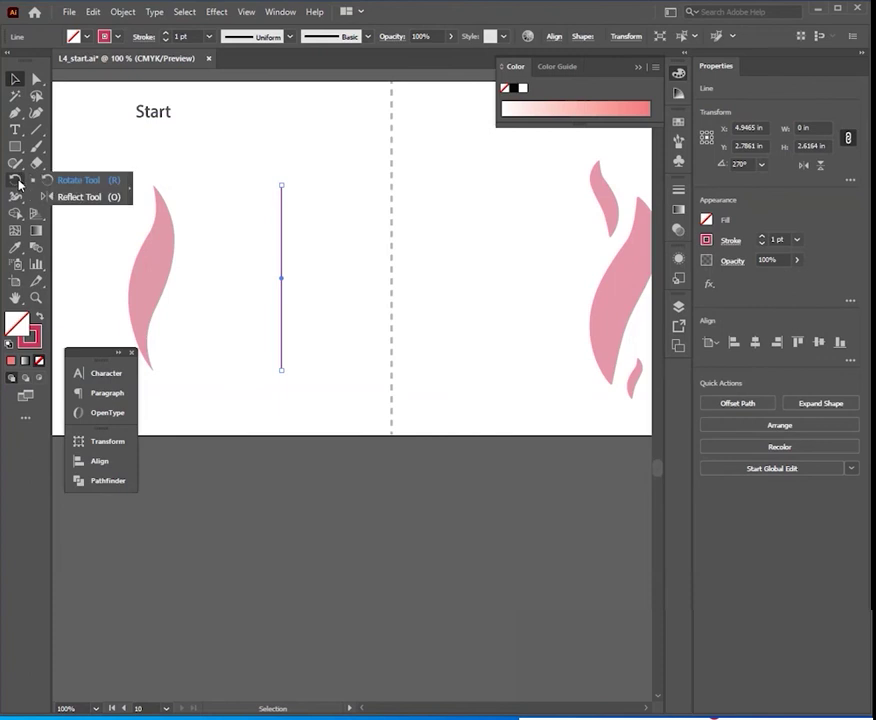
click(36, 183)
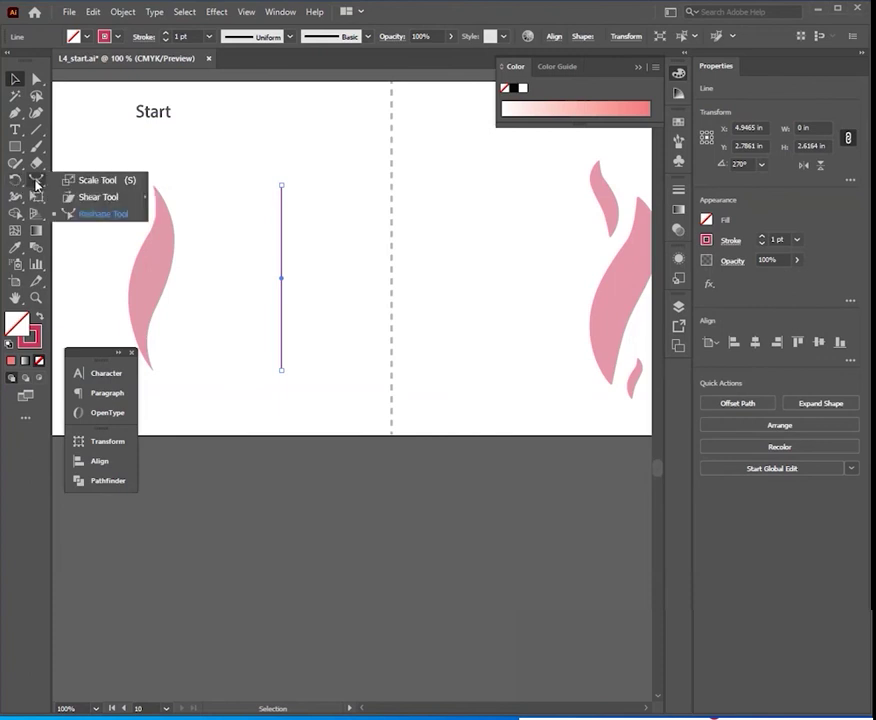
click(92, 214)
mouse_move(282, 232)
mouse_down()
mouse_move(296, 231)
mouse_move(256, 276)
mouse_up()
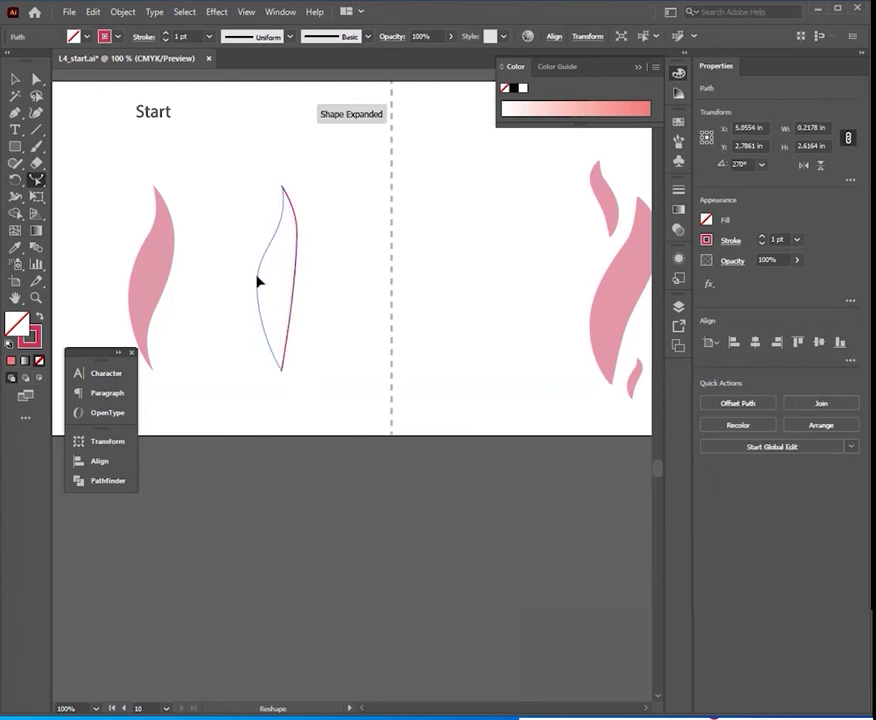
drag(266, 332, 295, 328)
drag(280, 272, 258, 288)
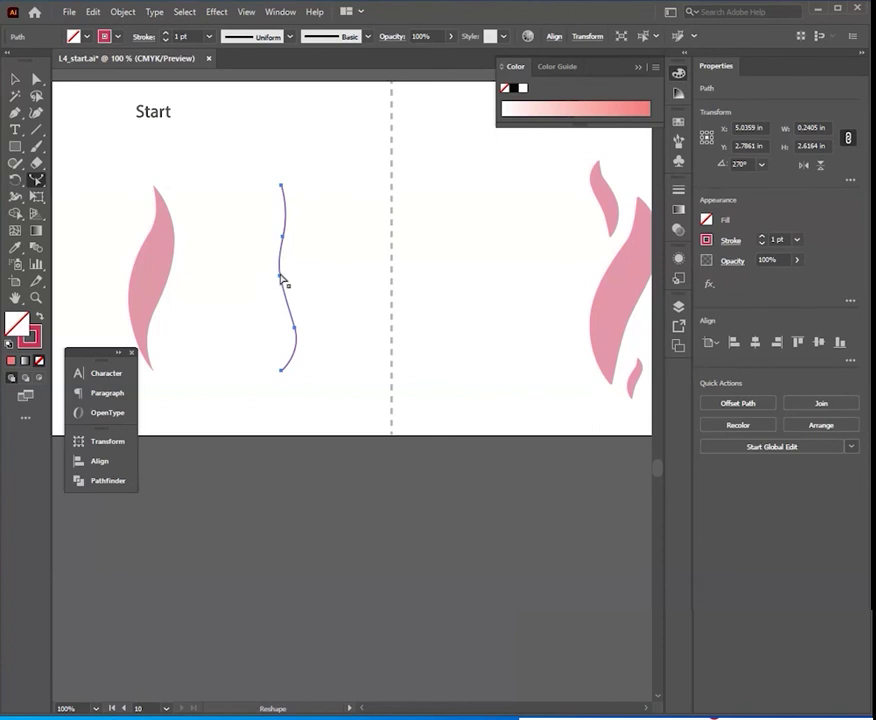
drag(283, 258, 265, 260)
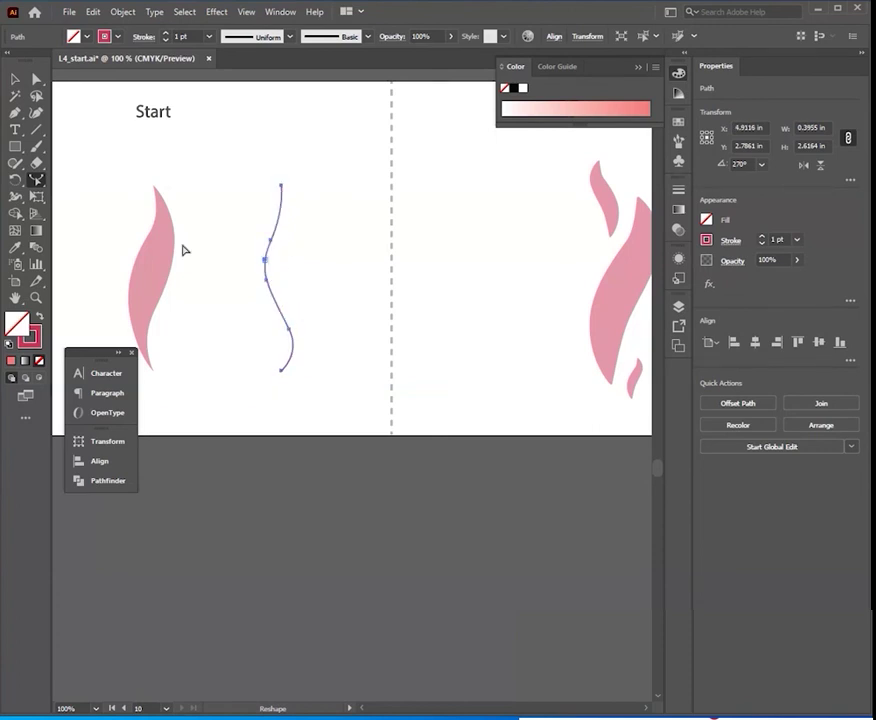
click(16, 78)
click(317, 264)
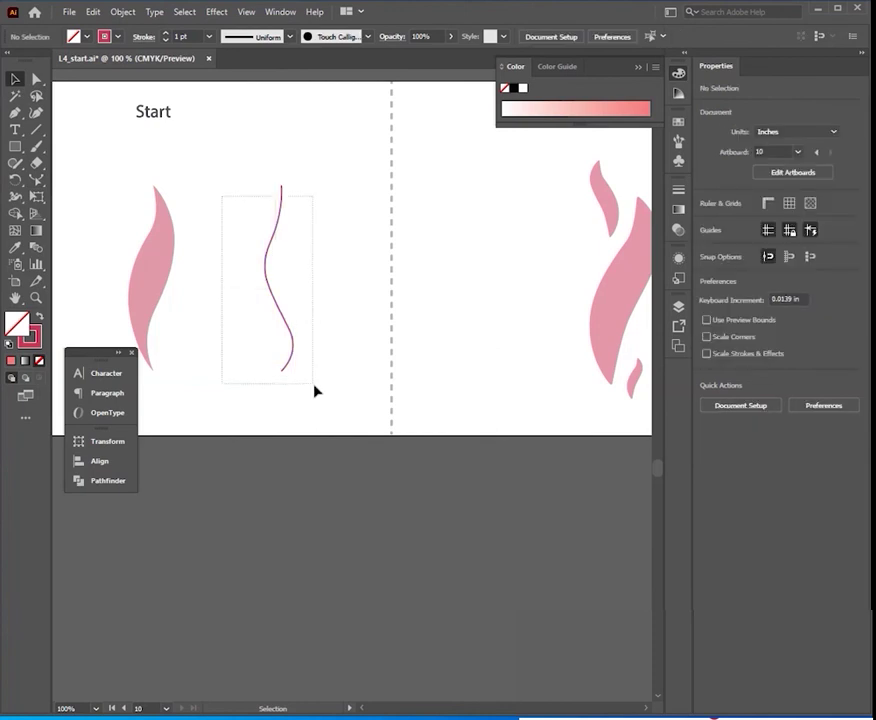
Widen the middle of the wavy line into a crimson flame with the Width tool.
drag(223, 196, 315, 389)
drag(16, 196, 61, 201)
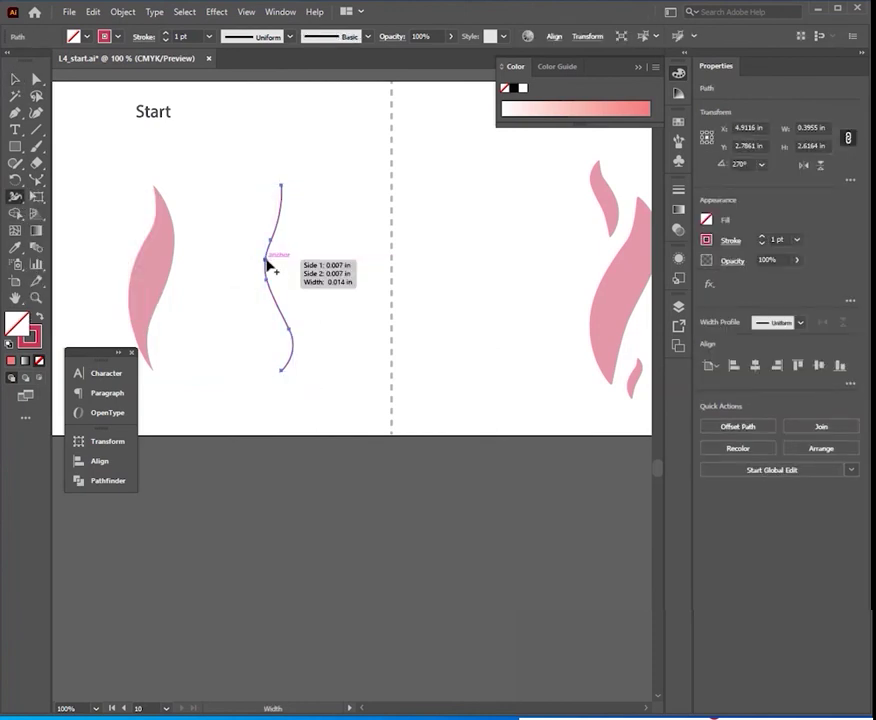
drag(266, 272, 290, 279)
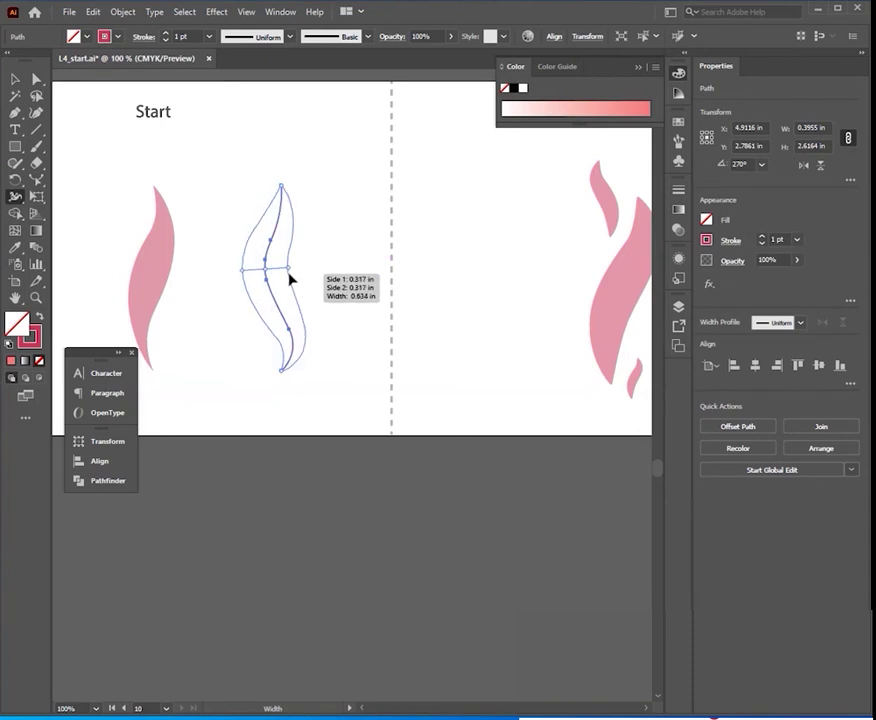
drag(290, 279, 292, 283)
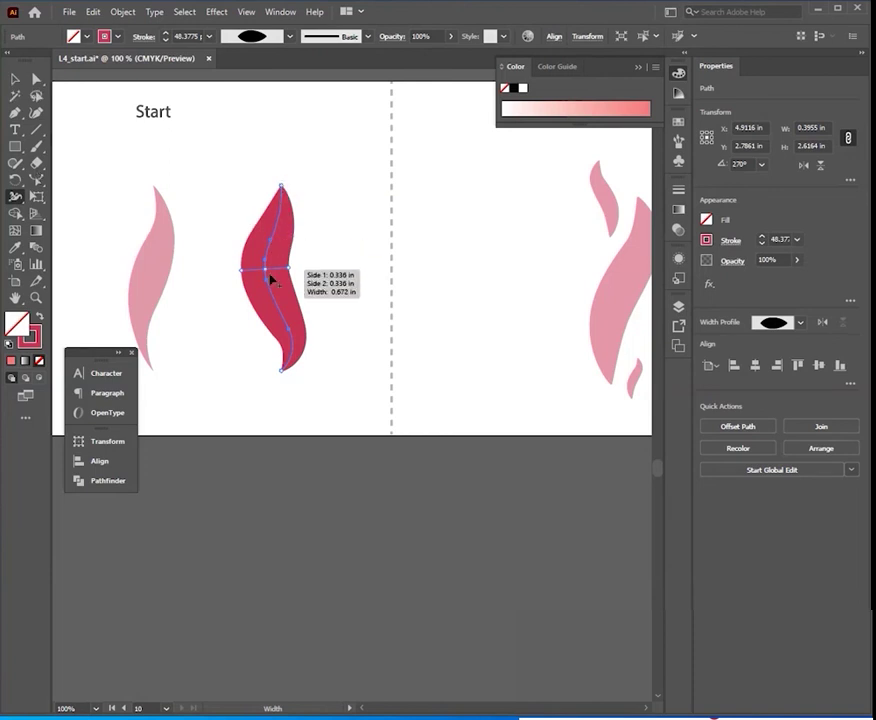
Set the crimson flame's bottom and top width points to 0 in Total Width.
double_click(282, 372)
drag(255, 298, 491, 277)
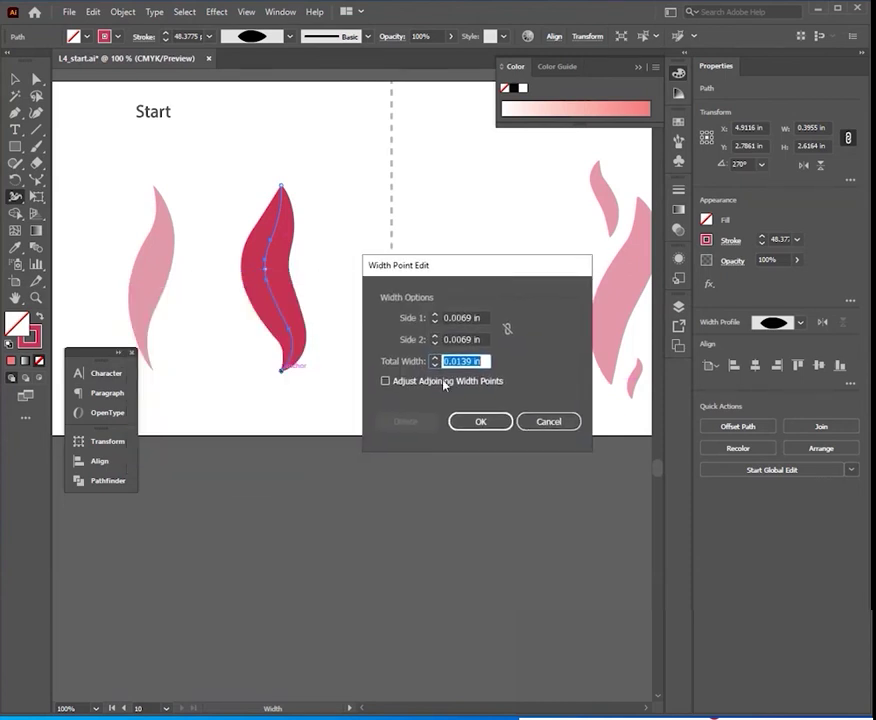
scroll(436, 362, up, 3)
scroll(436, 362, up, 2)
scroll(436, 364, down, 1)
scroll(435, 367, down, 2)
scroll(436, 365, down, 3)
scroll(440, 368, down, 1)
click(480, 421)
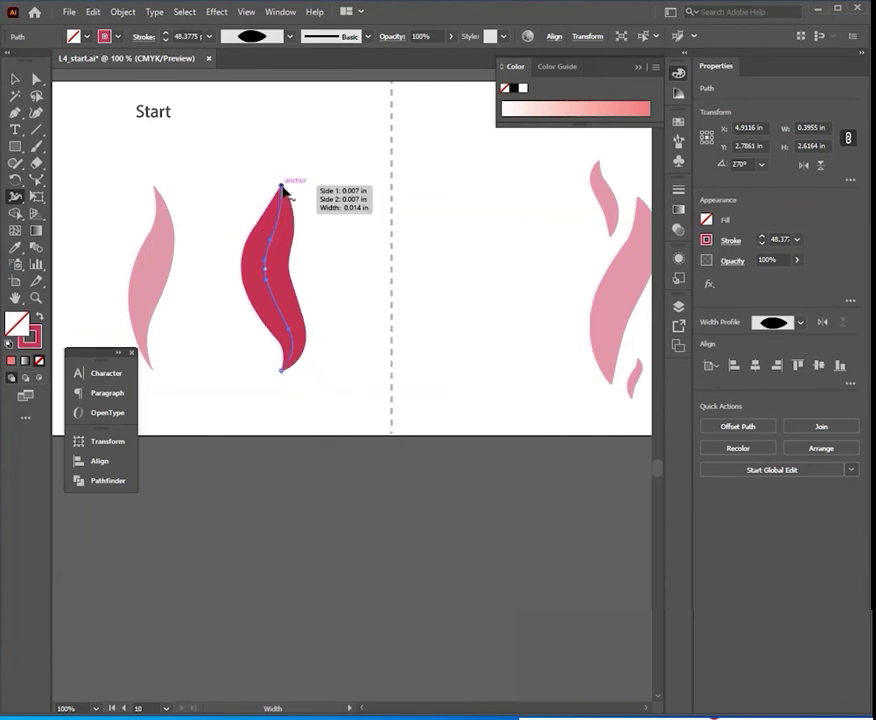
double_click(283, 188)
scroll(436, 364, down, 1)
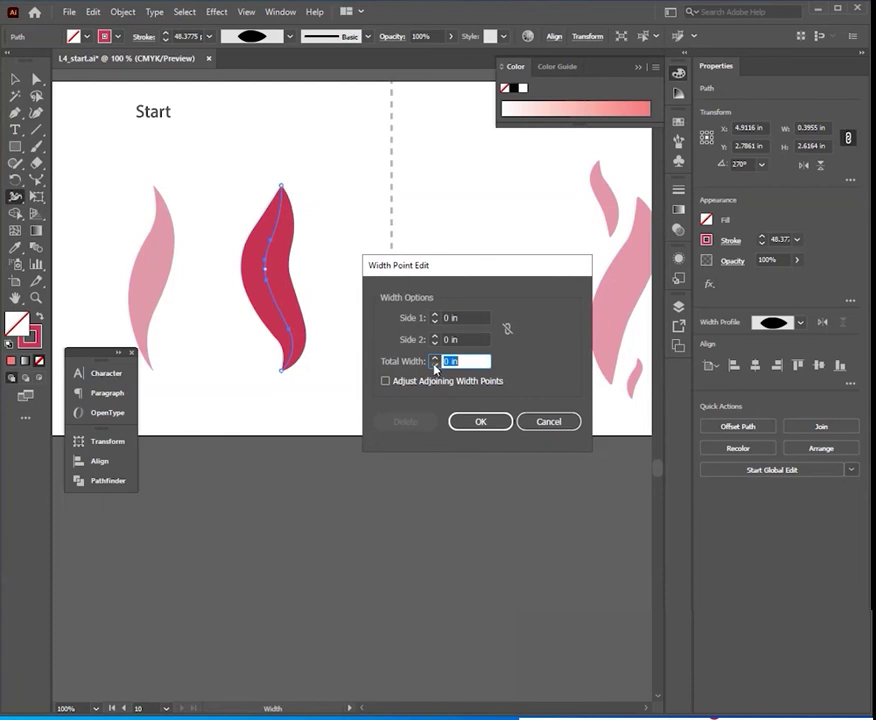
click(468, 421)
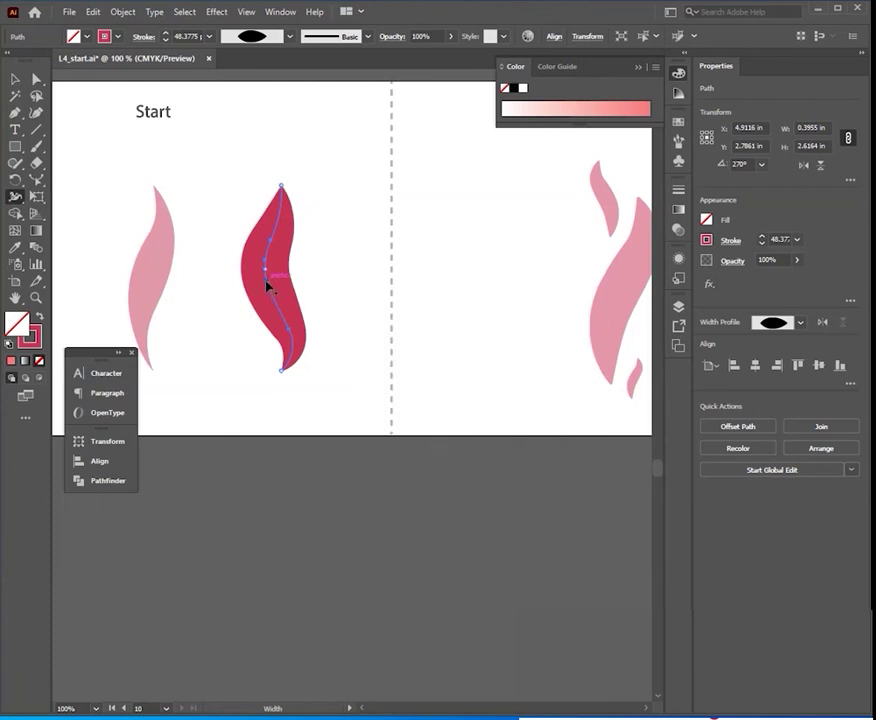
Cancel the middle width point's settings unchanged and return to the Selection tool.
double_click(268, 287)
scroll(434, 364, down, 3)
scroll(434, 367, down, 2)
scroll(433, 360, up, 2)
scroll(433, 359, up, 3)
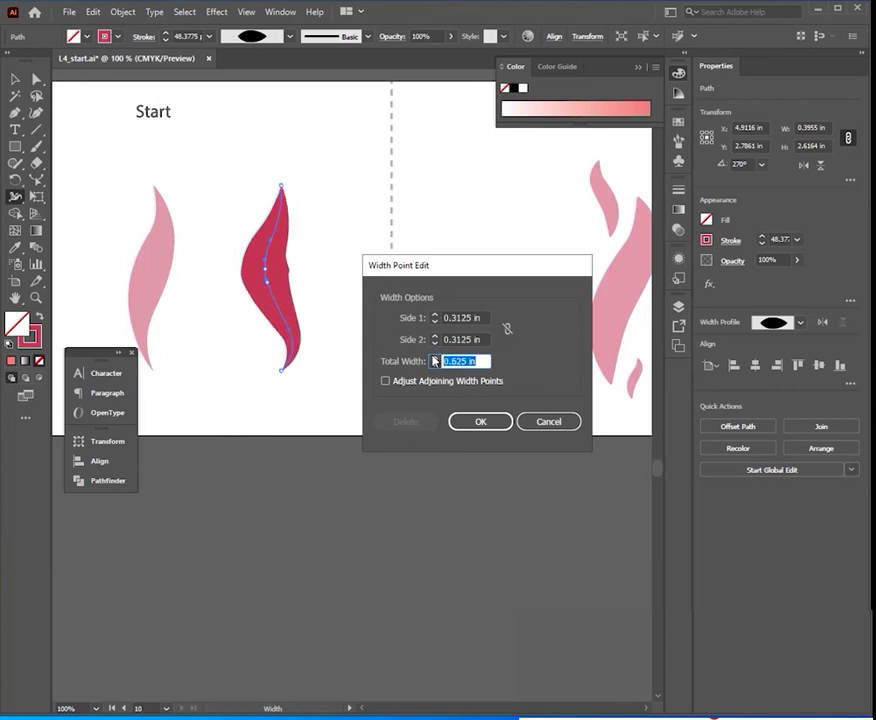
click(535, 421)
key(v)
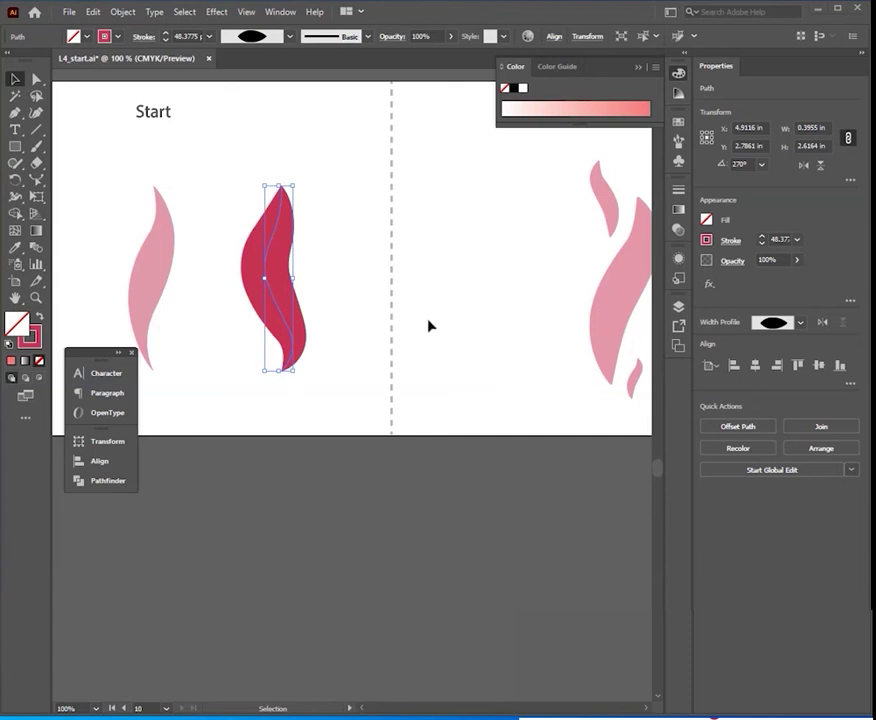
scroll(428, 325, down, 3)
scroll(495, 344, right, 3)
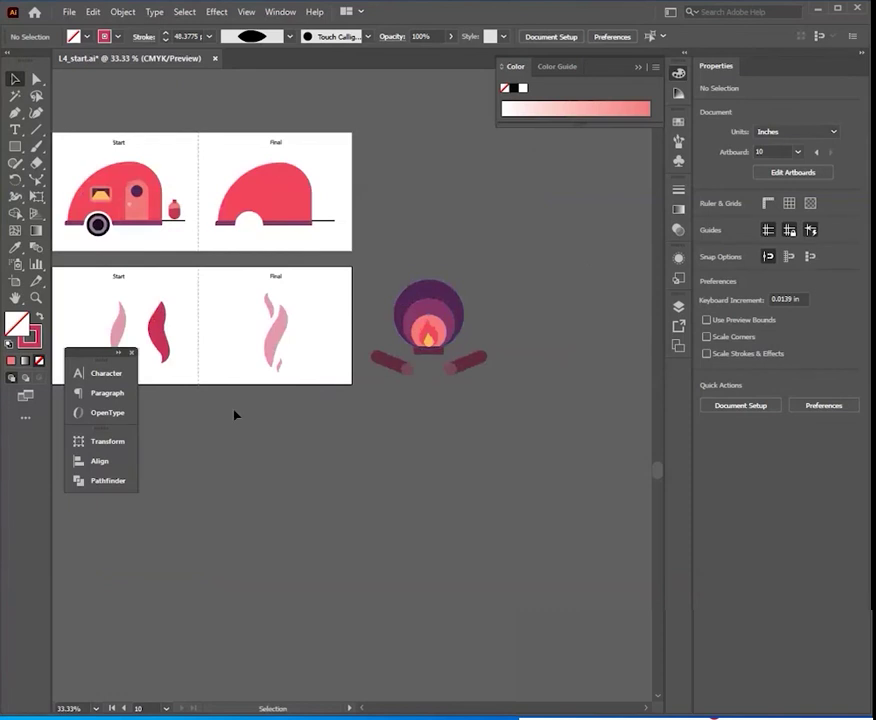
Zoom out and pan to the HAPPY CAMPER poster artboard with its forest scene.
scroll(235, 414, down, 1)
scroll(235, 416, down, 3)
drag(231, 416, 442, 354)
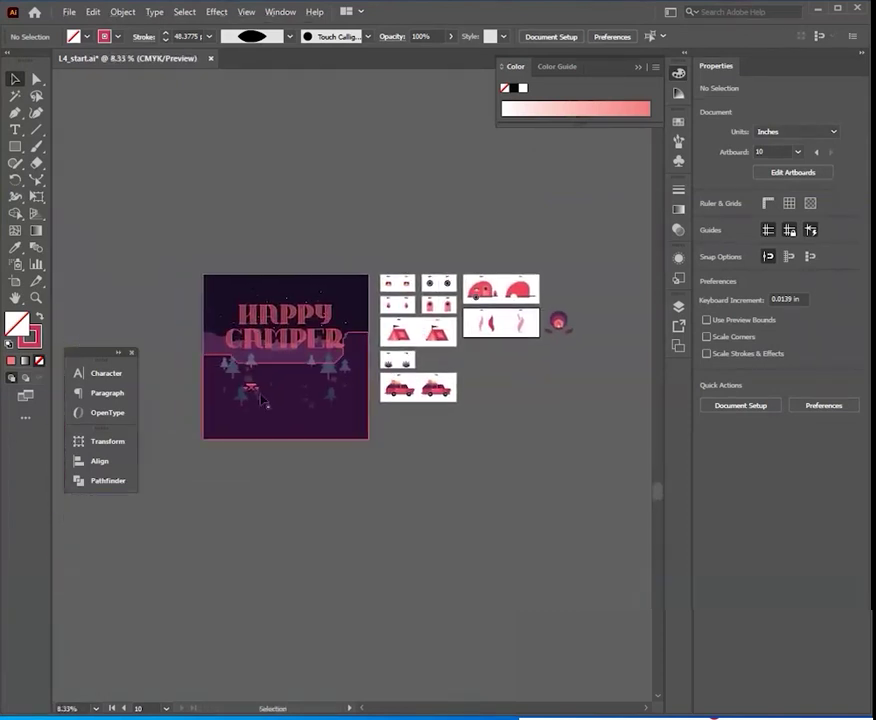
scroll(250, 397, up, 3)
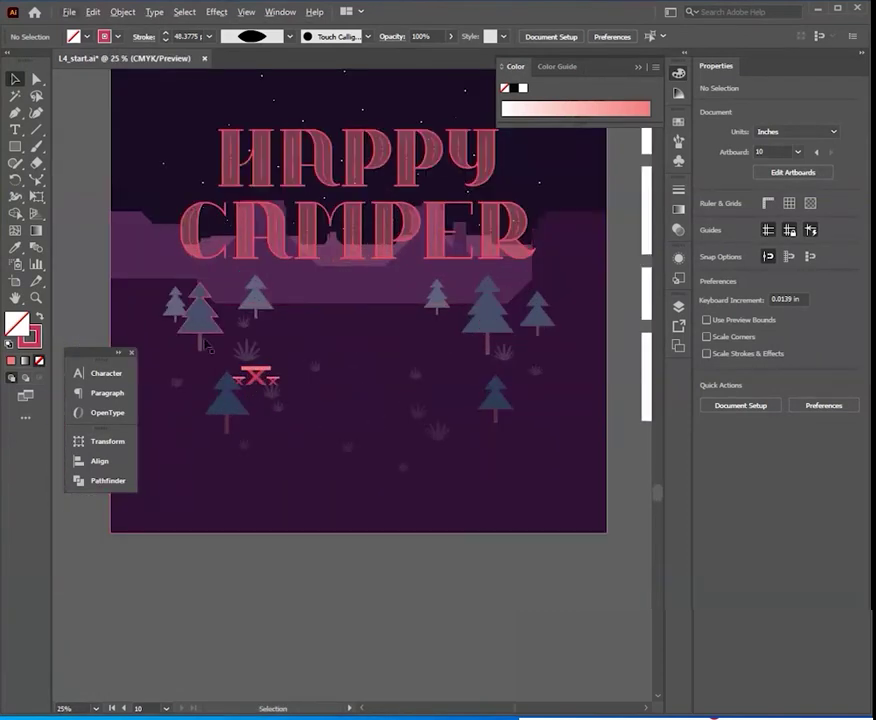
scroll(380, 305, down, 1)
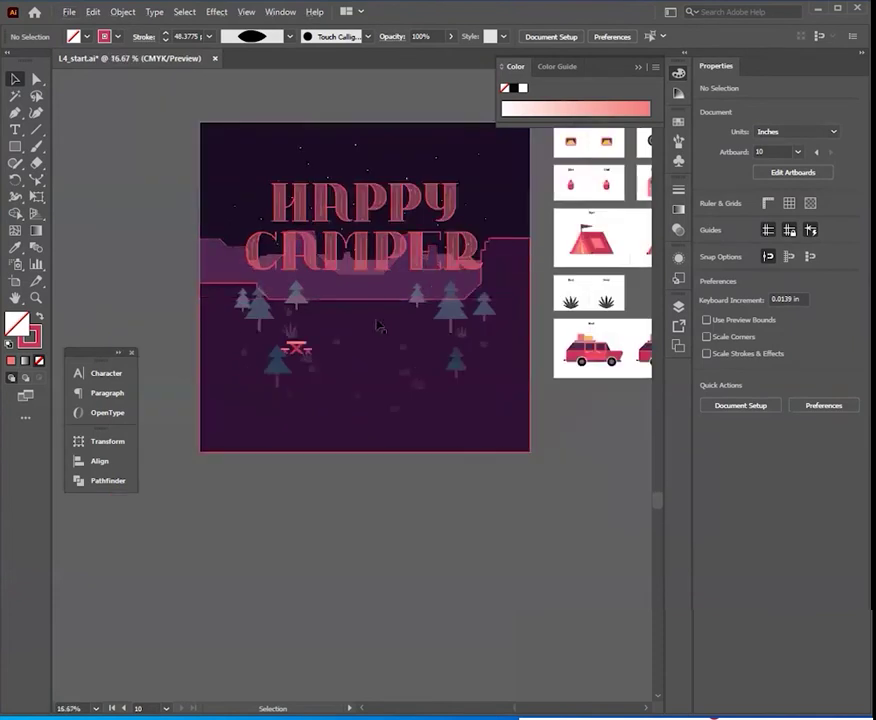